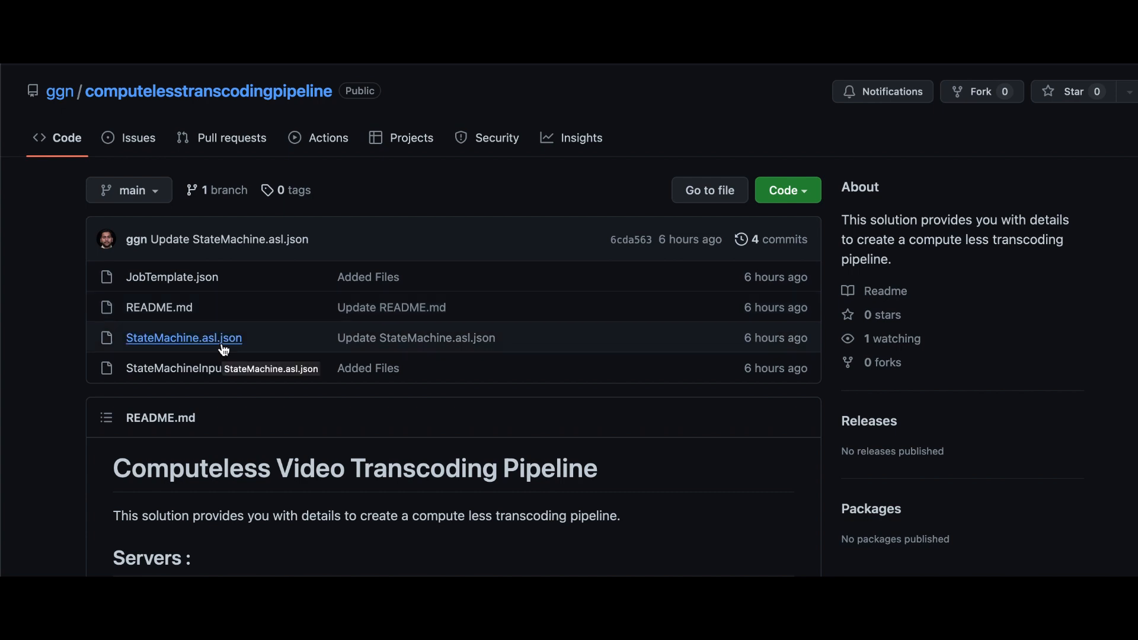
Step: Open StateMachine.asl.json in the computelesstranscodingpipeline repository and copy its entire code
click(182, 342)
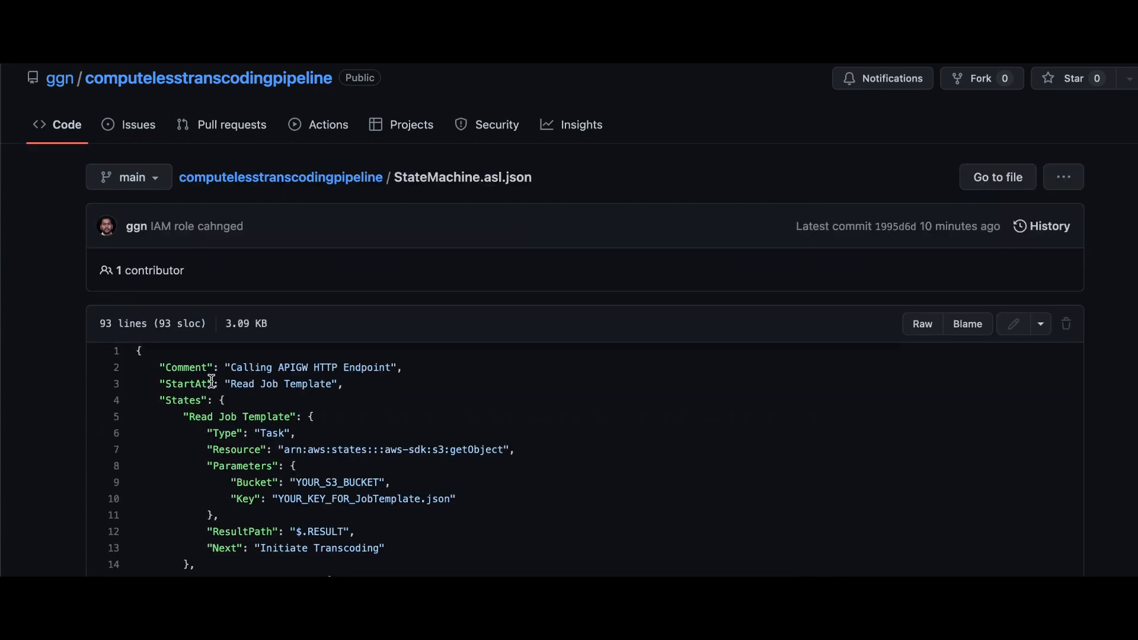
scroll(142, 296, down, 2)
drag(136, 283, 356, 466)
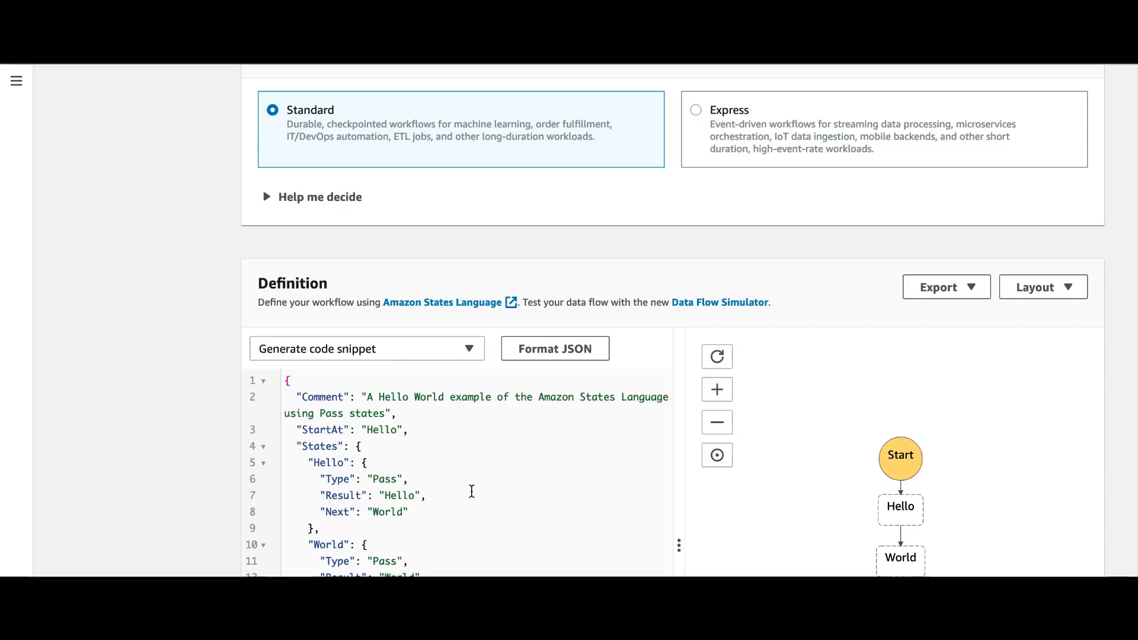
Step: Replace the default Hello World code in the Step Functions definition with the copied state machine code
scroll(447, 466, down, 1)
click(385, 370)
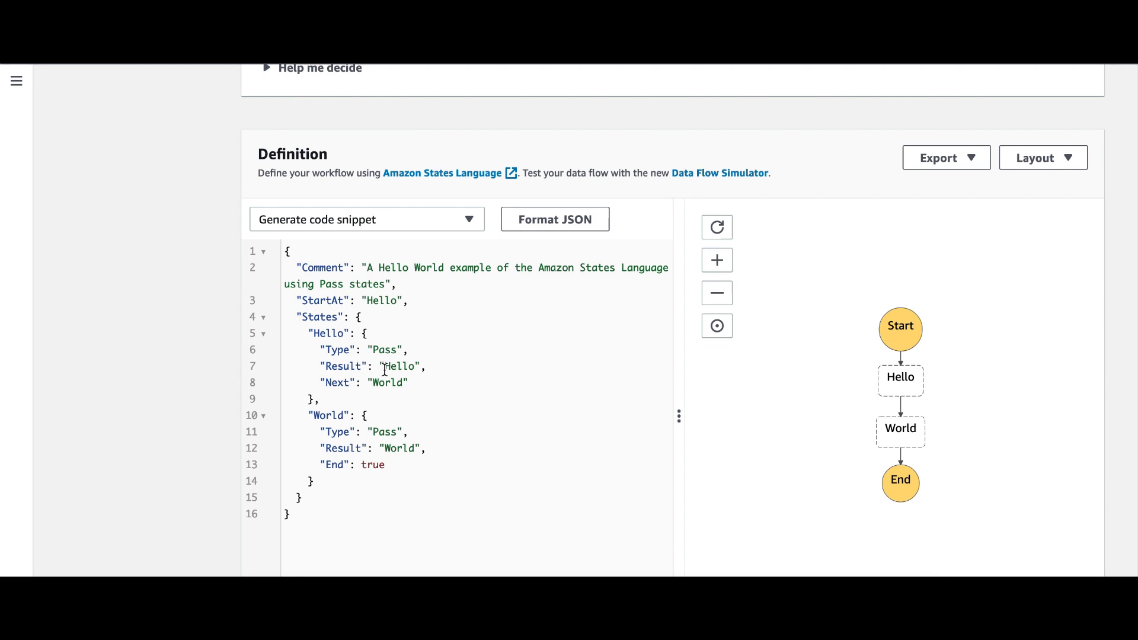
key(ctrl+a)
key(BackSpace)
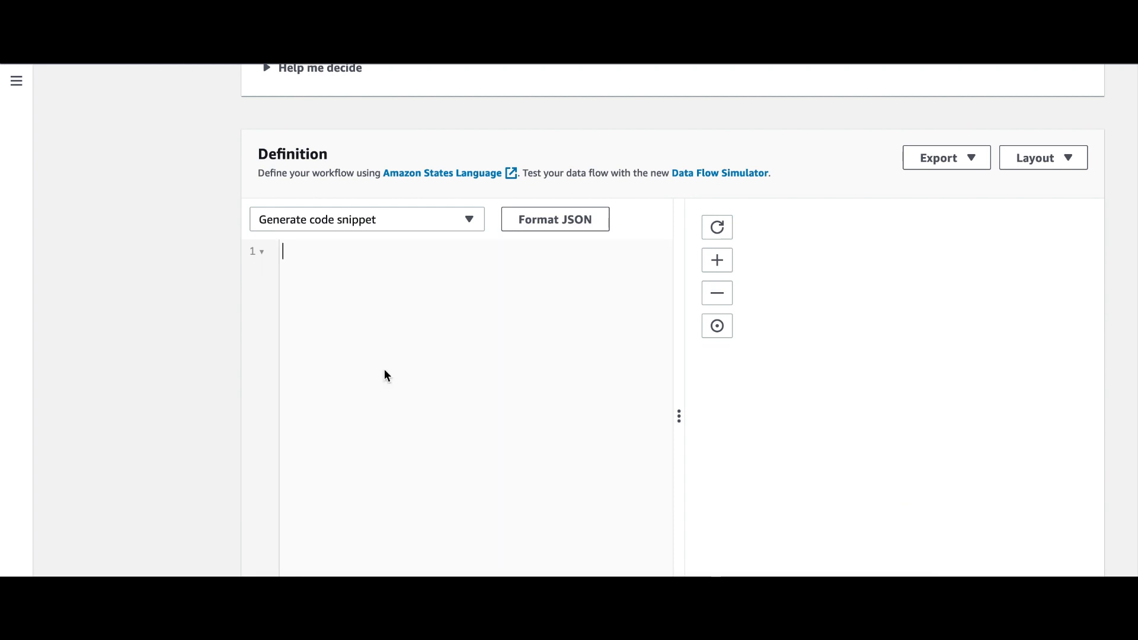
key(ctrl+v)
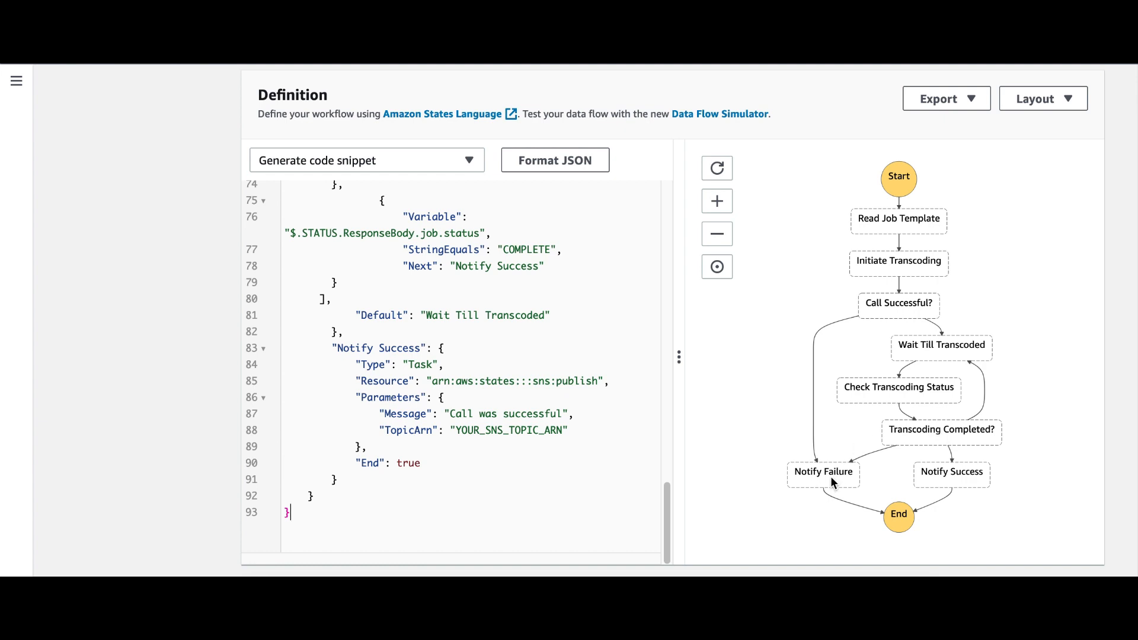
Step: Collapse all eight state blocks in the definition, from Read Job Template to Notify Success, and review their list
scroll(266, 248, up, 15)
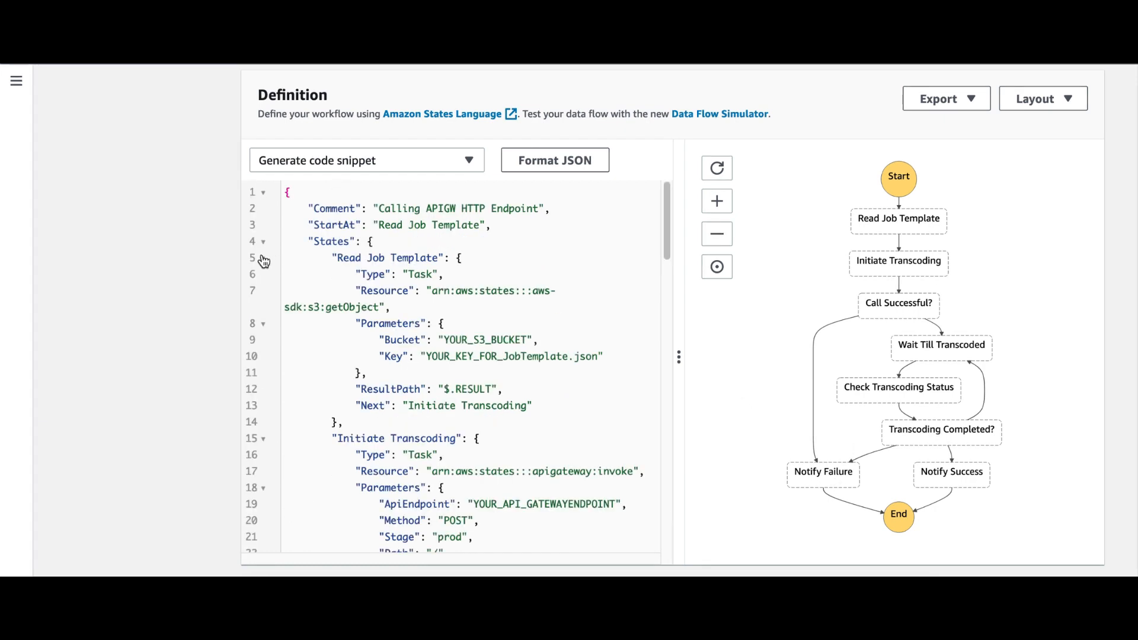
click(263, 259)
click(263, 275)
click(263, 291)
click(263, 307)
click(263, 324)
click(263, 340)
click(263, 356)
click(263, 372)
drag(332, 257, 483, 368)
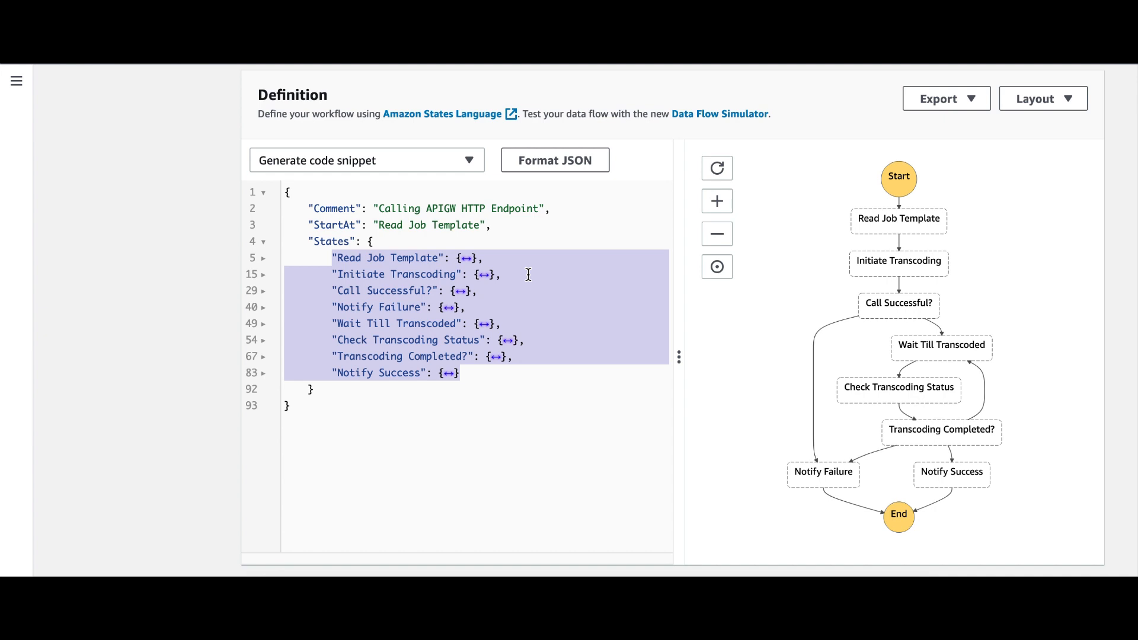
Step: Expand the Read Job Template state and examine its type, resource, and Bucket and Key parameters
click(264, 259)
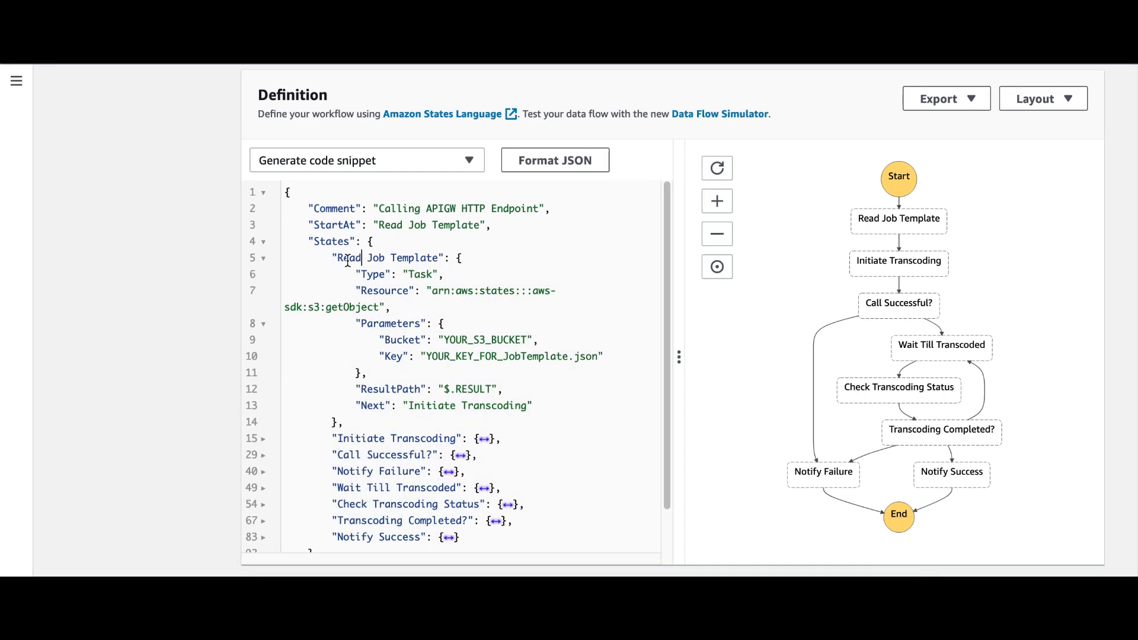
double_click(415, 274)
drag(434, 291, 380, 308)
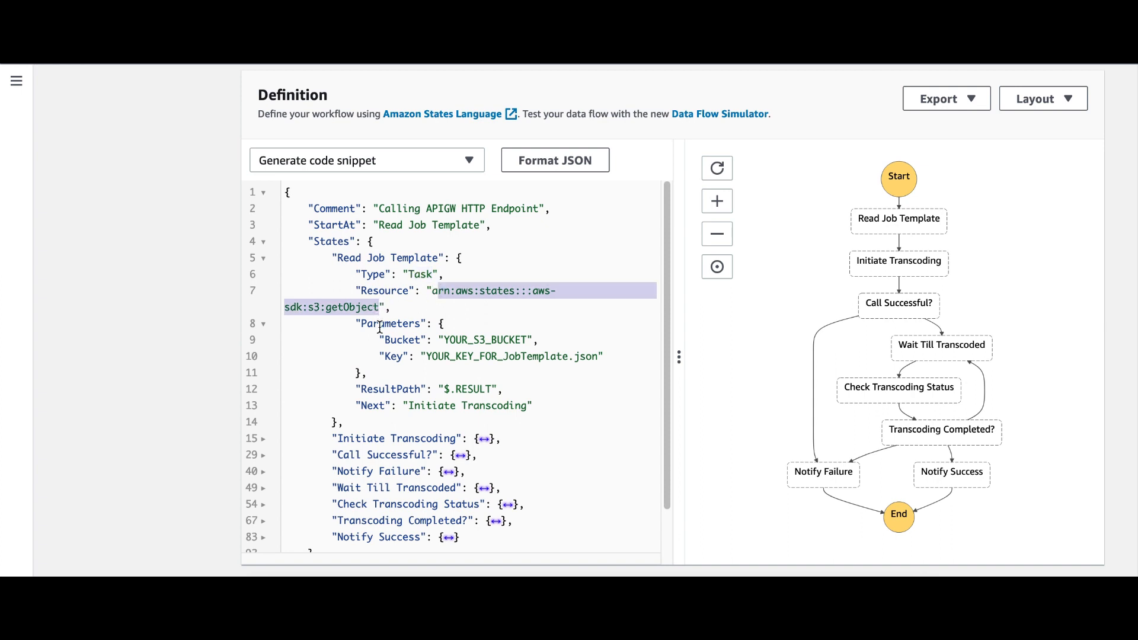
click(431, 291)
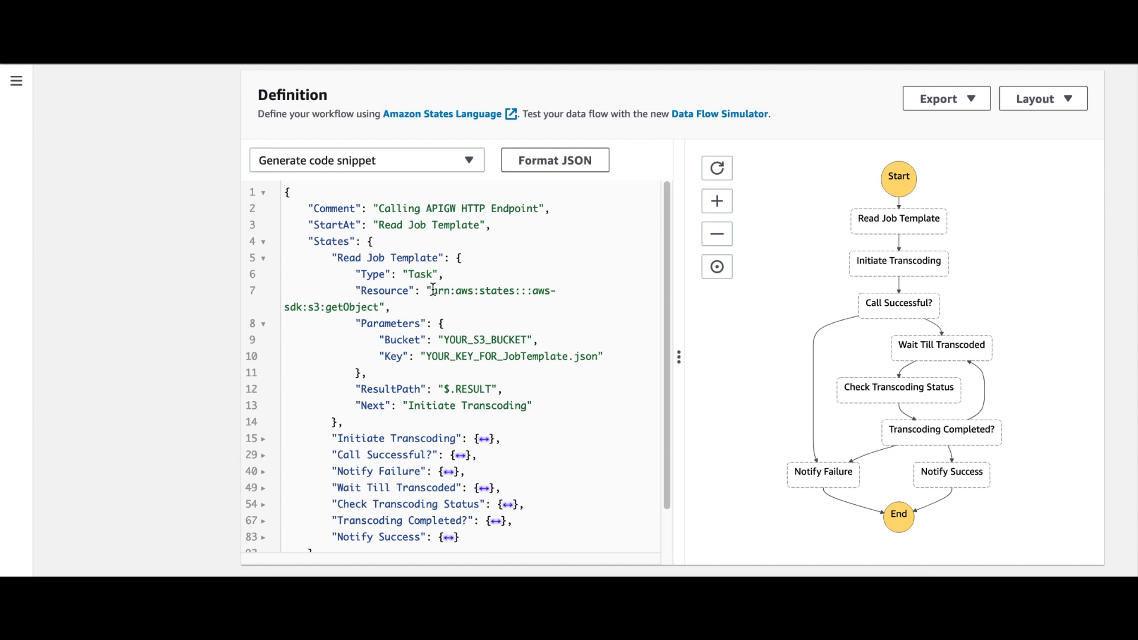
double_click(407, 323)
double_click(453, 339)
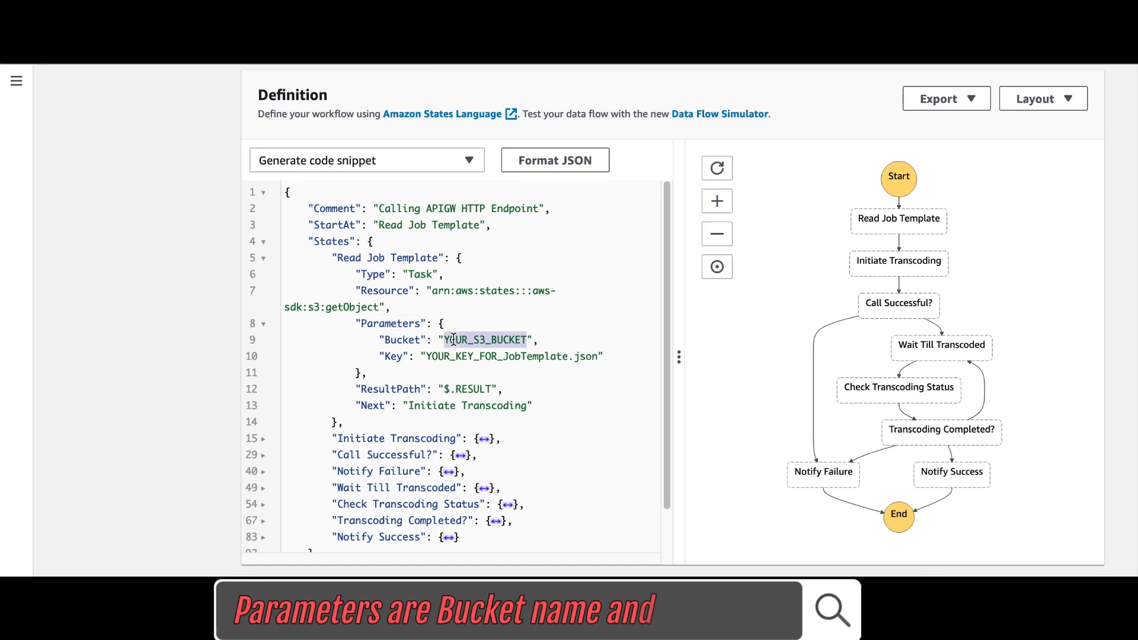
double_click(401, 339)
double_click(394, 356)
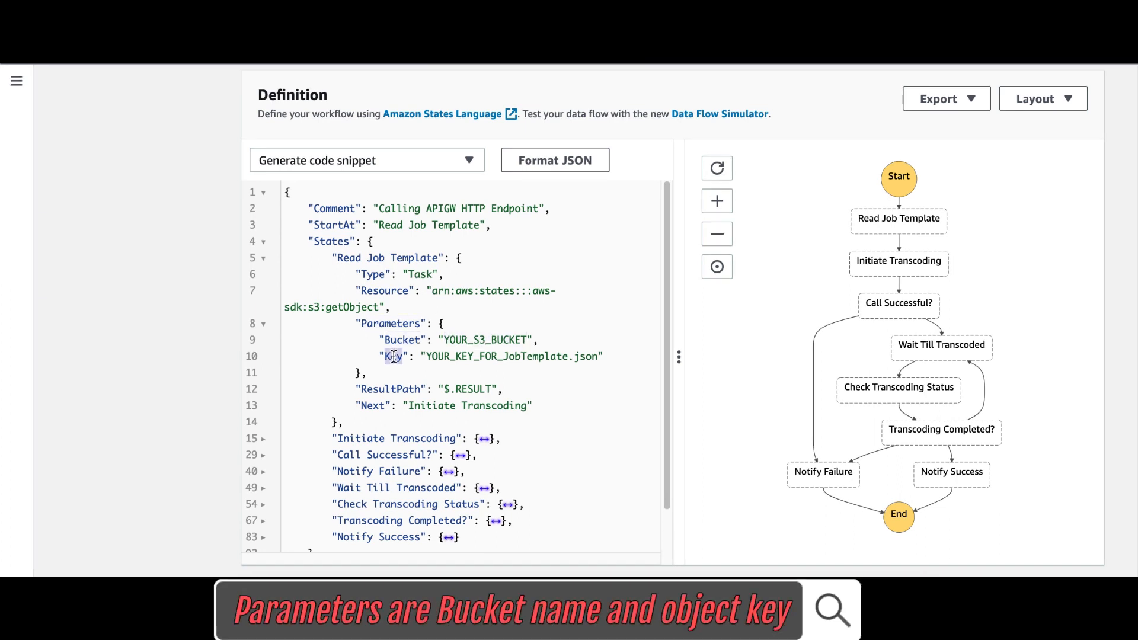
double_click(450, 340)
click(551, 356)
double_click(551, 356)
double_click(580, 357)
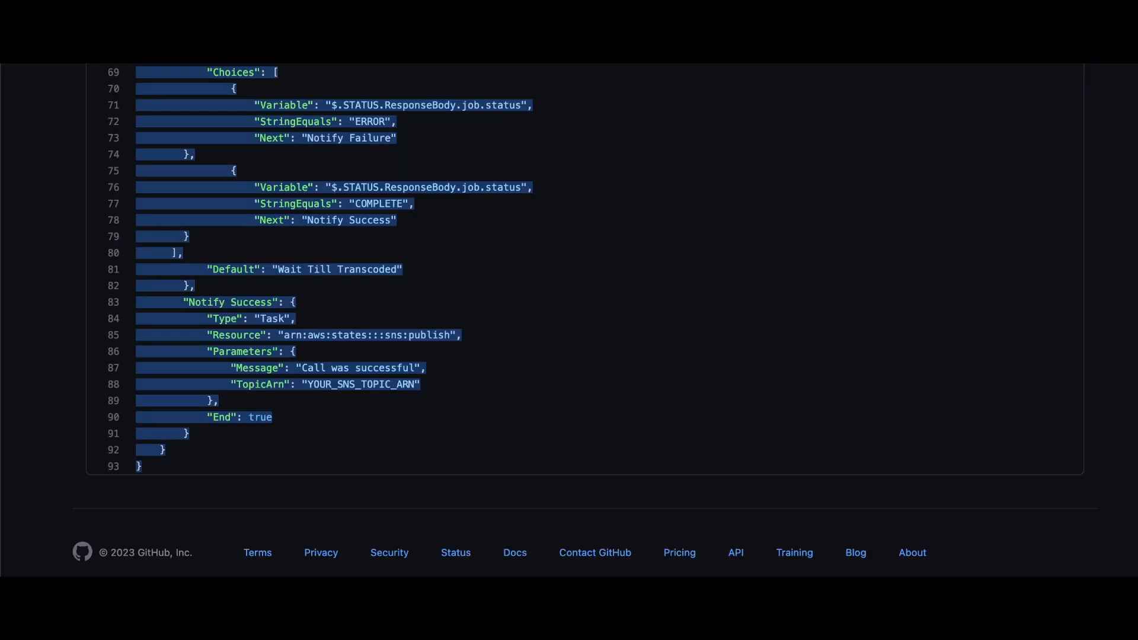
Step: Open JobTemplate.json in the GitHub repository and copy its entire code
scroll(249, 276, up, 1)
scroll(249, 276, up, 20)
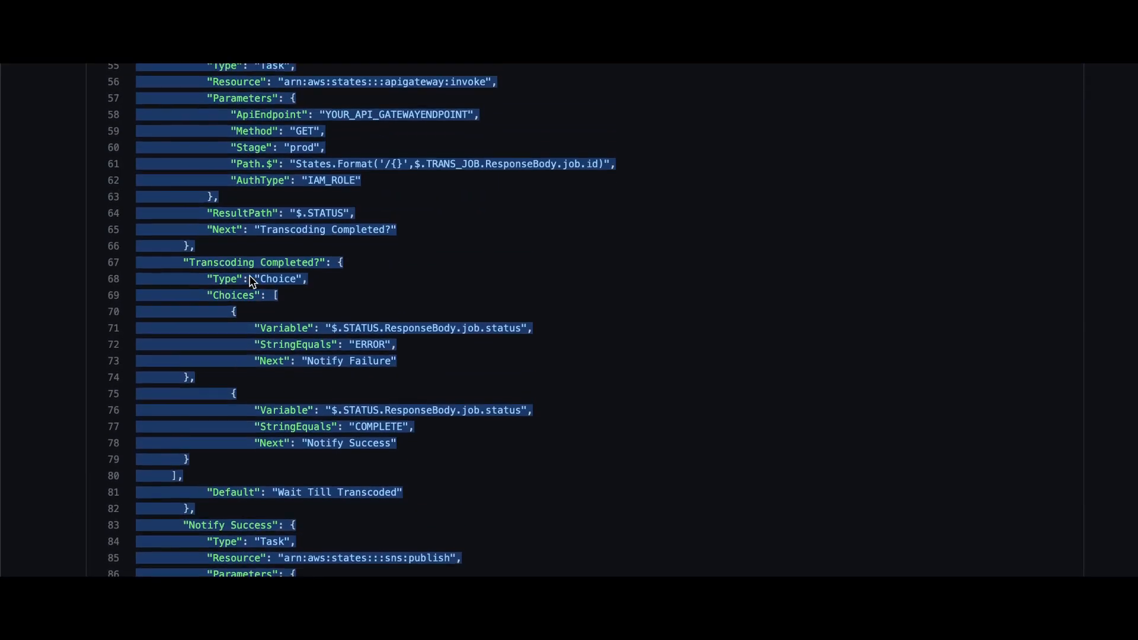
click(281, 190)
click(164, 281)
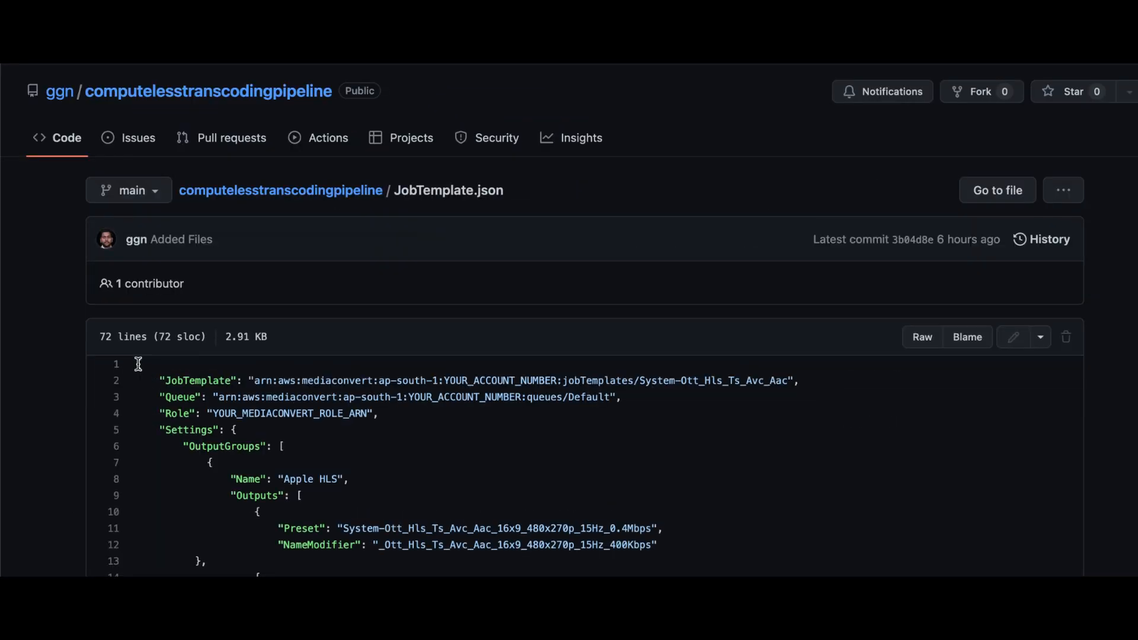
scroll(307, 488, down, 15)
click(177, 467)
key(ctrl+a)
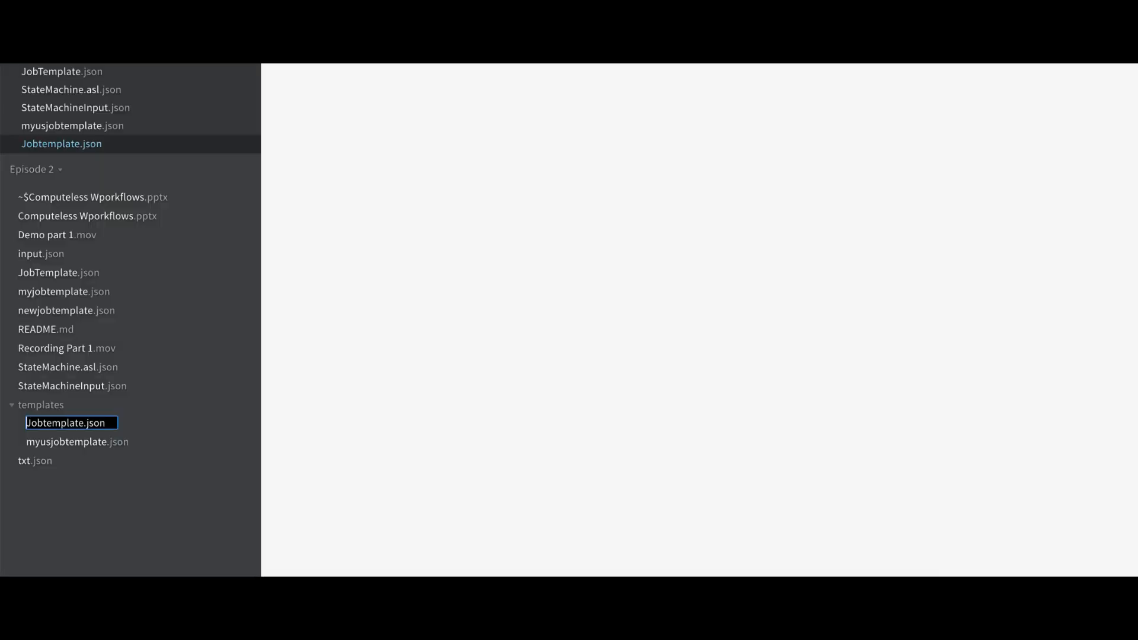
Step: Rename the new file in the templates folder to NewJobtemplate.json and paste the copied job template code into it
text(New)
key(Return)
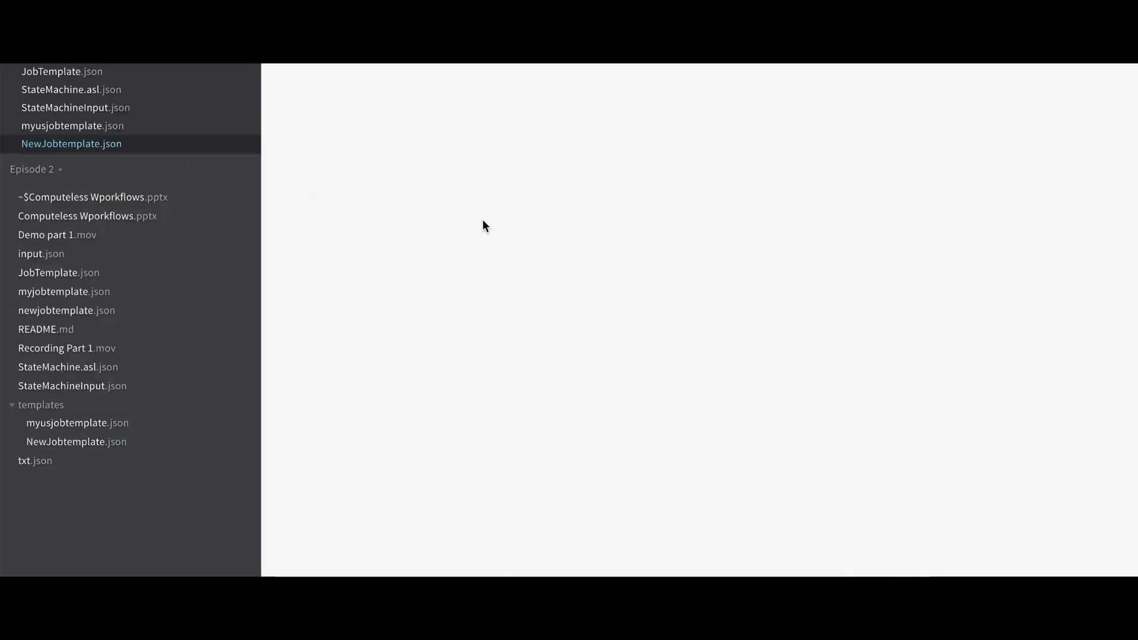
key(ctrl+v)
scroll(518, 259, up, 13)
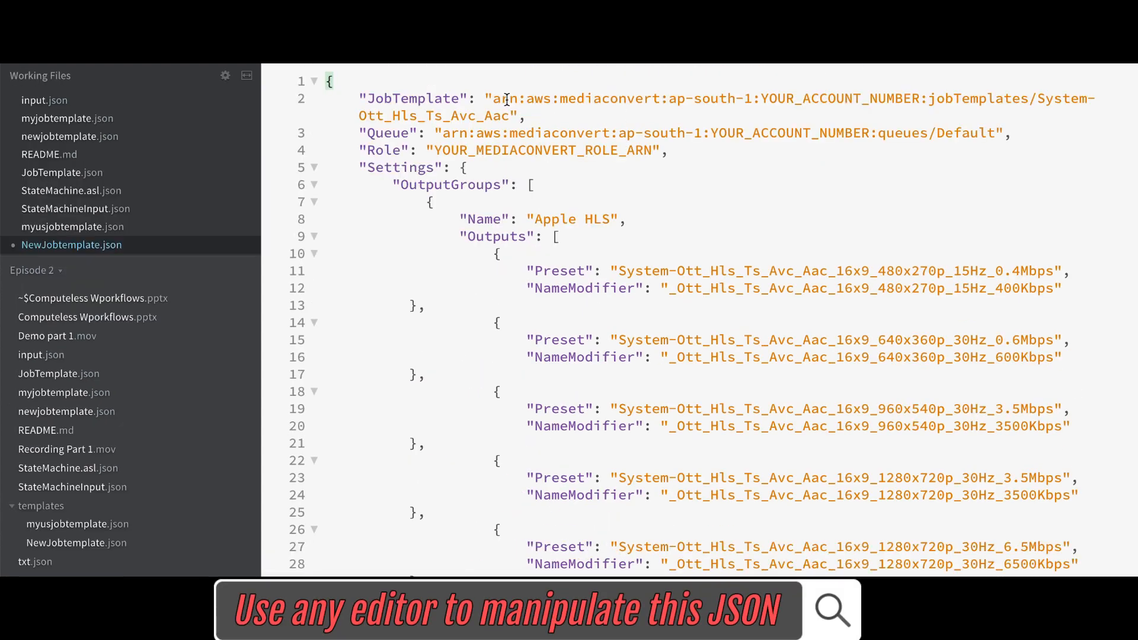
Step: Examine the JobTemplate, Queue and Role entries, including the account number and MediaConvert role ARN placeholders
double_click(449, 99)
double_click(397, 134)
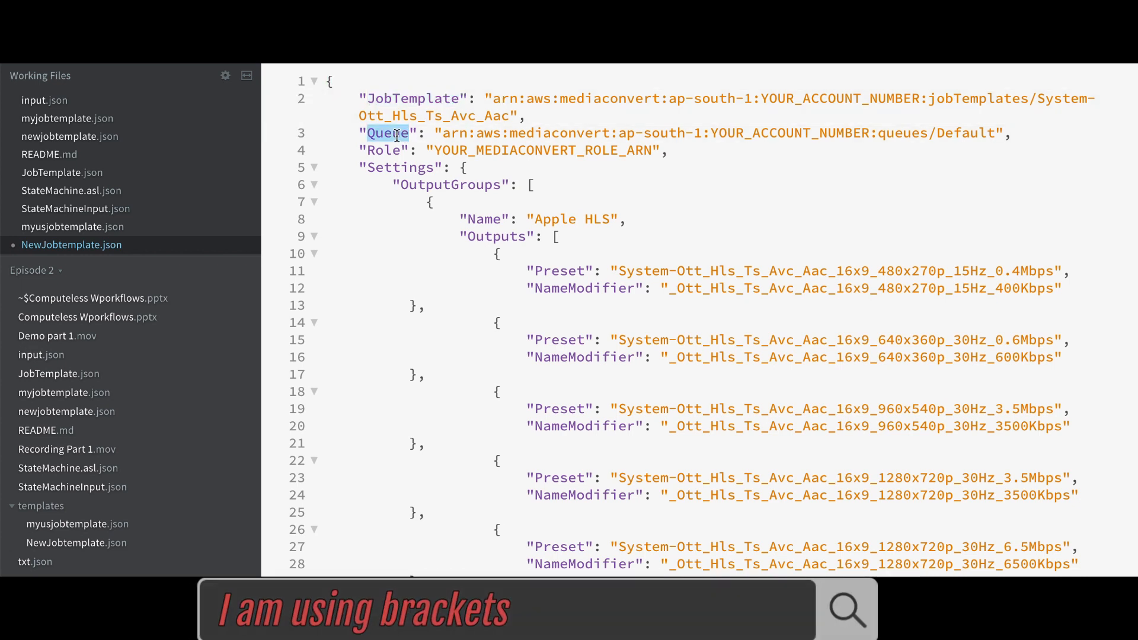
double_click(385, 151)
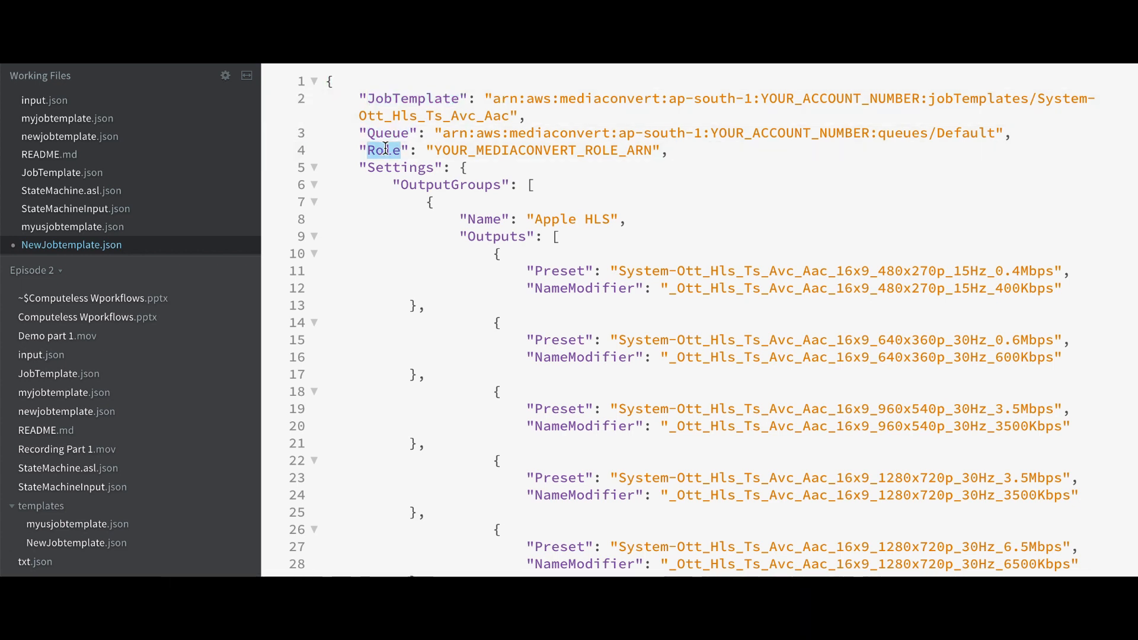
double_click(404, 99)
double_click(383, 134)
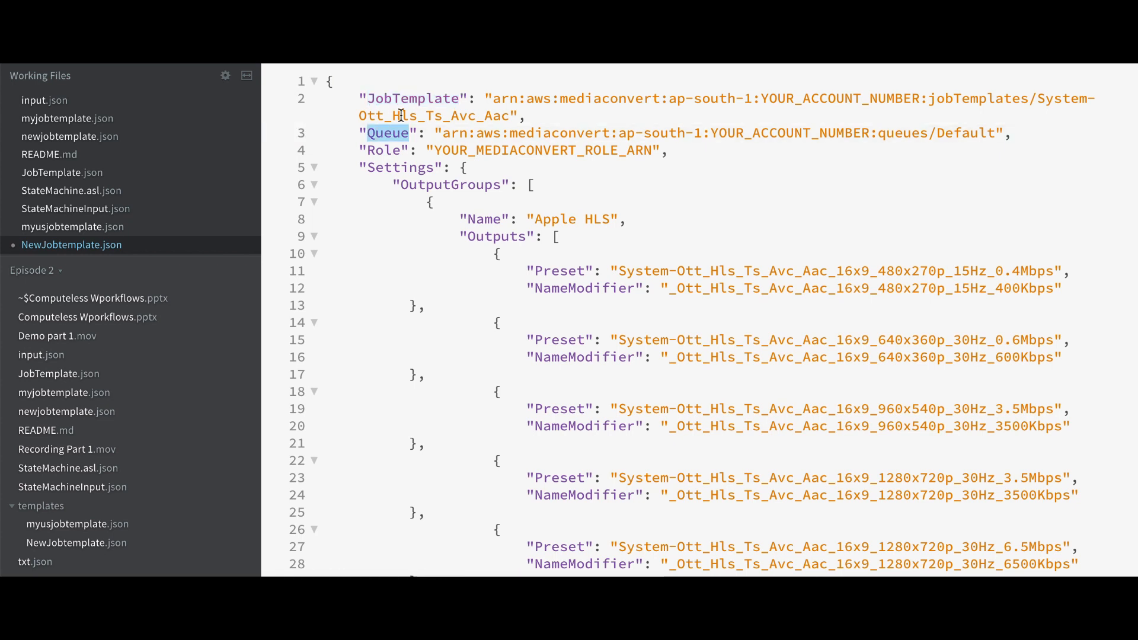
click(776, 96)
drag(666, 101, 925, 97)
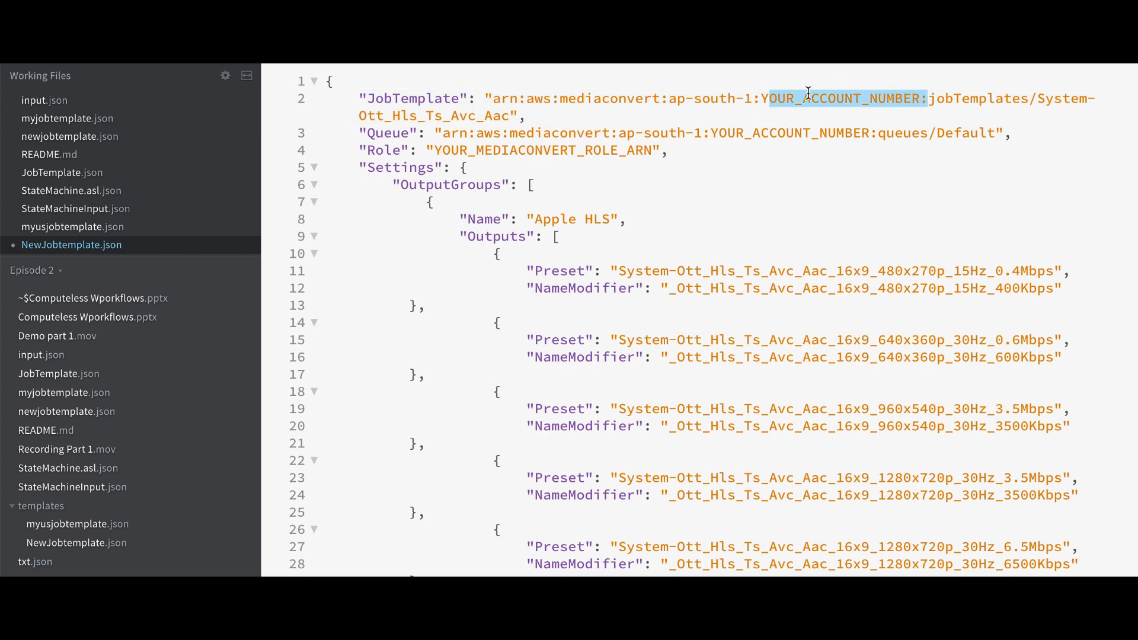
drag(433, 150, 648, 152)
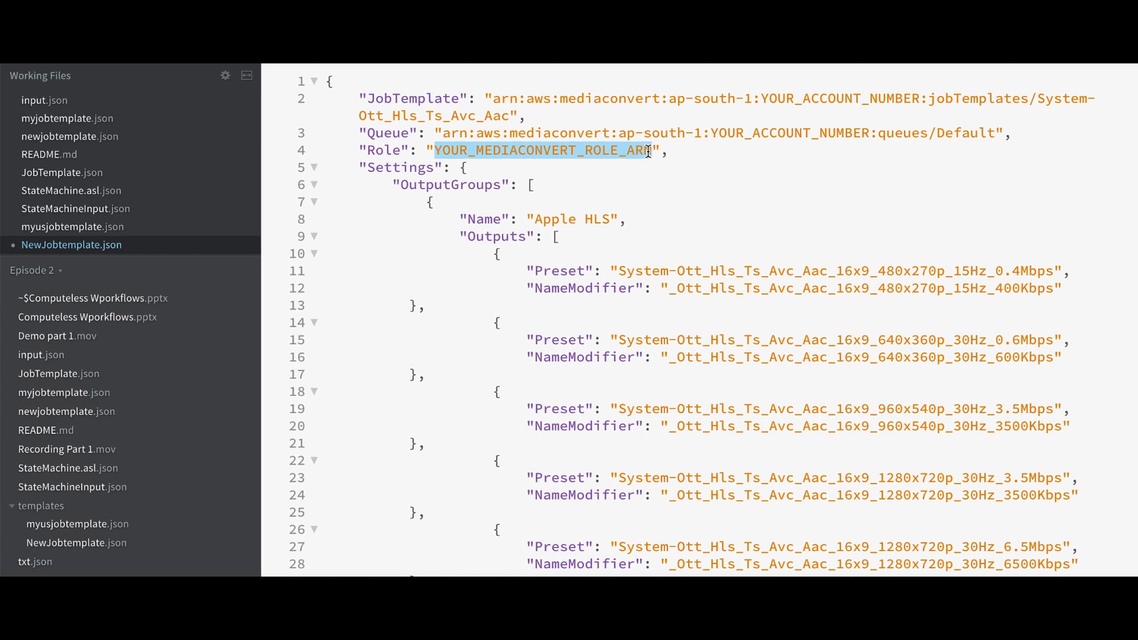
Step: Set the region to us-west-2 in both the JobTemplate and Queue ARNs
drag(668, 98, 753, 99)
text(us-west-2)
drag(619, 133, 702, 133)
text(us-west-2)
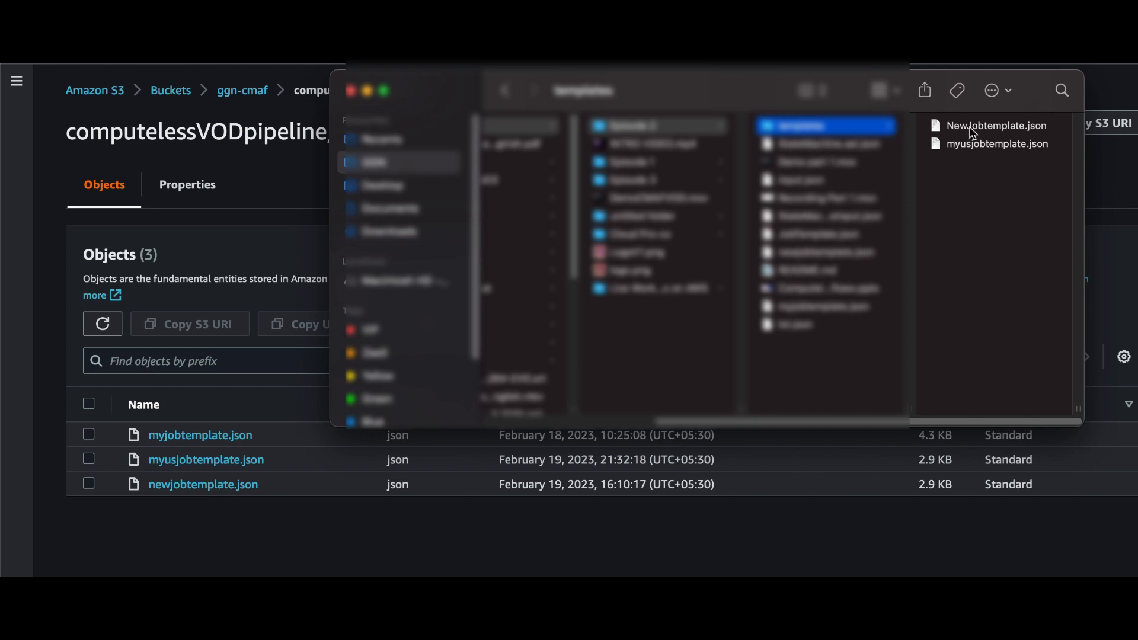
Step: Upload NewJobtemplate.json to the computelessVODpipeline folder of the ggn-cmaf S3 bucket
drag(975, 129, 386, 505)
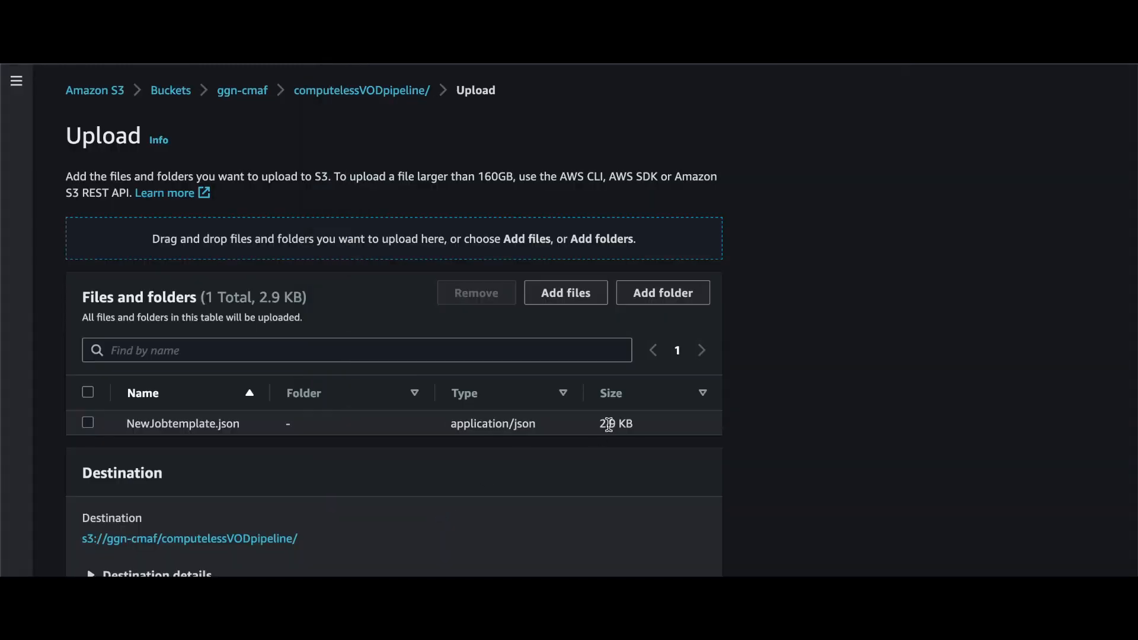
scroll(611, 430, down, 3)
click(682, 546)
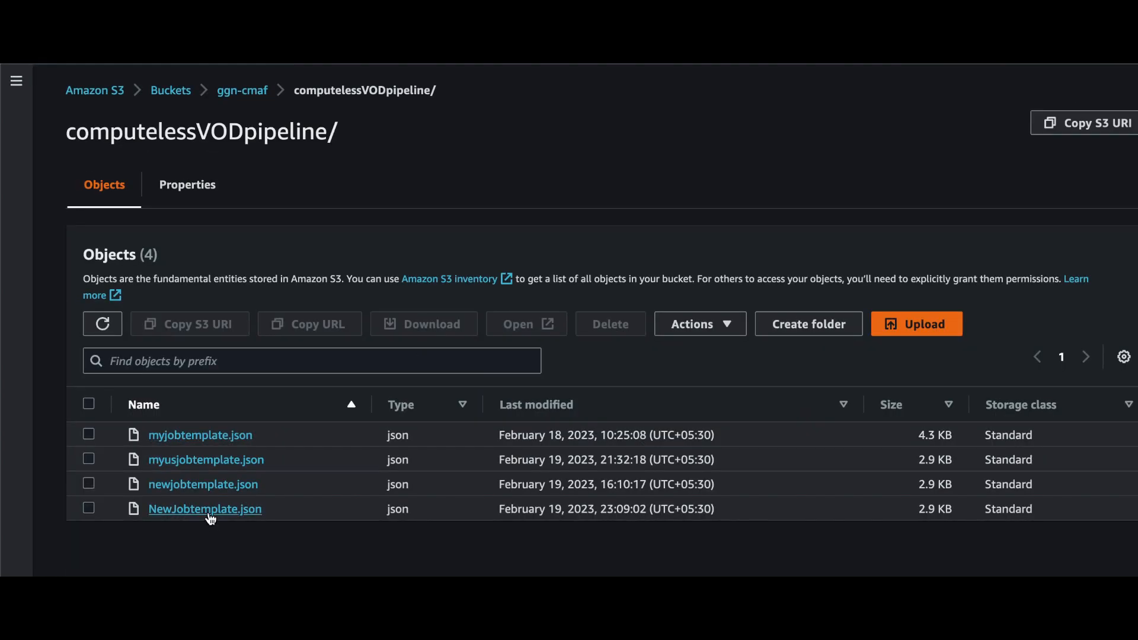
Step: Copy the bucket name from the uploaded NewJobtemplate.json object's details and set the Read Job Template state's Bucket to ggn-cmaf
click(210, 511)
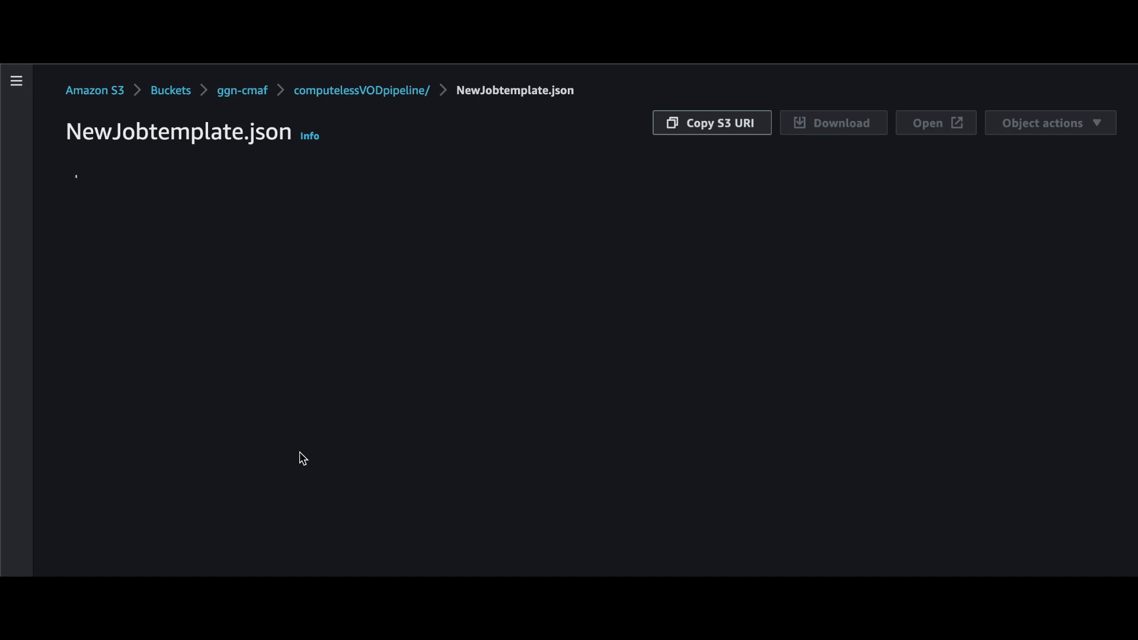
scroll(304, 361, down, 2)
drag(650, 236, 702, 236)
key(ctrl+c)
key(ctrl+Tab)
drag(444, 337, 526, 340)
key(ctrl+v)
Step: Copy the object's key computelessVODpipeline/NewJobtemplate.json from S3 and paste it over the Key placeholder in the Read Job Template state
key(ctrl+Tab)
click(95, 502)
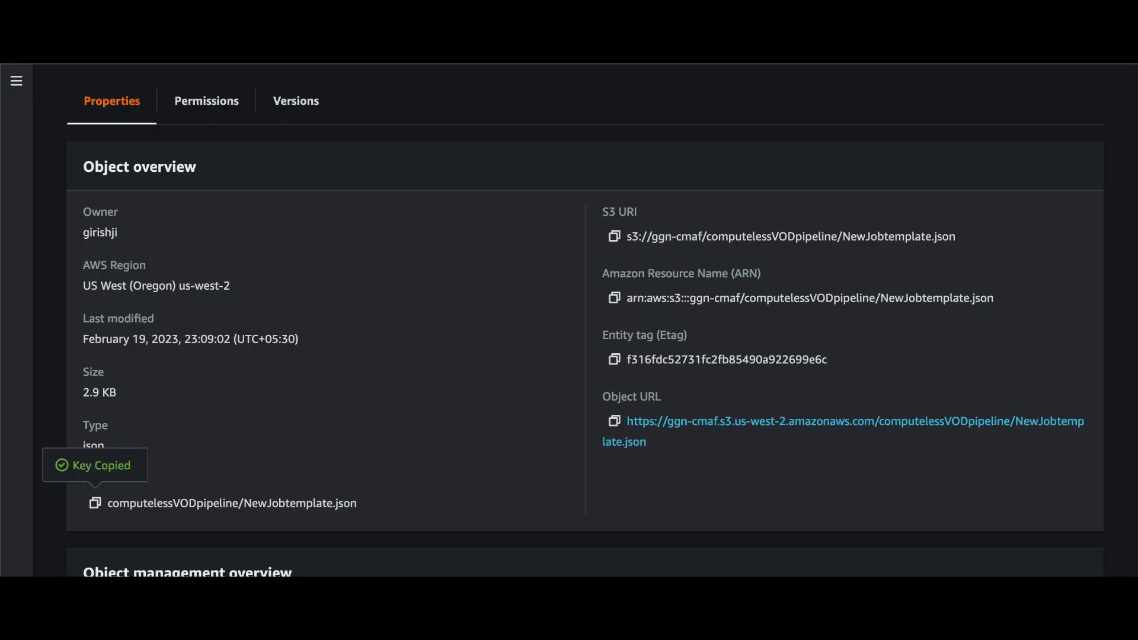
key(ctrl+Tab)
drag(431, 356, 600, 356)
key(ctrl+v)
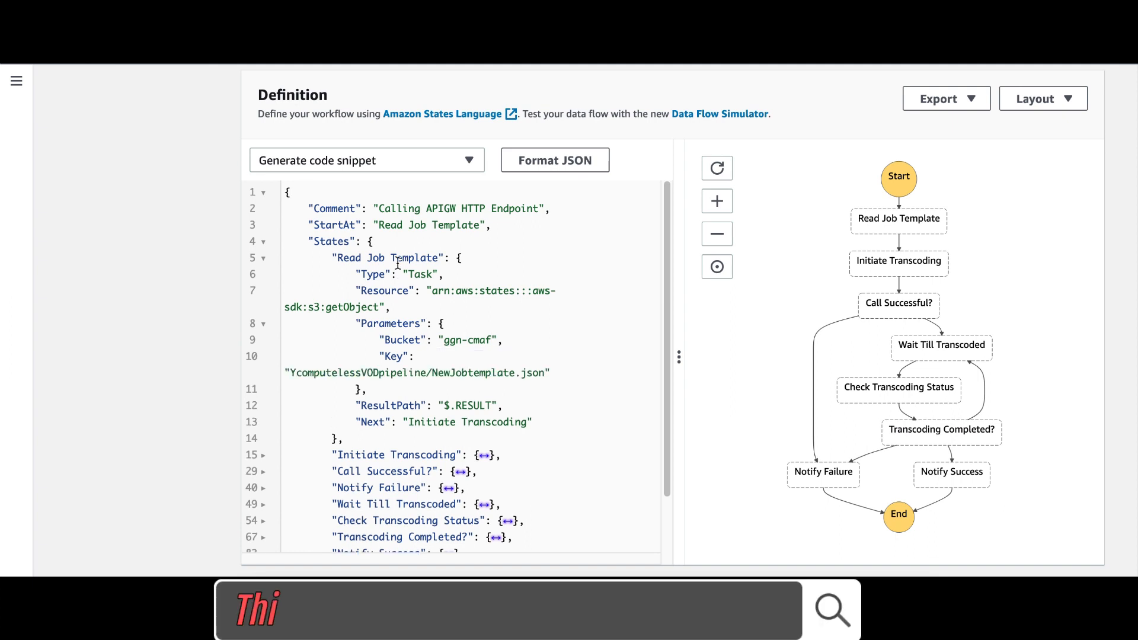
Step: Review the Read Job Template state's key and result path, and the Initiate Transcoding state's type and resource
double_click(456, 373)
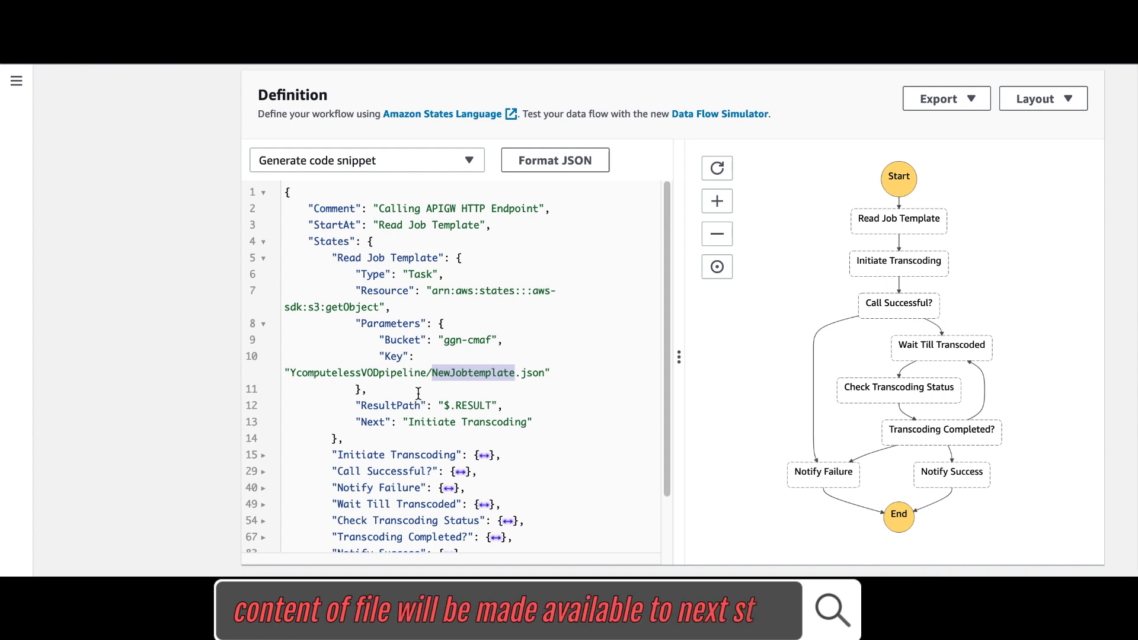
double_click(479, 406)
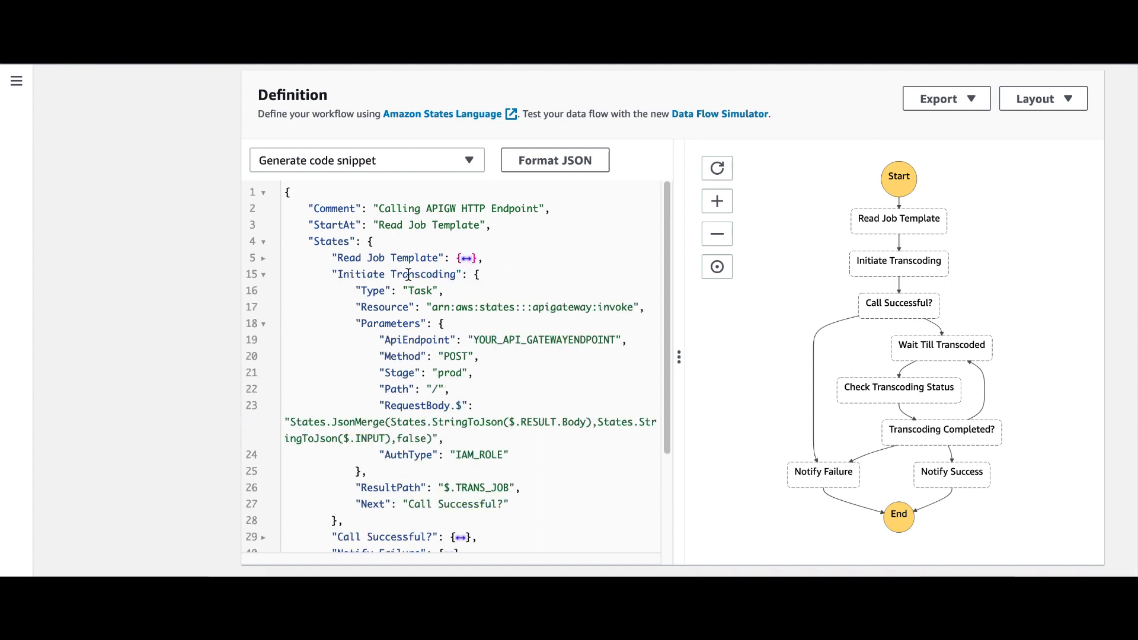
scroll(437, 343, down, 1)
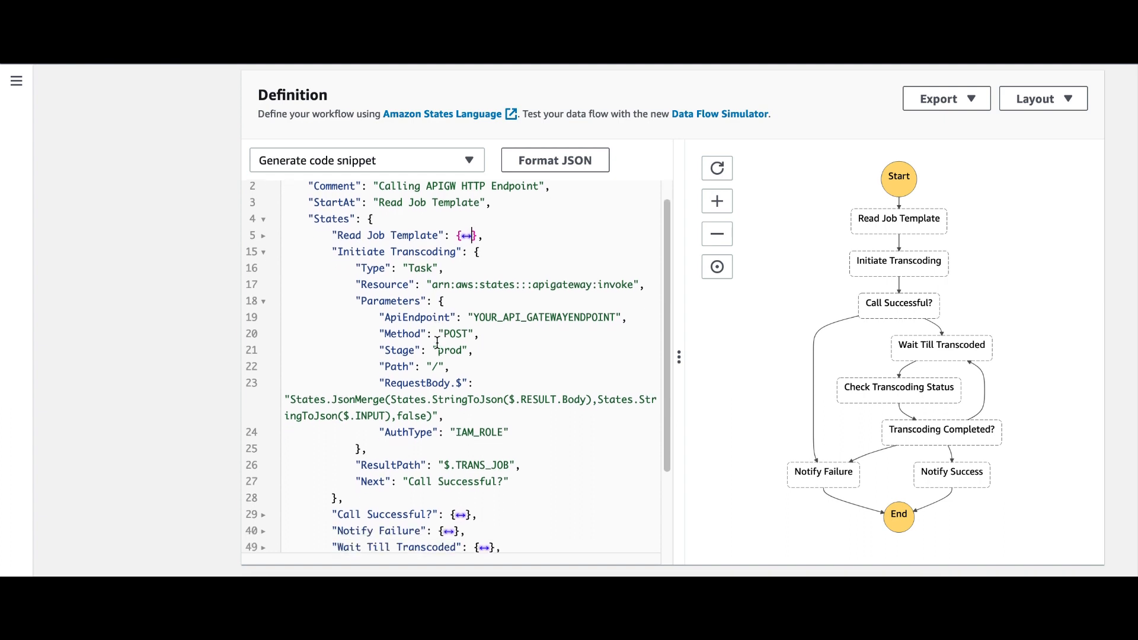
double_click(422, 268)
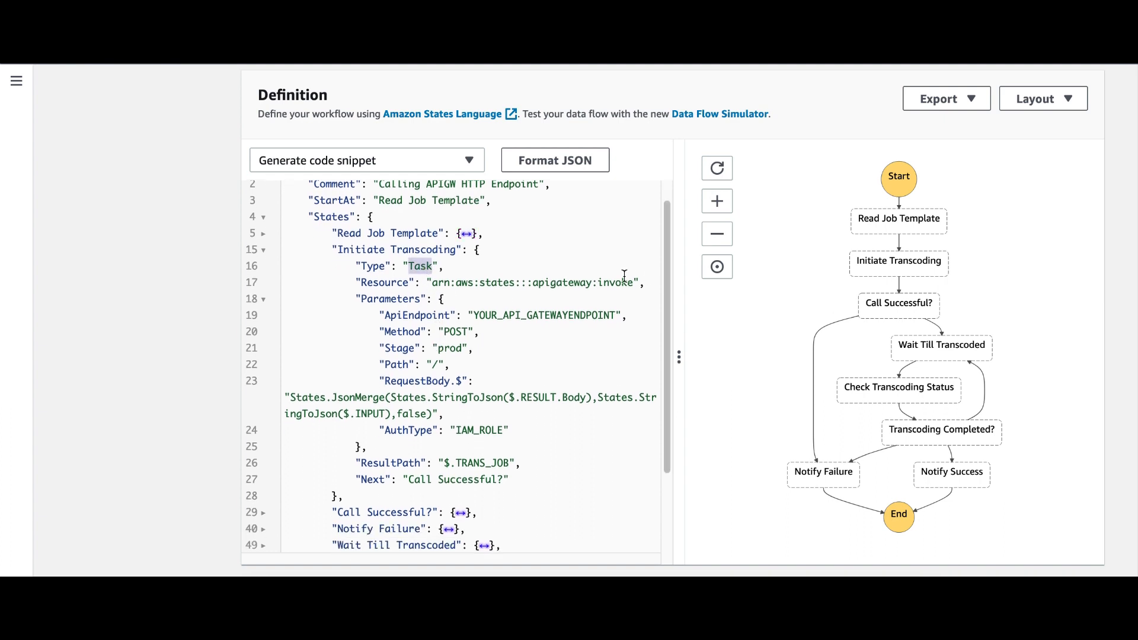
double_click(608, 283)
double_click(572, 283)
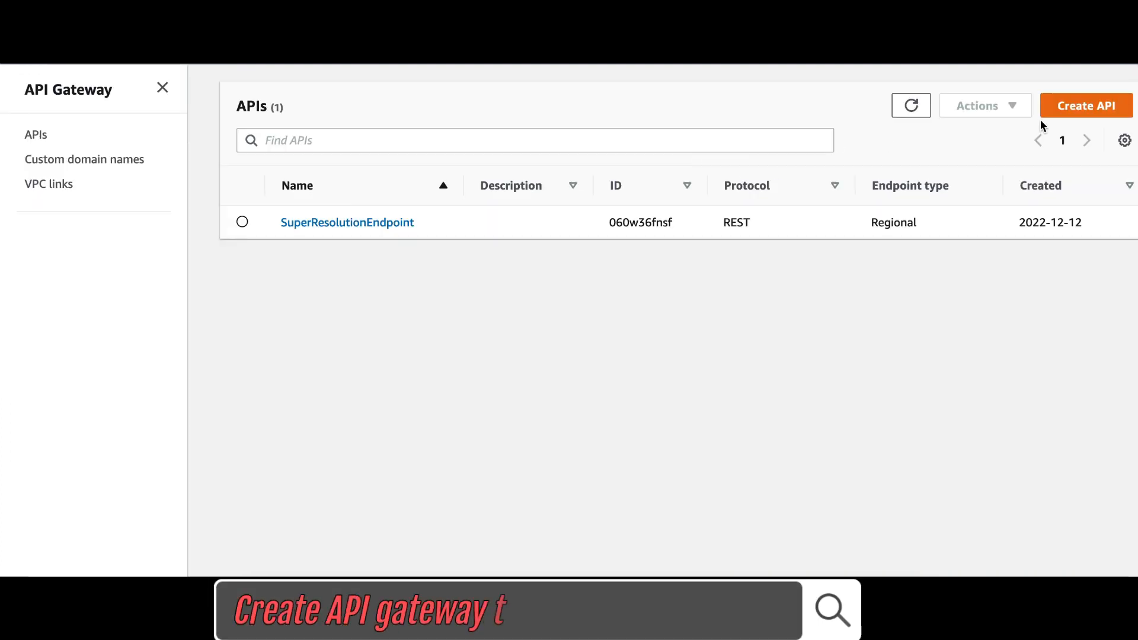
Step: Create a new REST API named MediaconvertProxy in API Gateway
click(1078, 105)
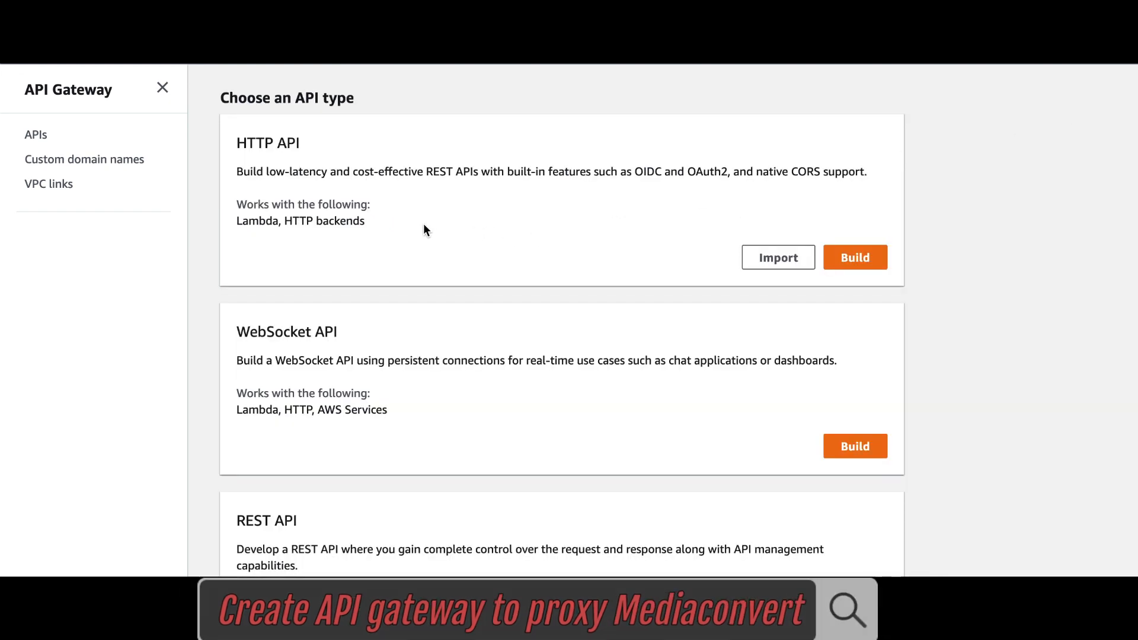
scroll(424, 229, down, 4)
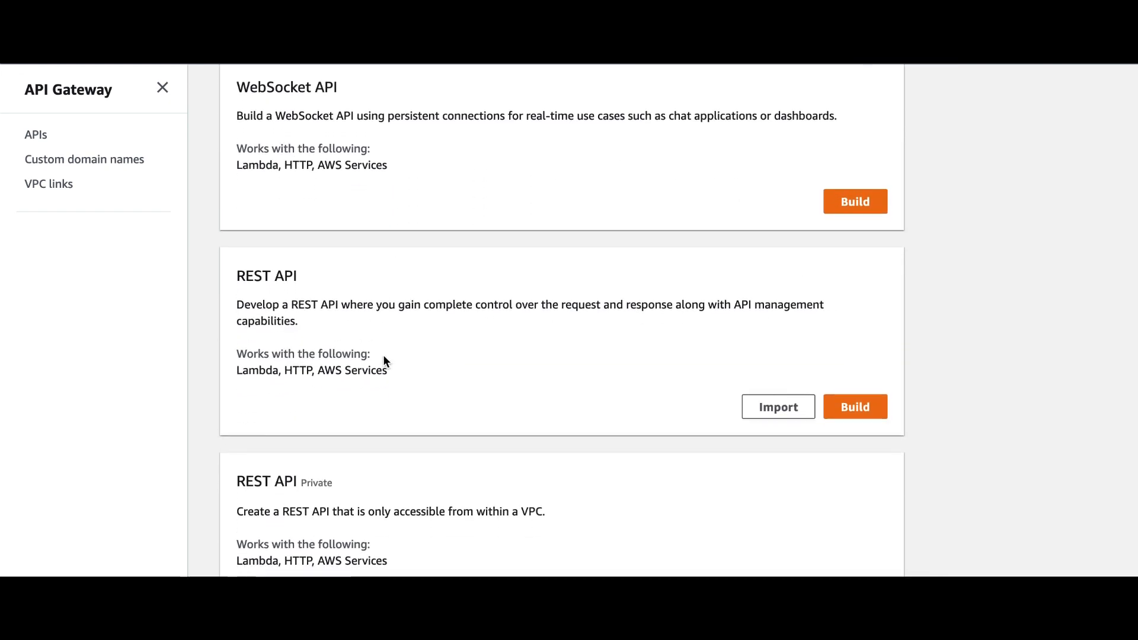
scroll(382, 354, down, 1)
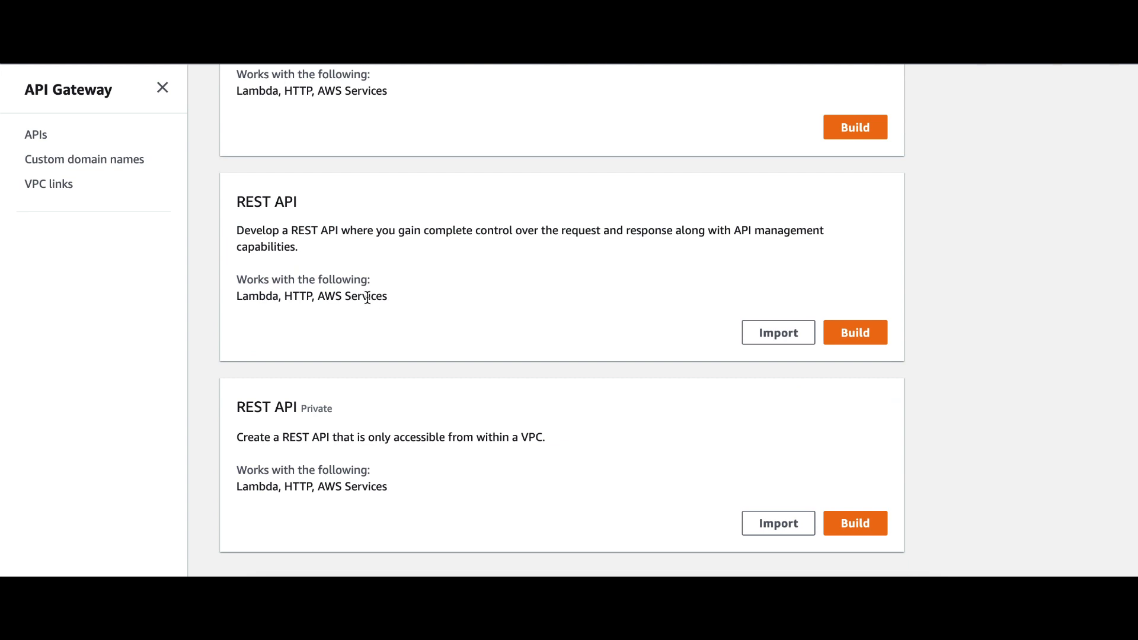
click(855, 333)
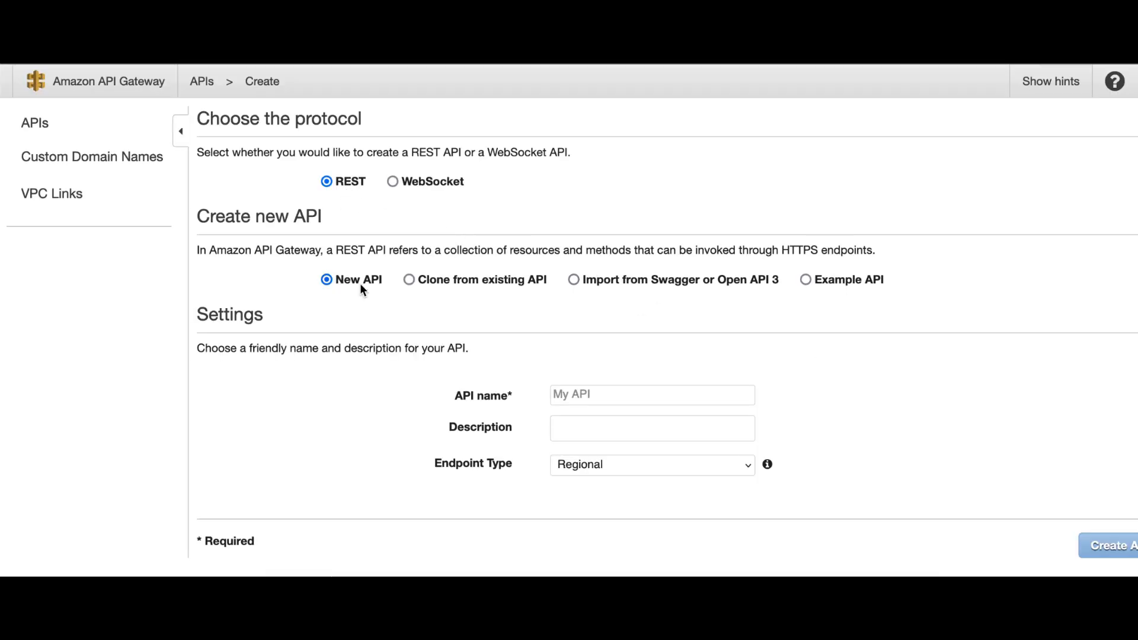
scroll(391, 330, down, 1)
click(626, 383)
text(MediaconvertProxy)
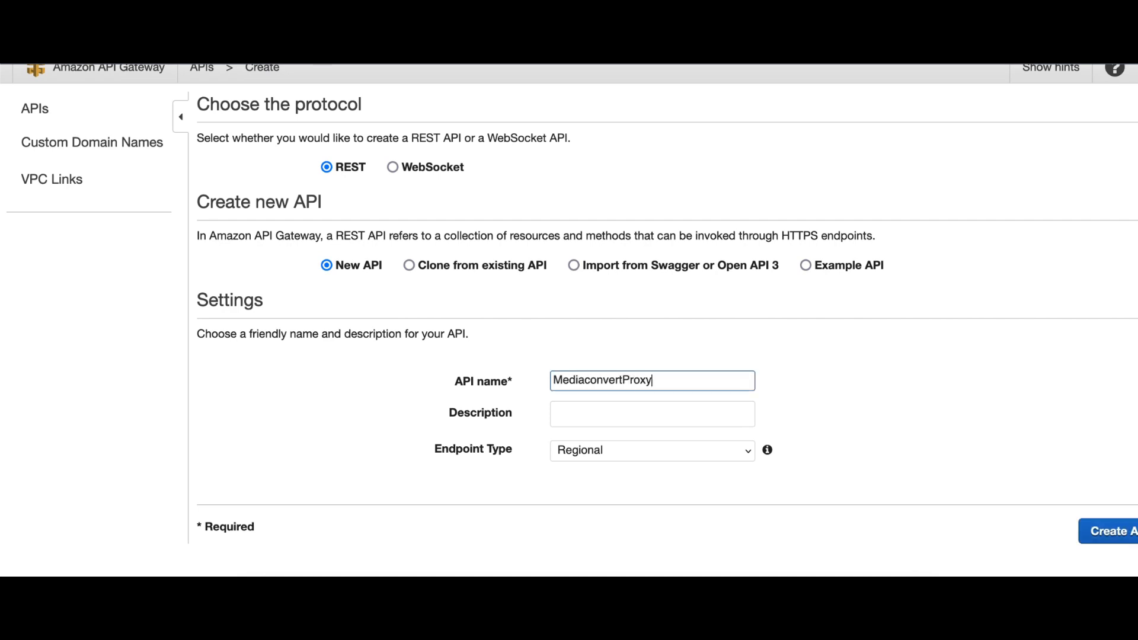
key(Return)
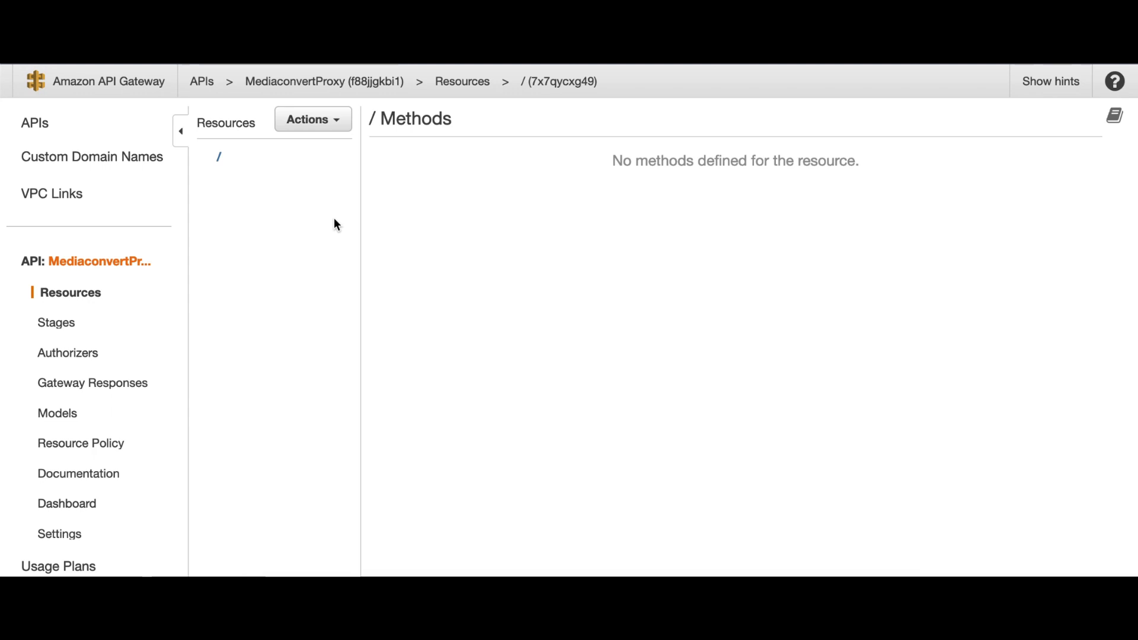
Step: Add a POST method to the root resource of the MediaconvertProxy API
click(327, 123)
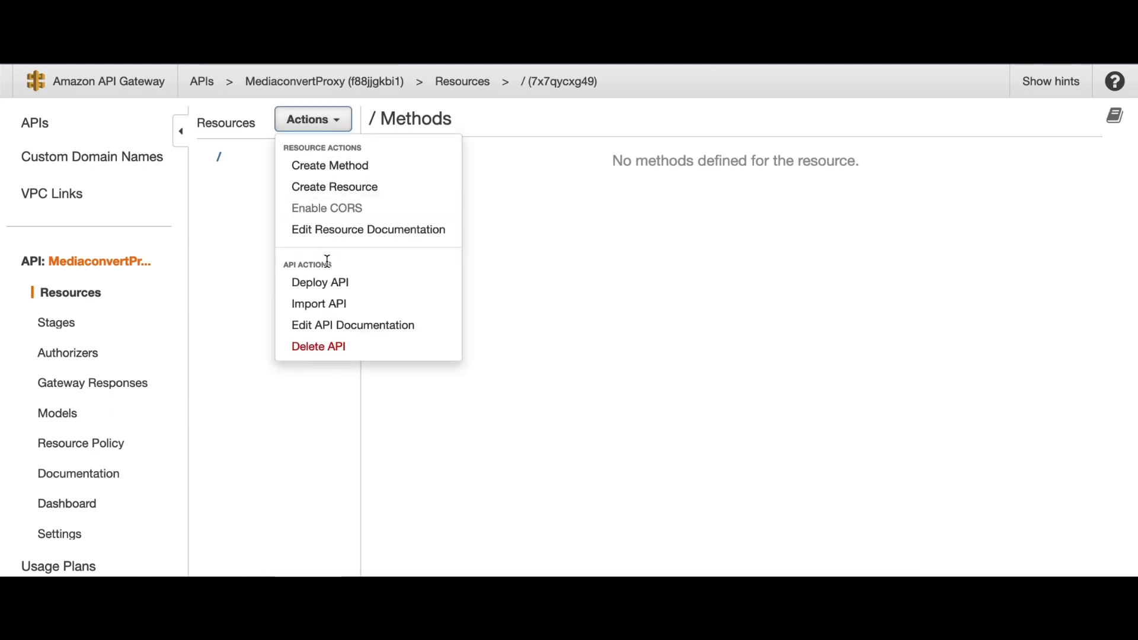
click(330, 170)
click(251, 177)
click(249, 289)
click(303, 176)
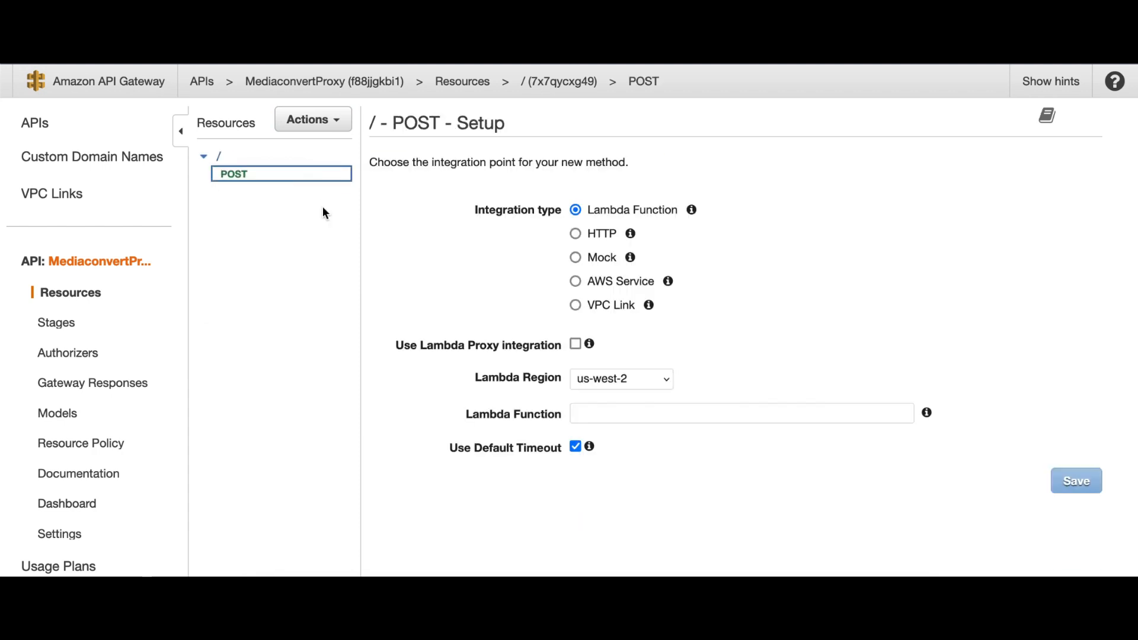
Step: Set the POST method's integration type to AWS Service, with region us-west-2 and service Elemental MediaConvert
scroll(547, 251, down, 2)
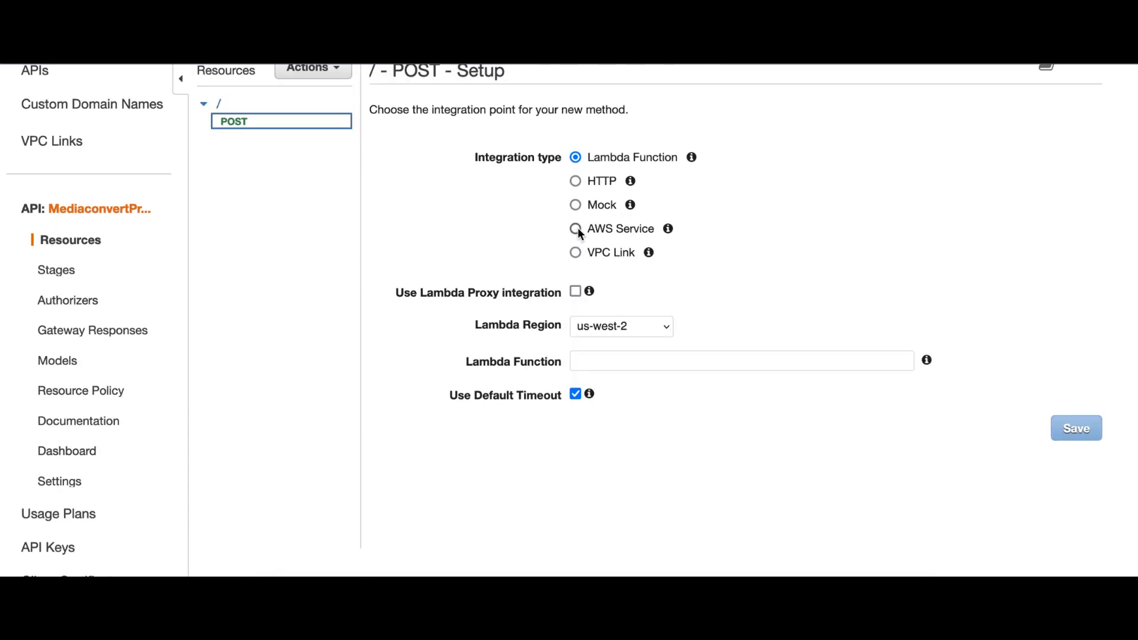
click(576, 229)
click(711, 290)
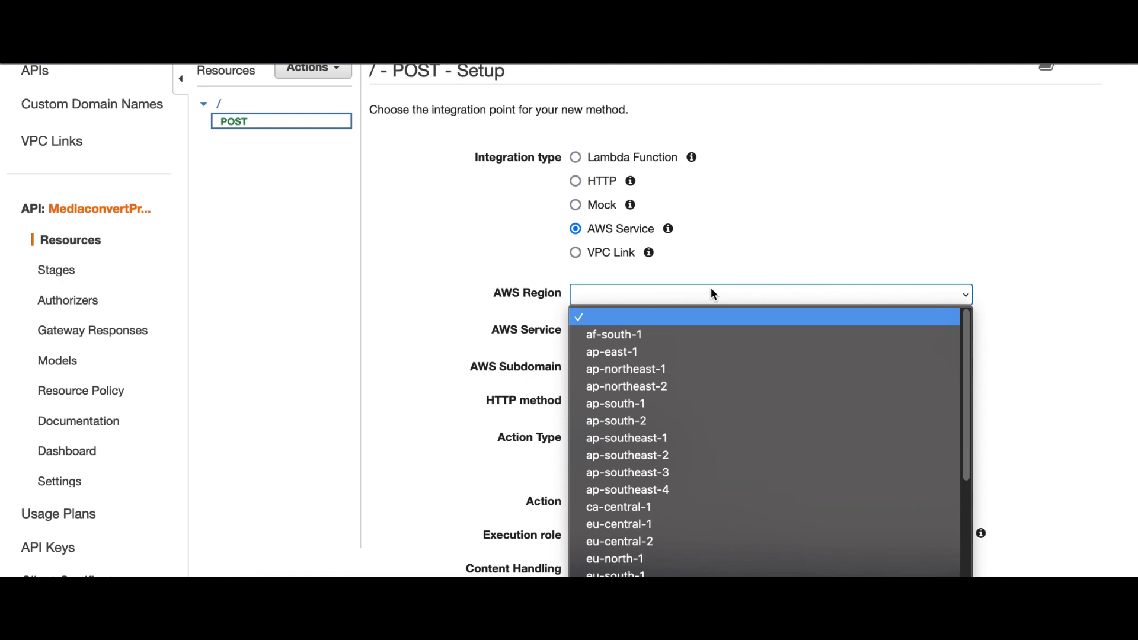
scroll(672, 411, down, 5)
click(663, 568)
click(650, 331)
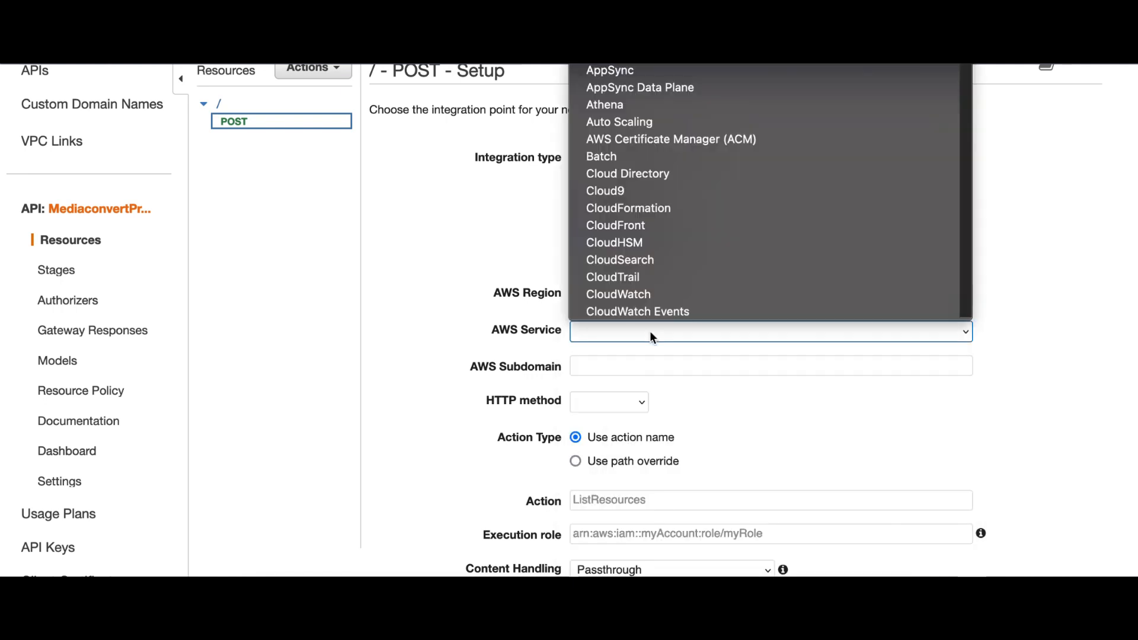
scroll(642, 246, down, 10)
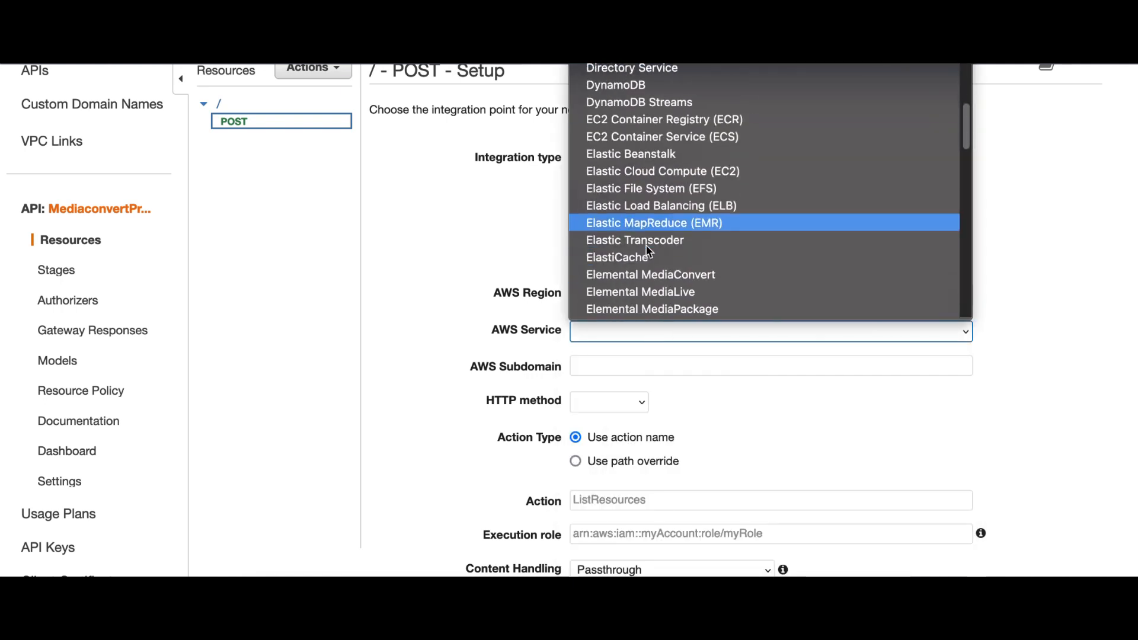
scroll(649, 251, down, 1)
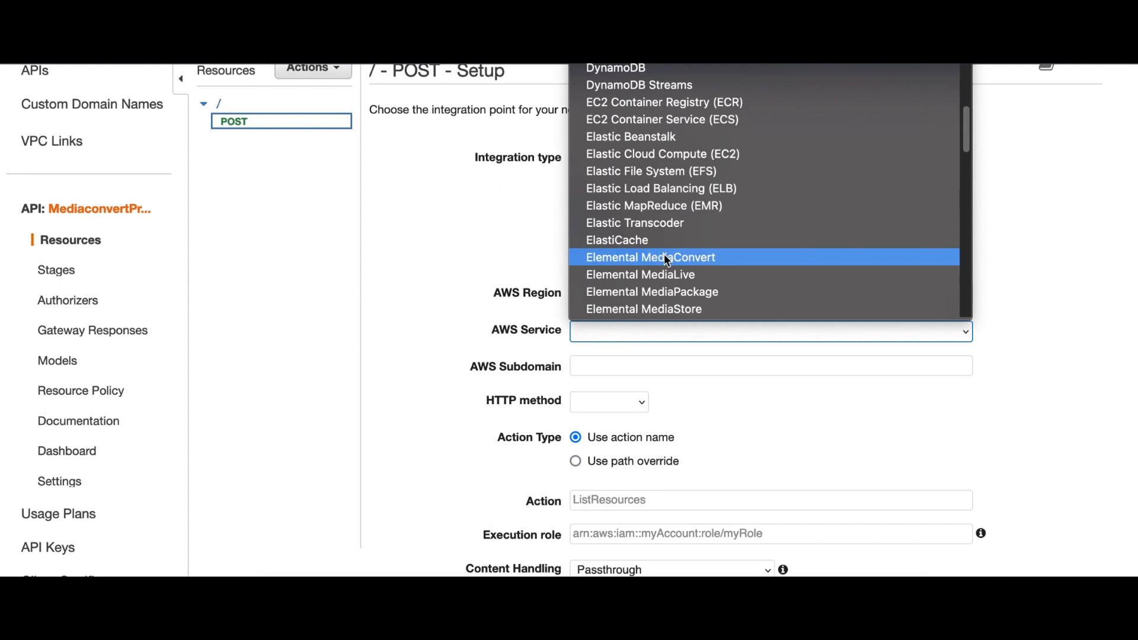
click(666, 260)
scroll(652, 350, down, 1)
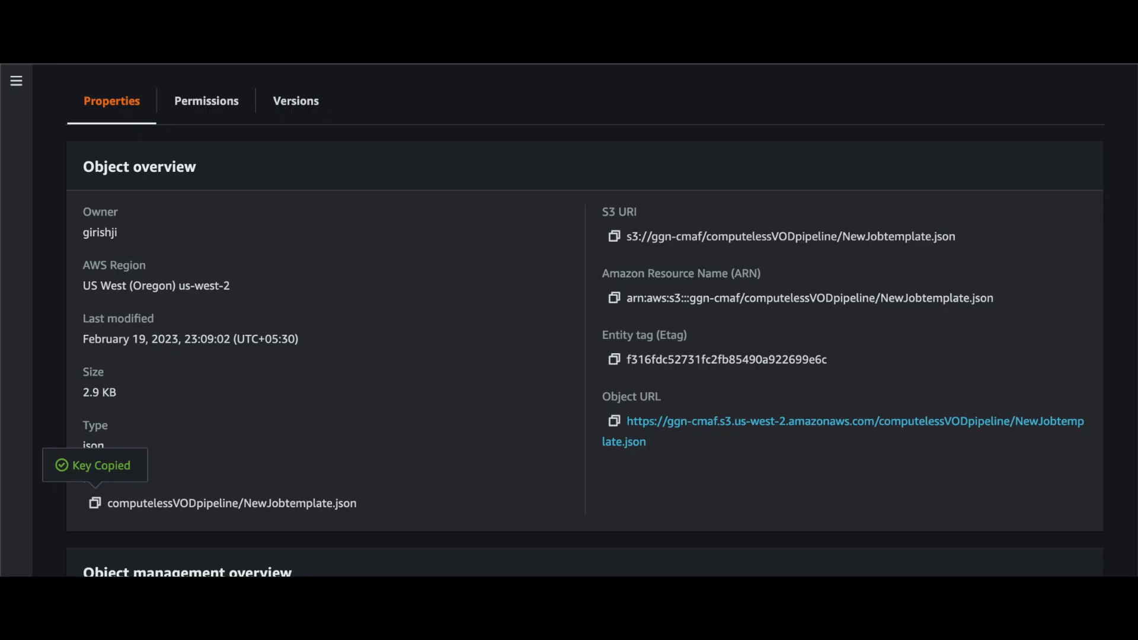
Step: Copy the account-specific prefix of the API endpoint from MediaConvert's account page and paste it as the POST integration's AWS Subdomain
text(mediac)
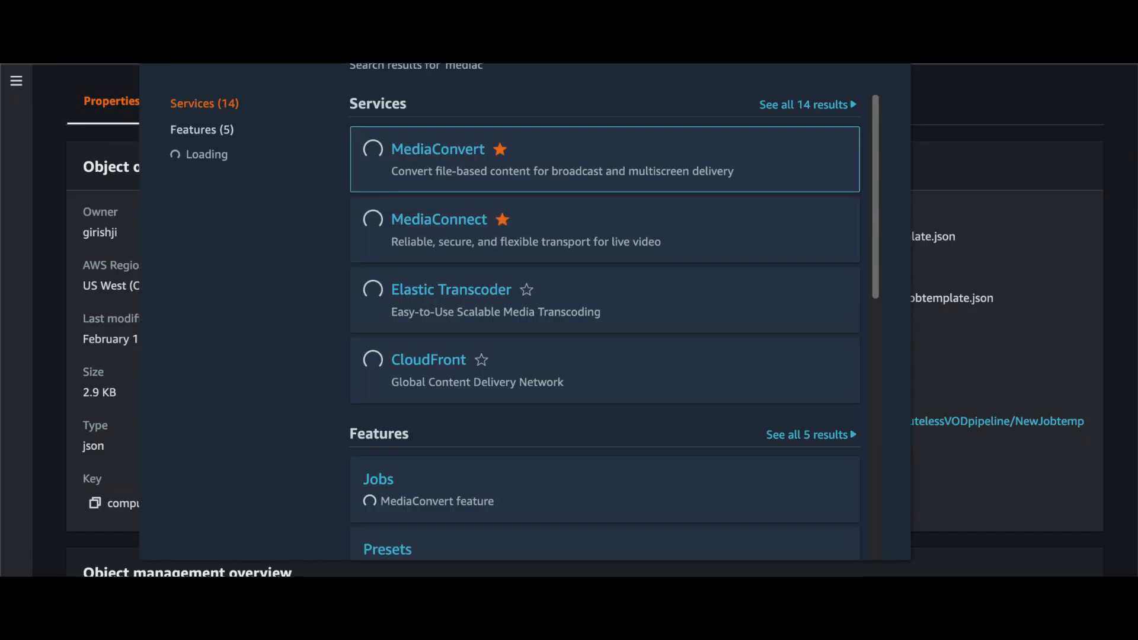
click(442, 153)
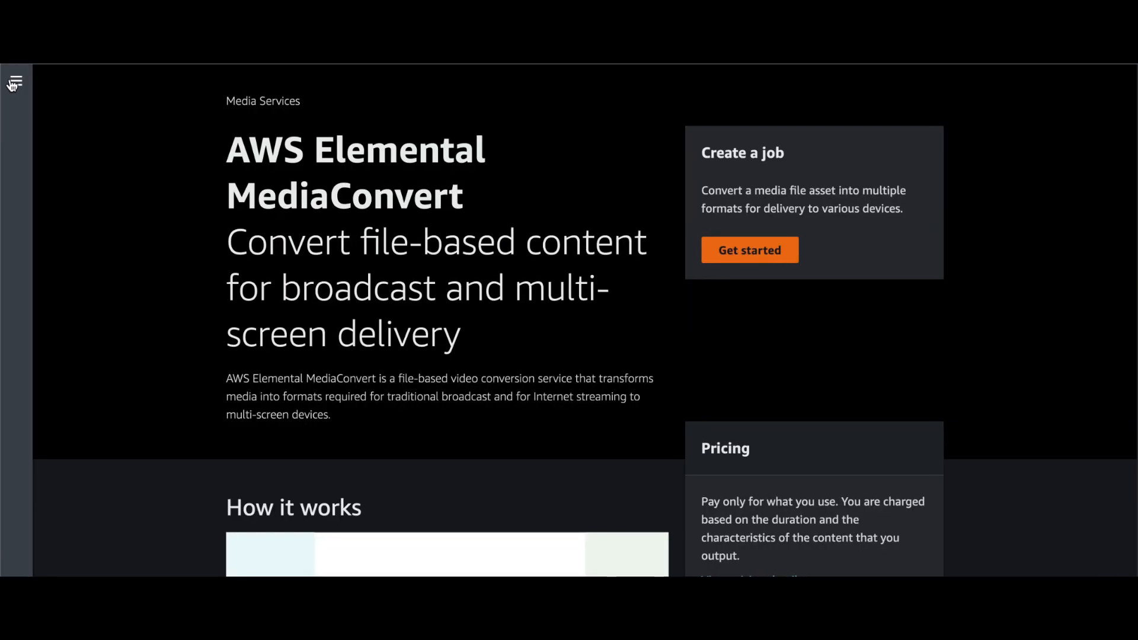
click(13, 83)
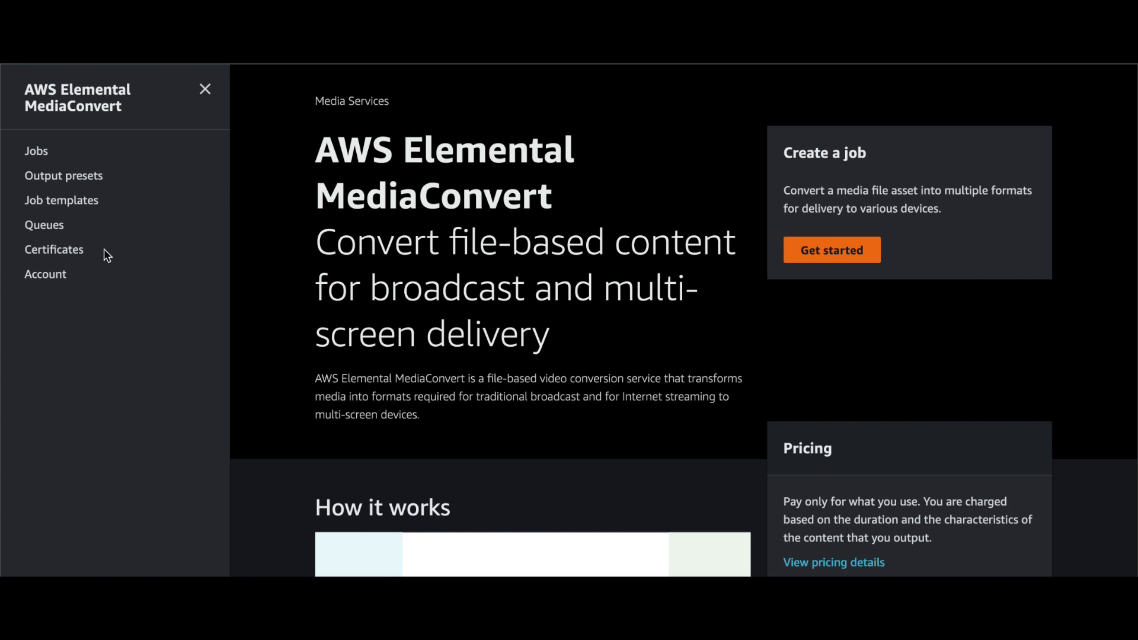
click(57, 267)
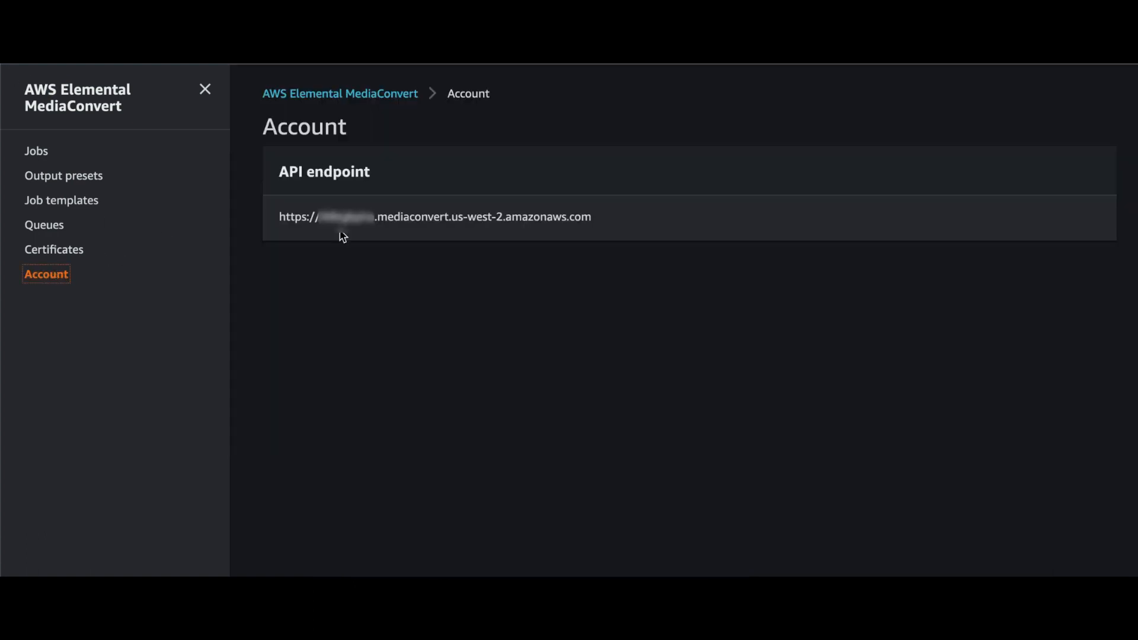
double_click(332, 214)
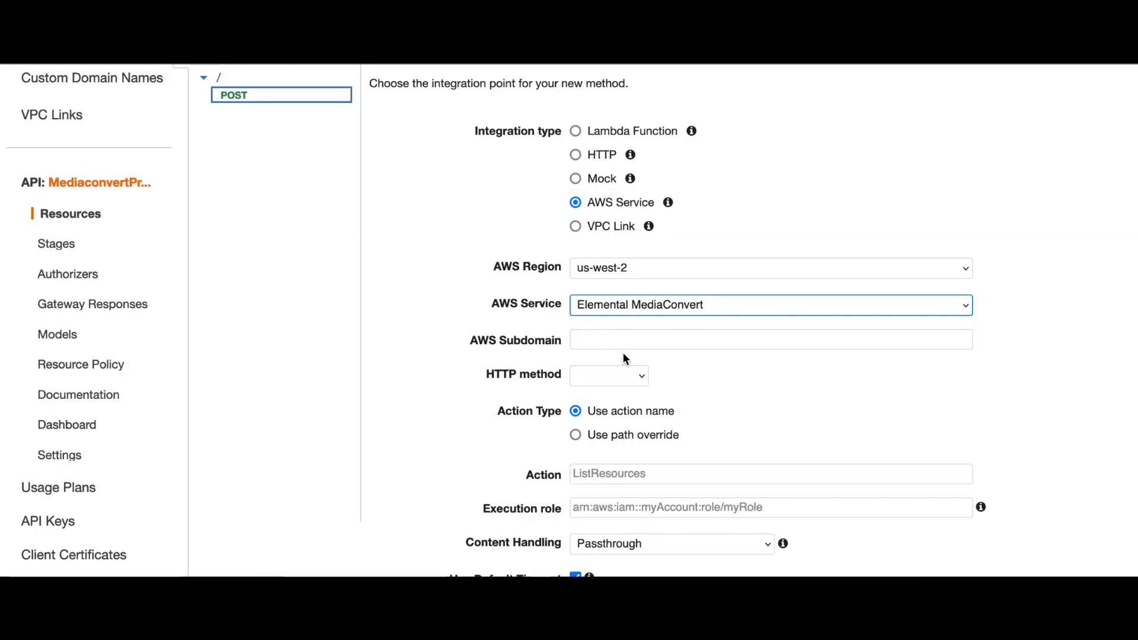
click(622, 341)
key(ctrl+v)
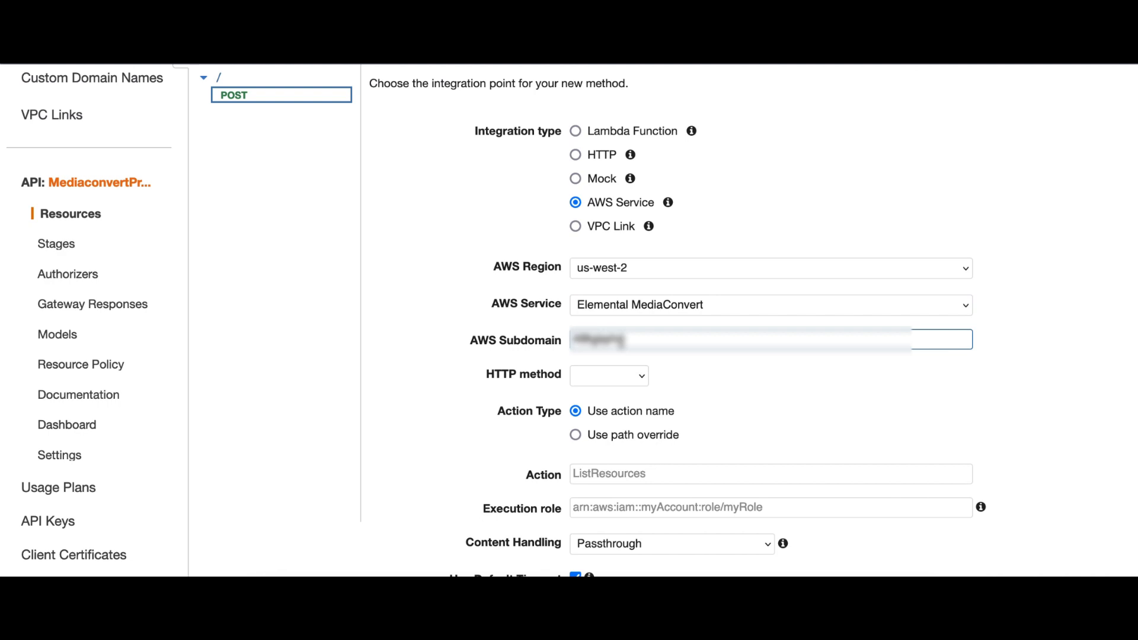
Step: Set the integration's HTTP method to POST and its action type to path override with the path 2017-08-29/jobs
click(641, 374)
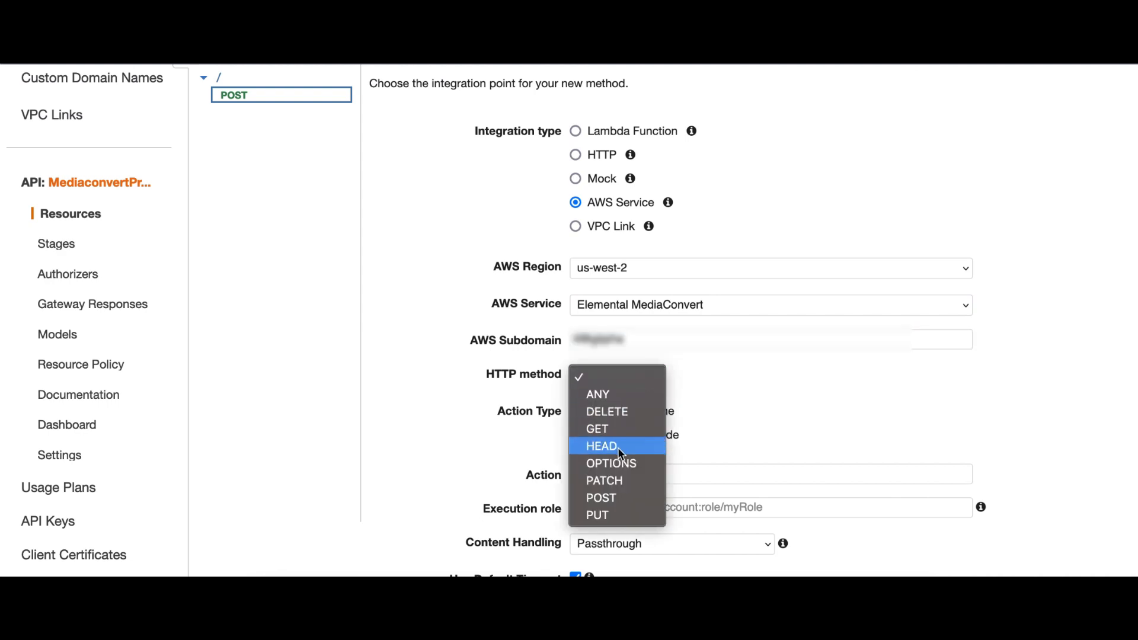
click(618, 501)
scroll(690, 396, down, 2)
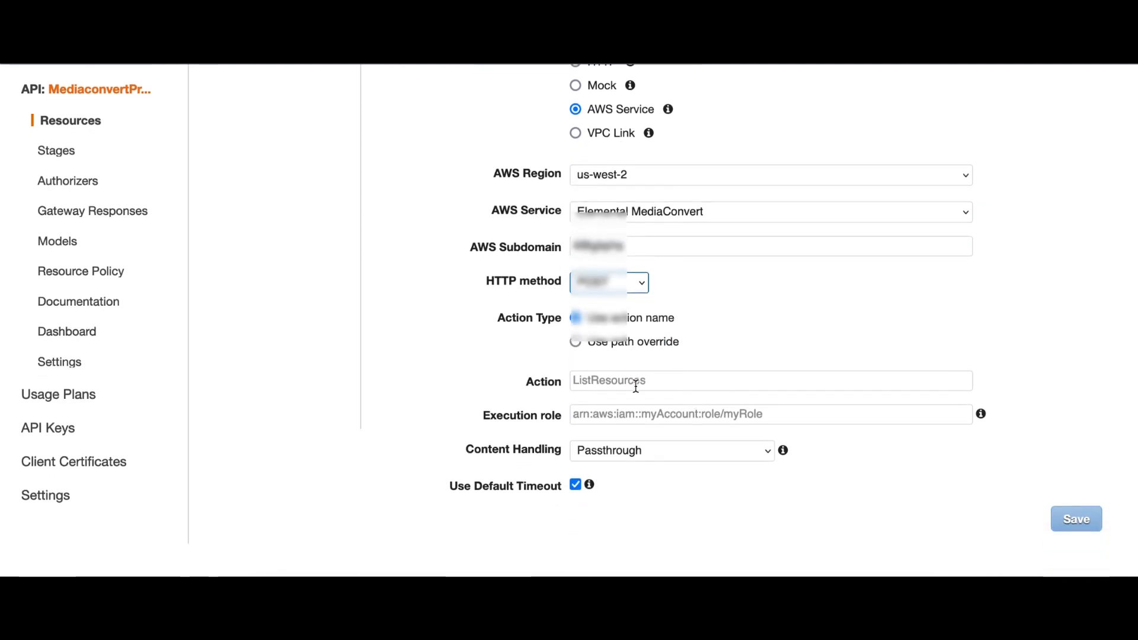
click(582, 341)
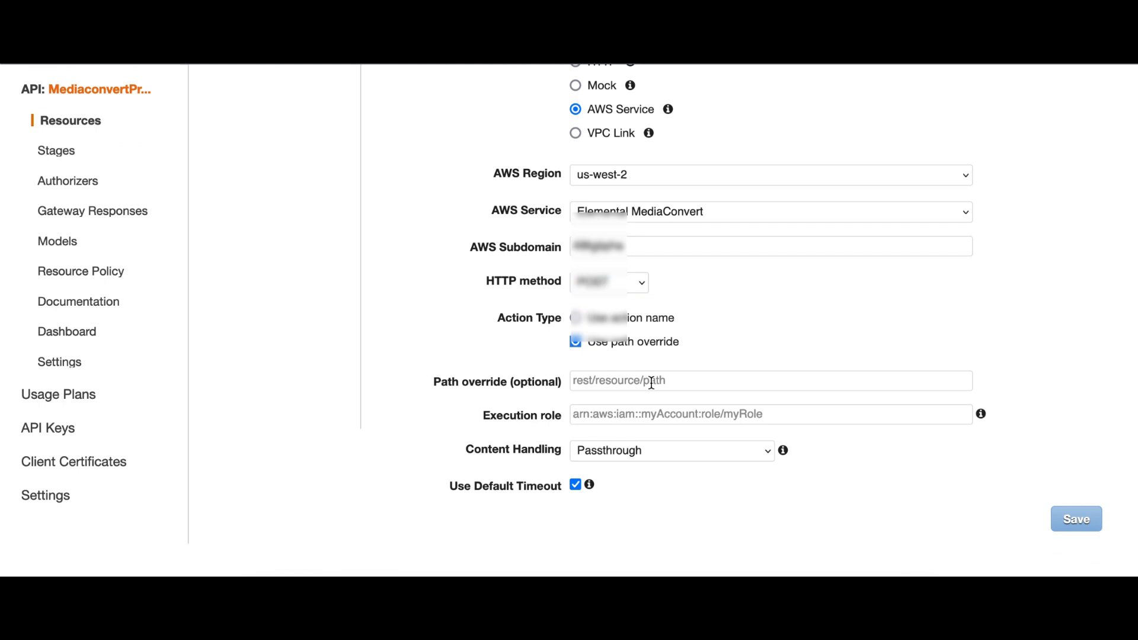
click(721, 377)
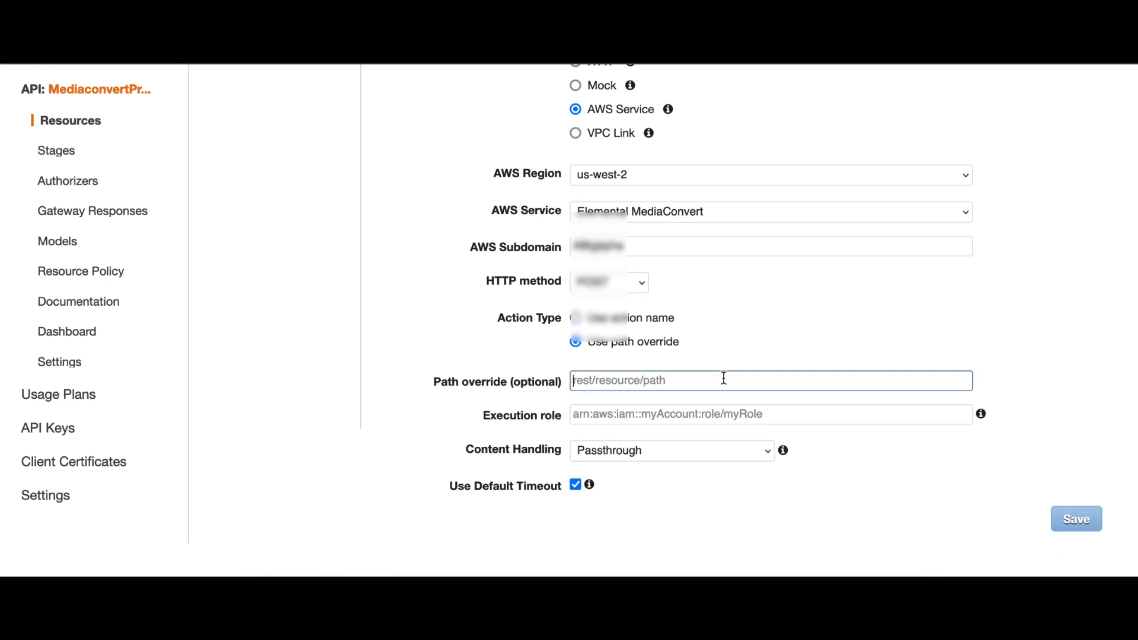
text(2017-08-29/jobs)
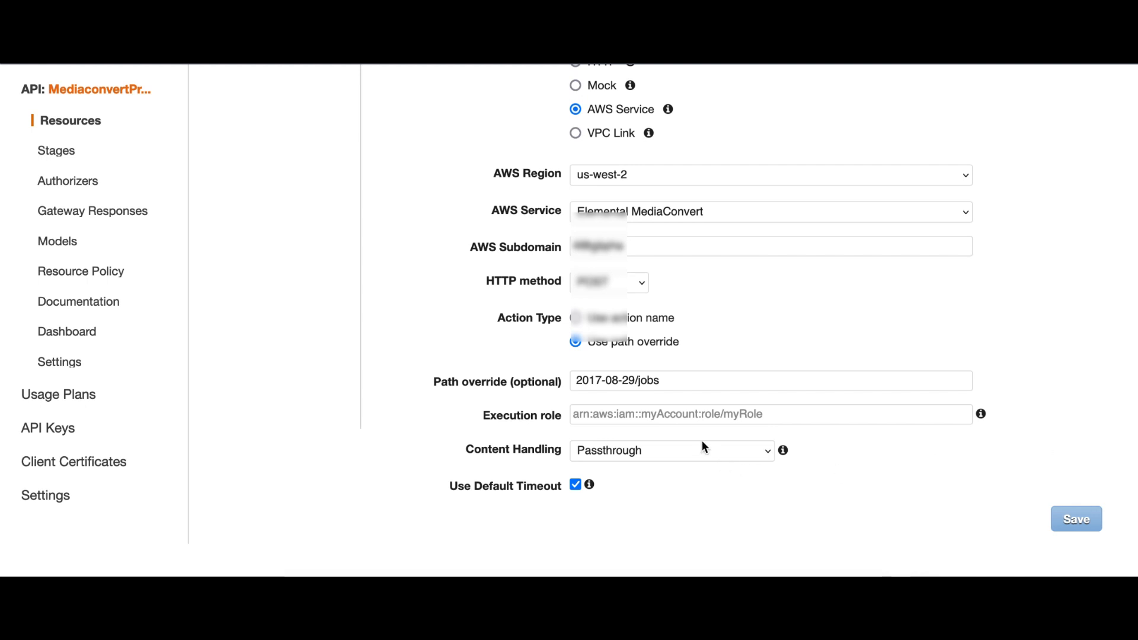
Step: Paste the APIgwEMLProxy role's ARN as the execution role and save the POST method's integration
click(685, 412)
click(686, 413)
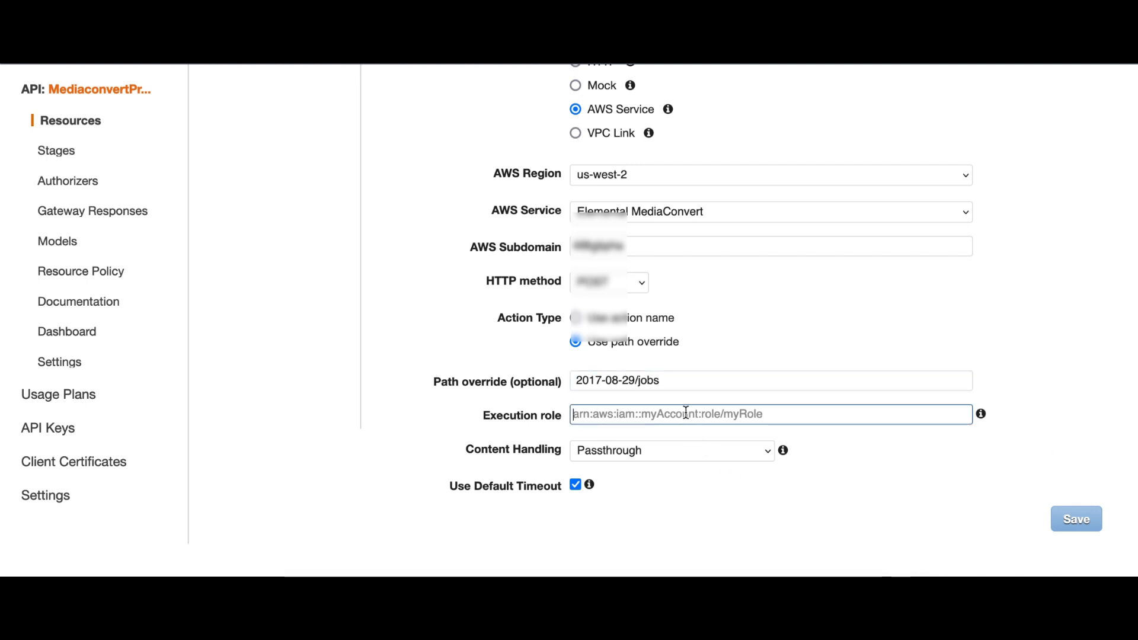
key(ctrl+v)
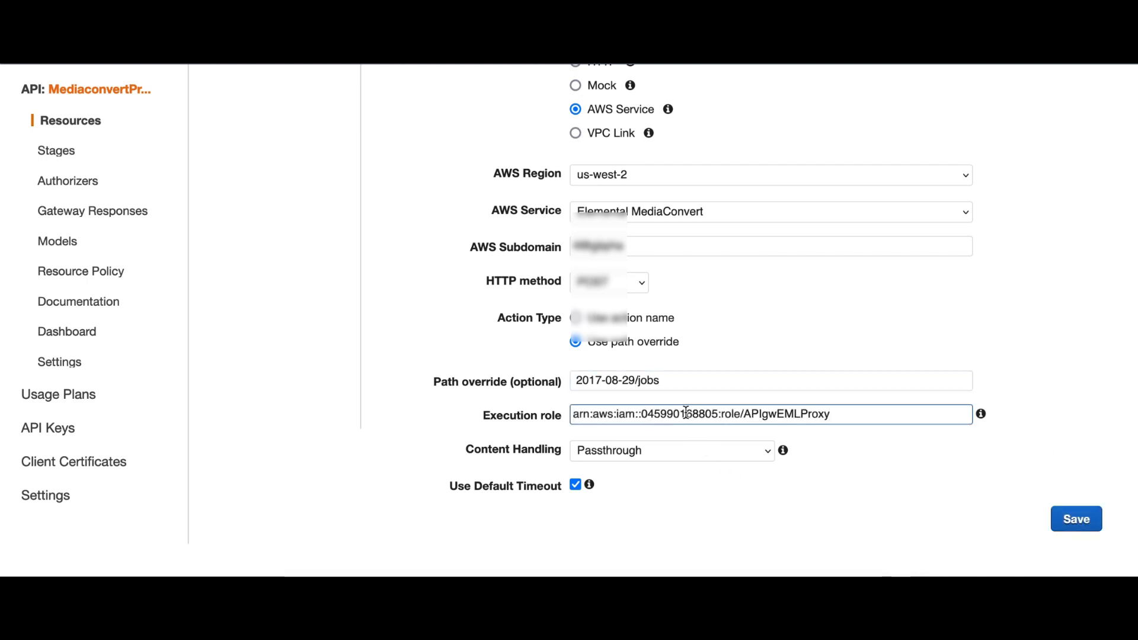
click(1085, 520)
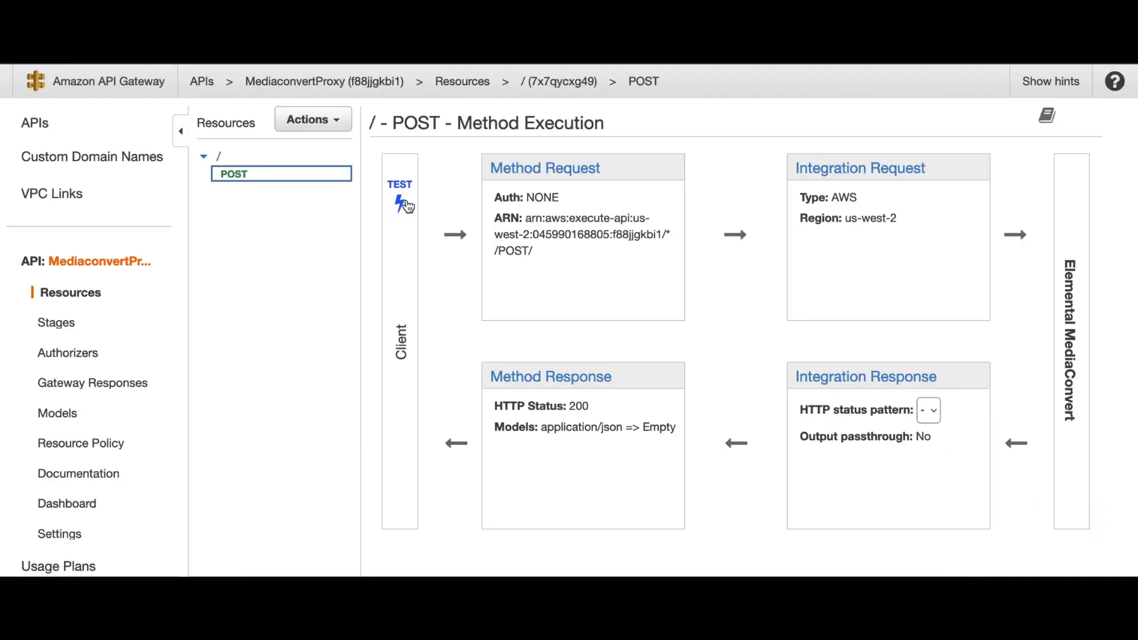
Step: Set the POST method request's authorization to AWS IAM
click(568, 171)
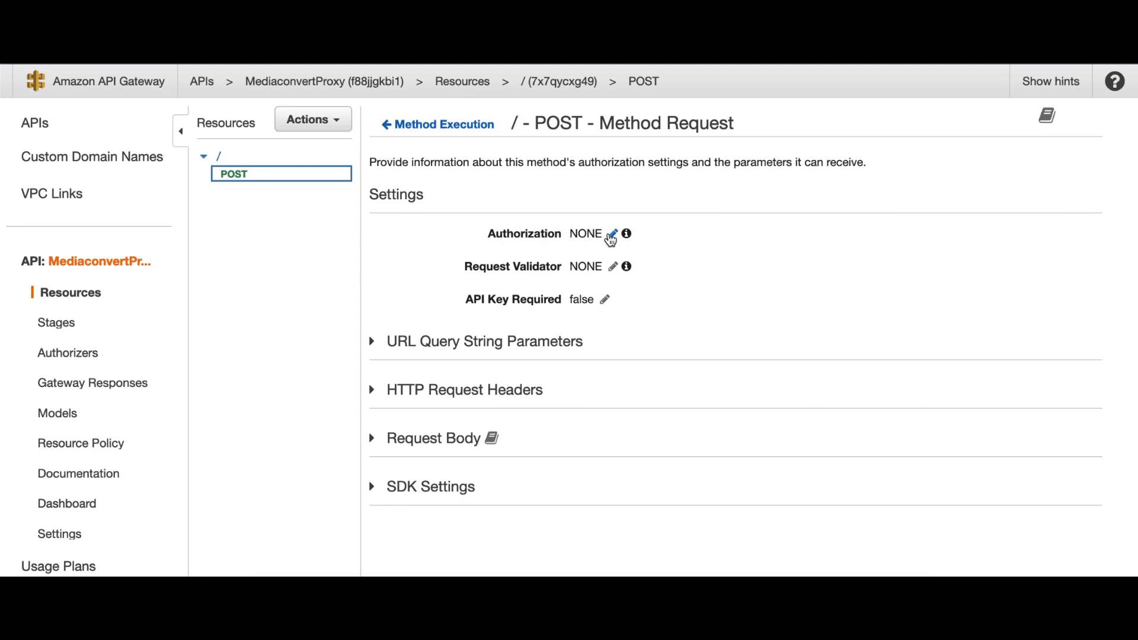
click(611, 234)
click(640, 242)
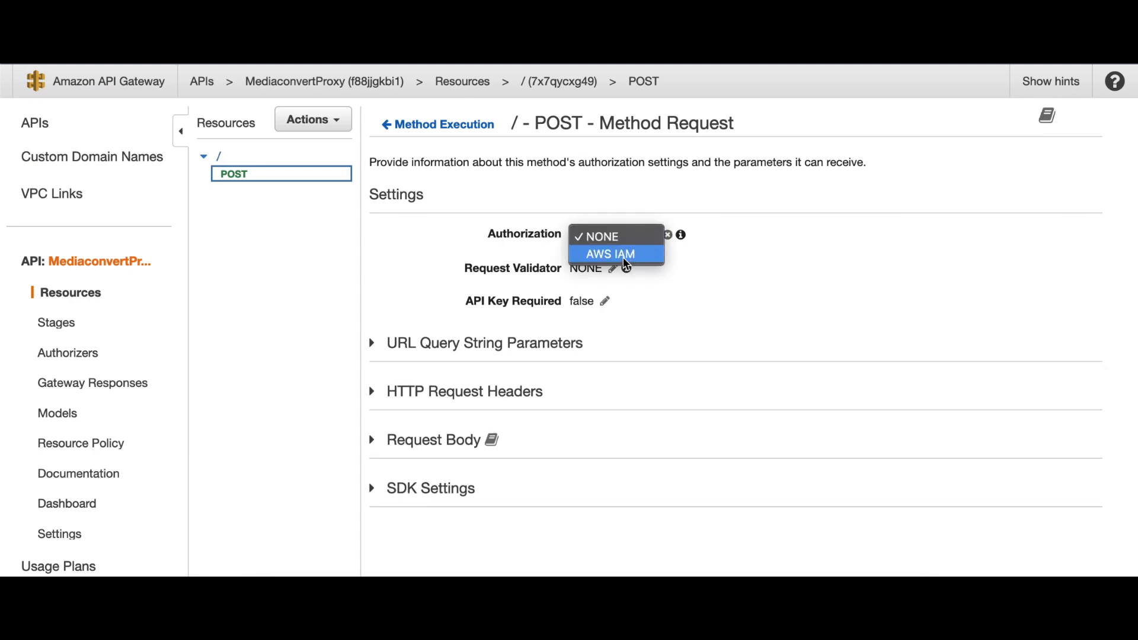
click(625, 255)
click(653, 235)
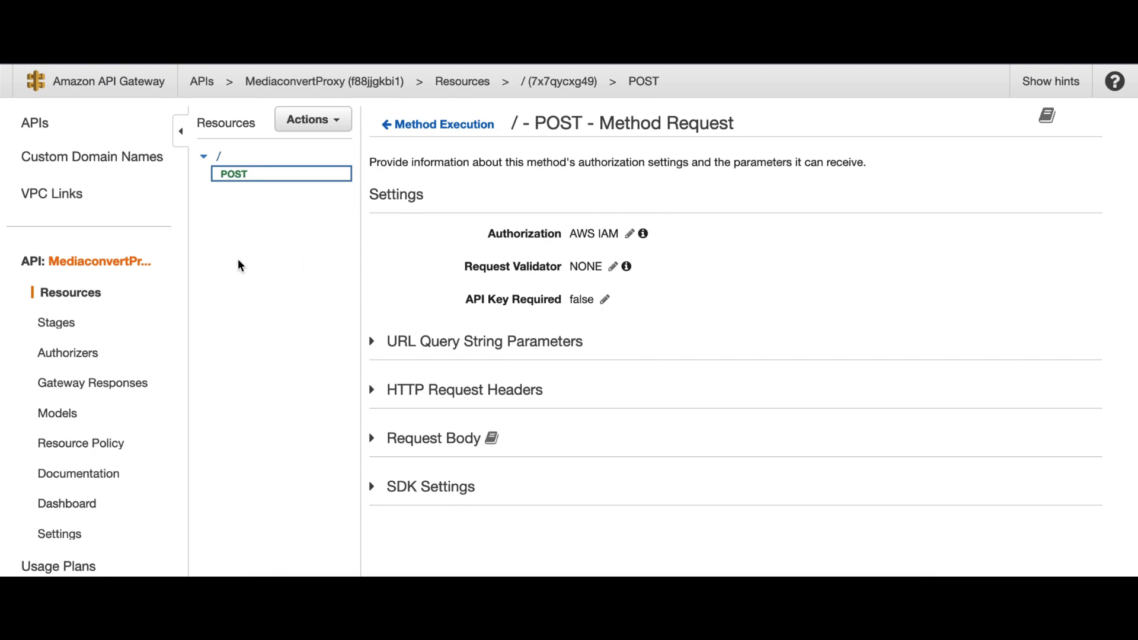
Step: Create a child resource under the root named id with the resource path {id}, and select it
click(313, 120)
click(353, 256)
click(635, 215)
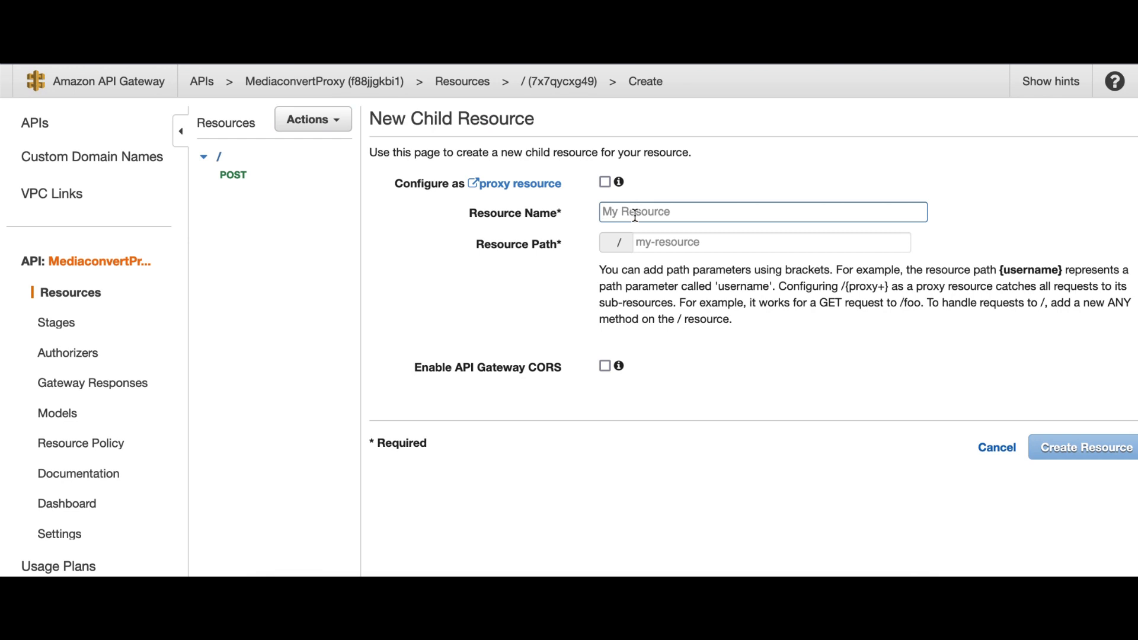
text(id)
click(667, 242)
key(Left)
key(Left)
text({)
key(Right)
key(Right)
text(})
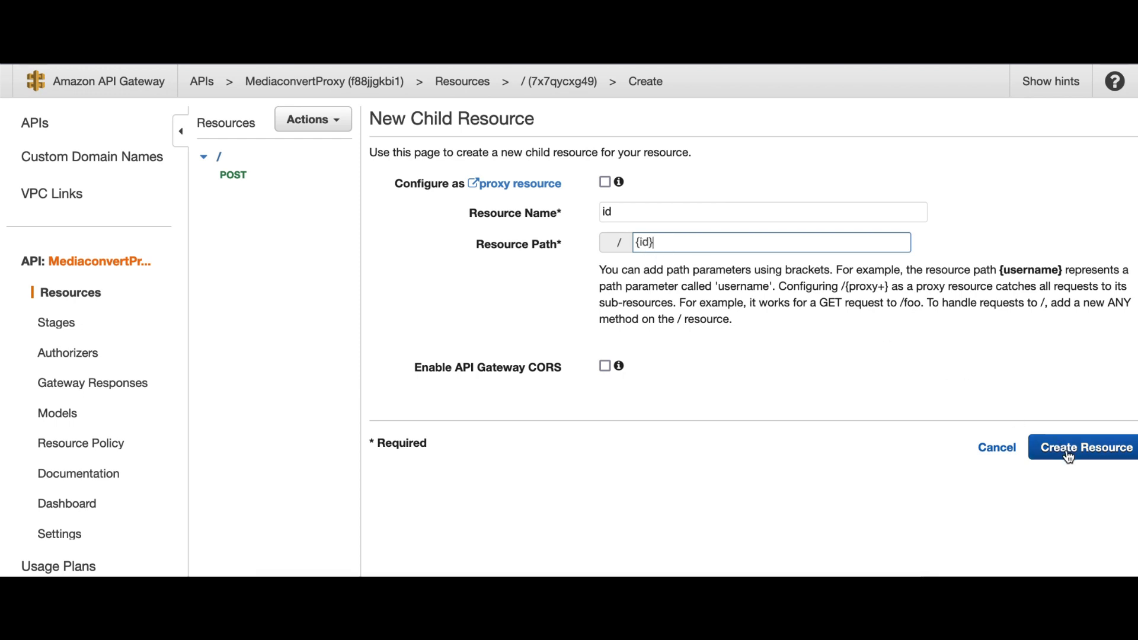
click(1096, 449)
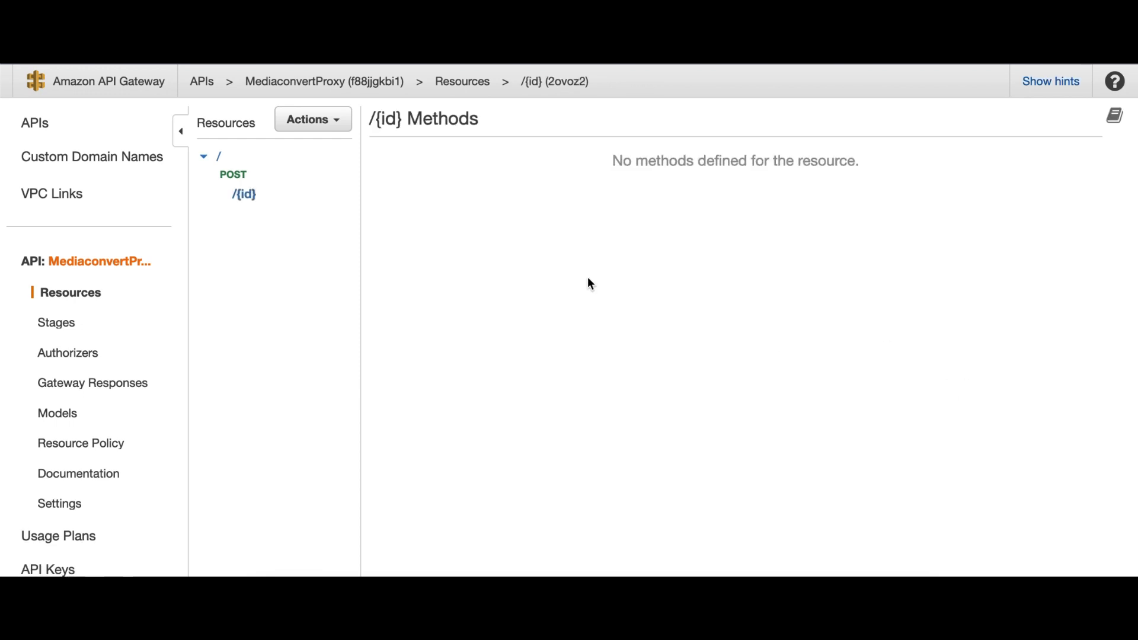
click(258, 201)
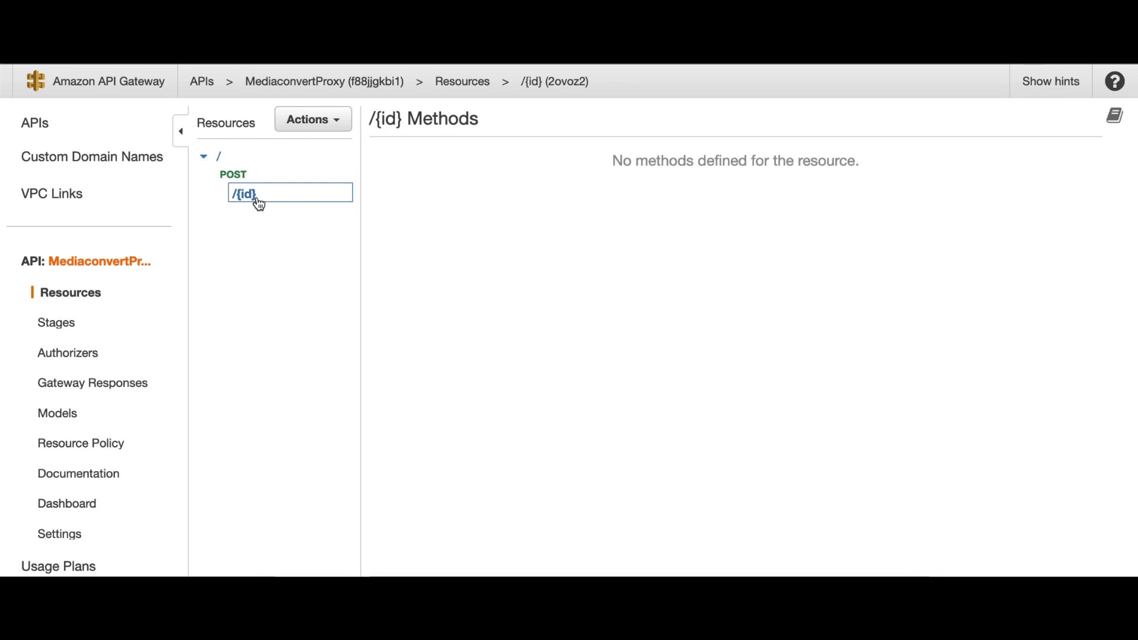
Step: Create a GET method on the /{id} resource
click(332, 122)
click(330, 165)
click(286, 213)
click(286, 213)
click(286, 215)
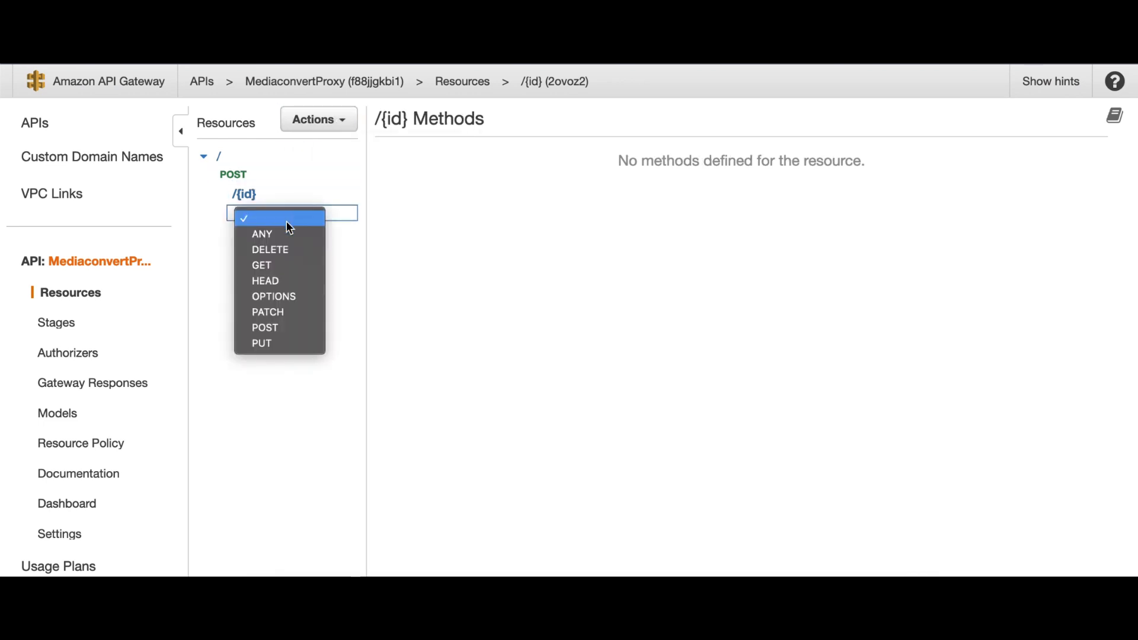
click(280, 264)
click(319, 214)
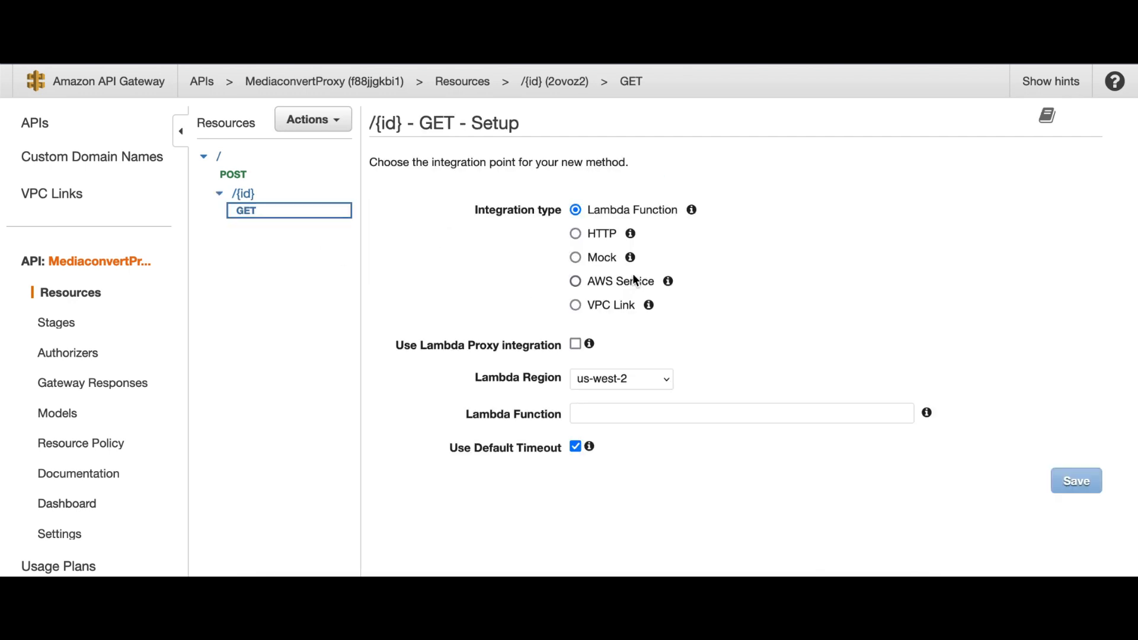
Step: Set the GET method's integration to AWS Service with region us-west-2, service Elemental MediaConvert and the account-specific MediaConvert subdomain
scroll(635, 279, down, 2)
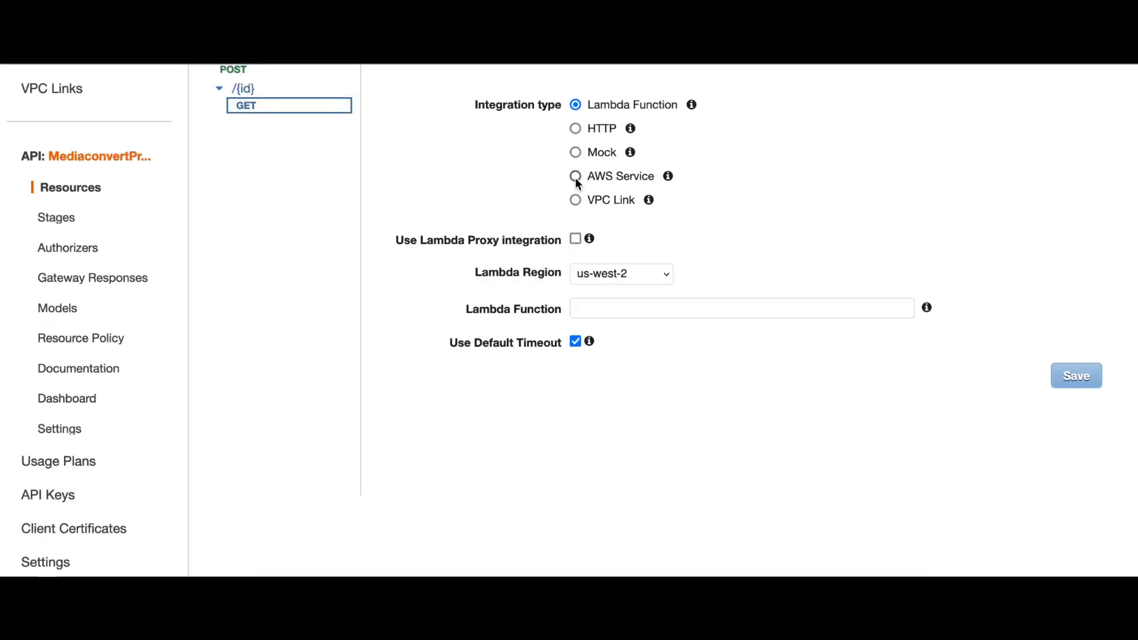
click(575, 177)
click(627, 241)
click(620, 240)
scroll(630, 332, down, 1)
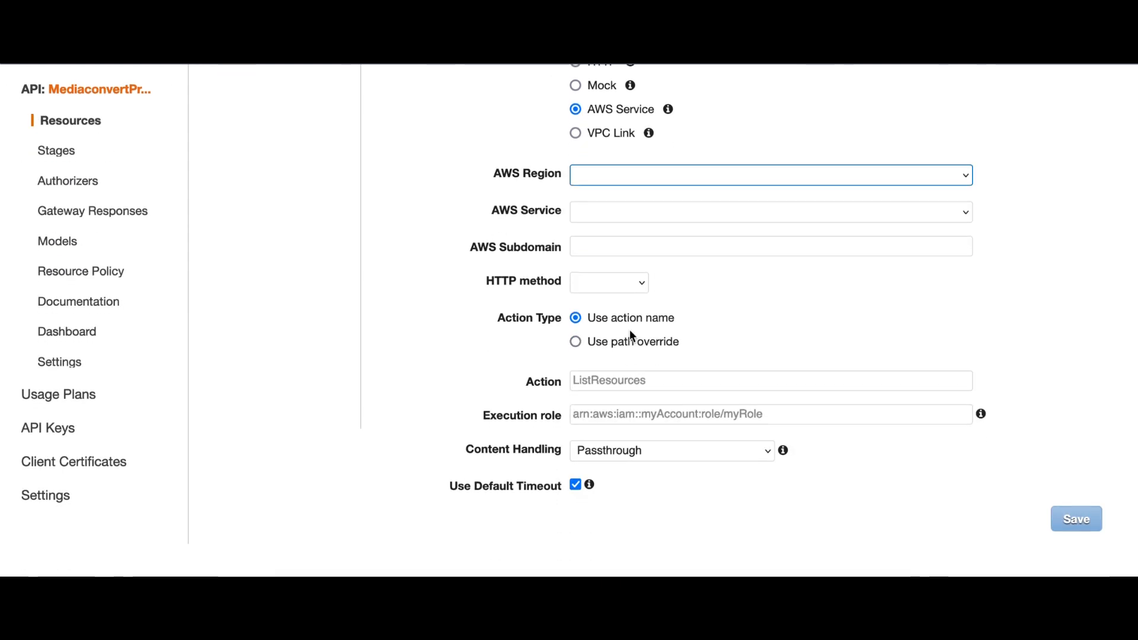
click(647, 176)
click(711, 498)
click(682, 211)
scroll(688, 468, up, 5)
click(663, 437)
Step: Set the integration's HTTP method to GET and its action type to path override with the path 2017-08-29/jobs/{id}
click(609, 282)
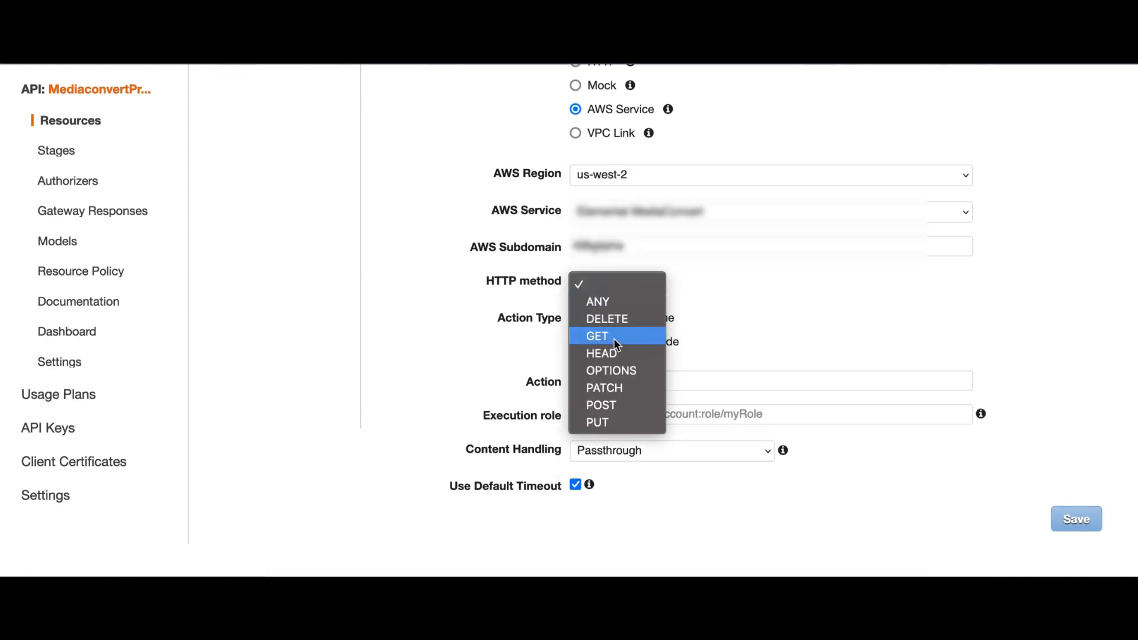
click(613, 333)
click(613, 343)
click(840, 379)
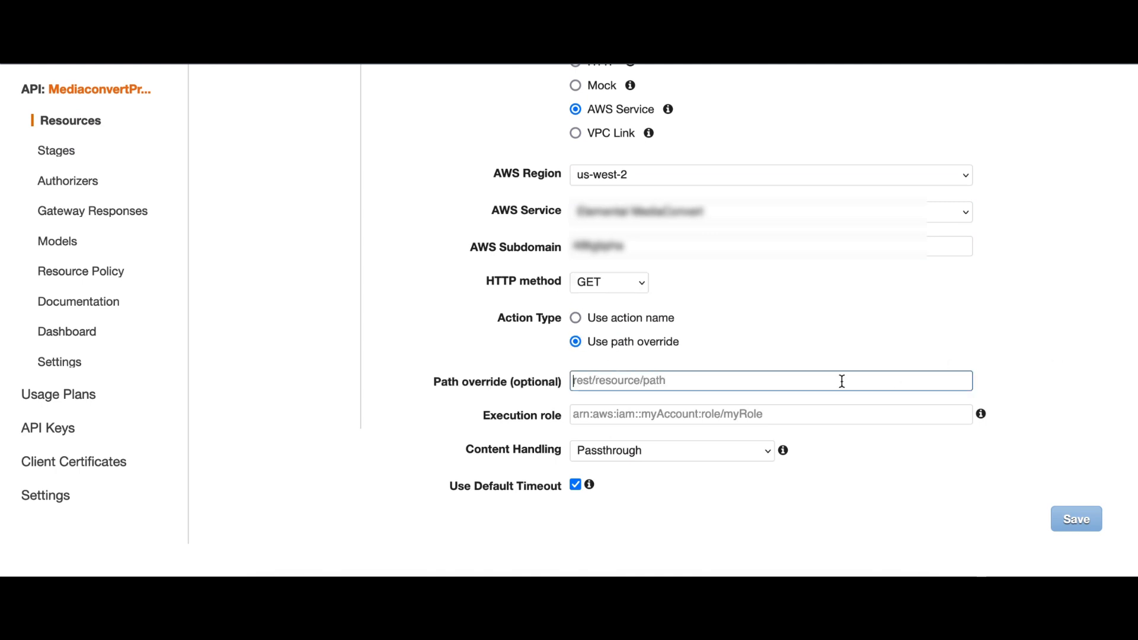
text(2017-08-29/jobs/{id})
Step: Paste the APIgwEMLProxy role's ARN as the execution role and save the GET method's integration
key(Tab)
key(ctrl+v)
key(Return)
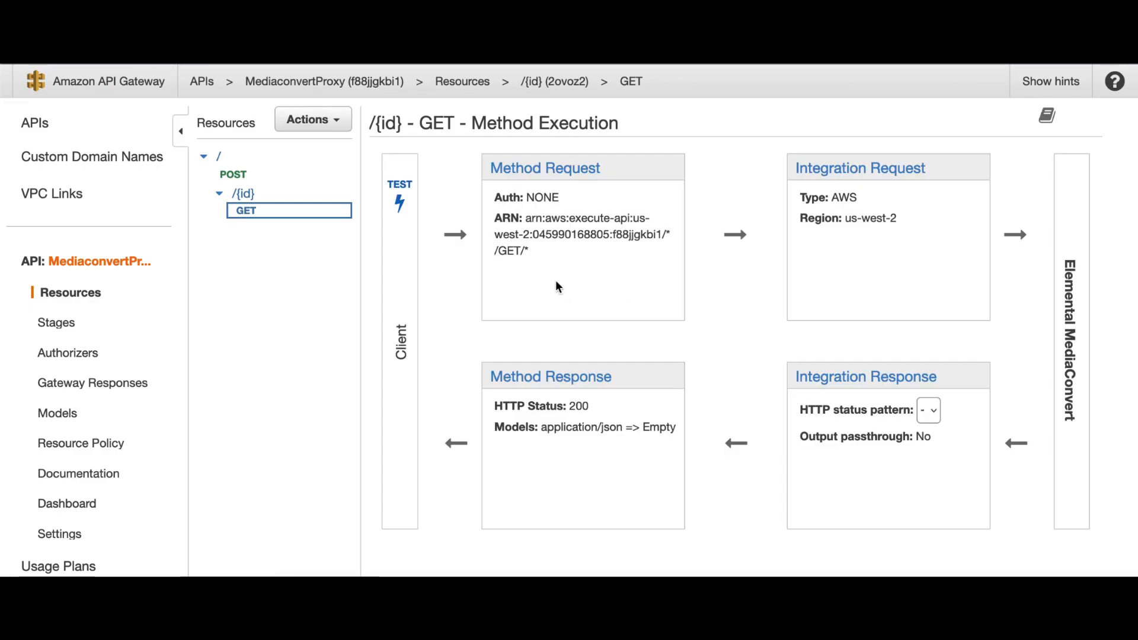
Step: Set the GET method request's authorization to AWS IAM
click(556, 167)
click(613, 234)
click(622, 250)
click(654, 234)
click(432, 124)
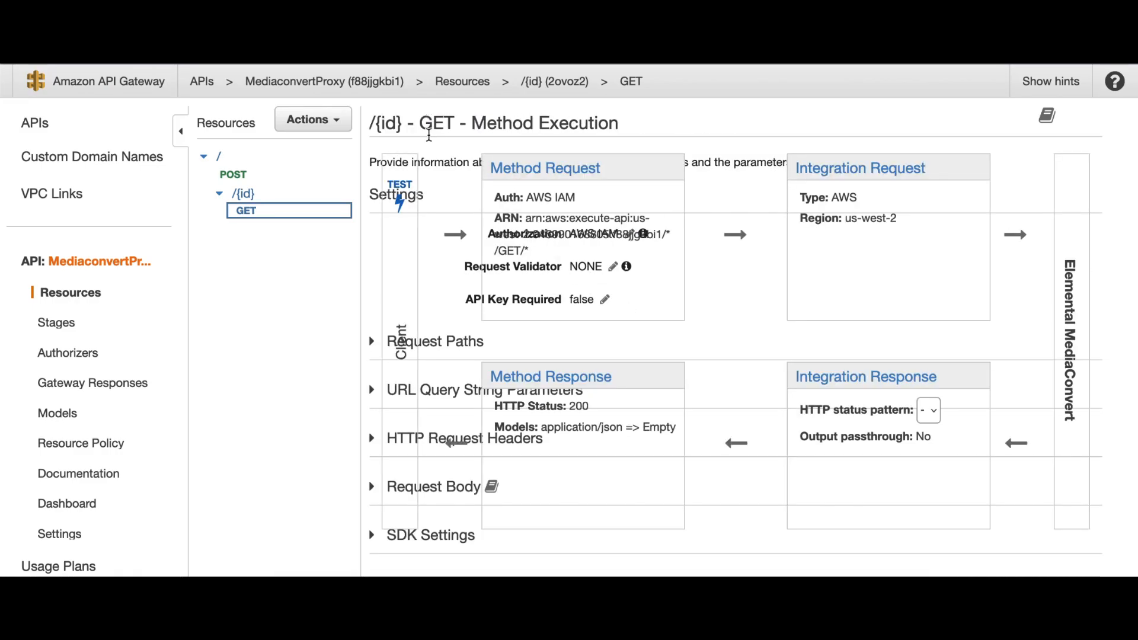
Step: Add a URL path parameter named id, mapped from method.request.path.id, to the GET method's integration request
click(896, 179)
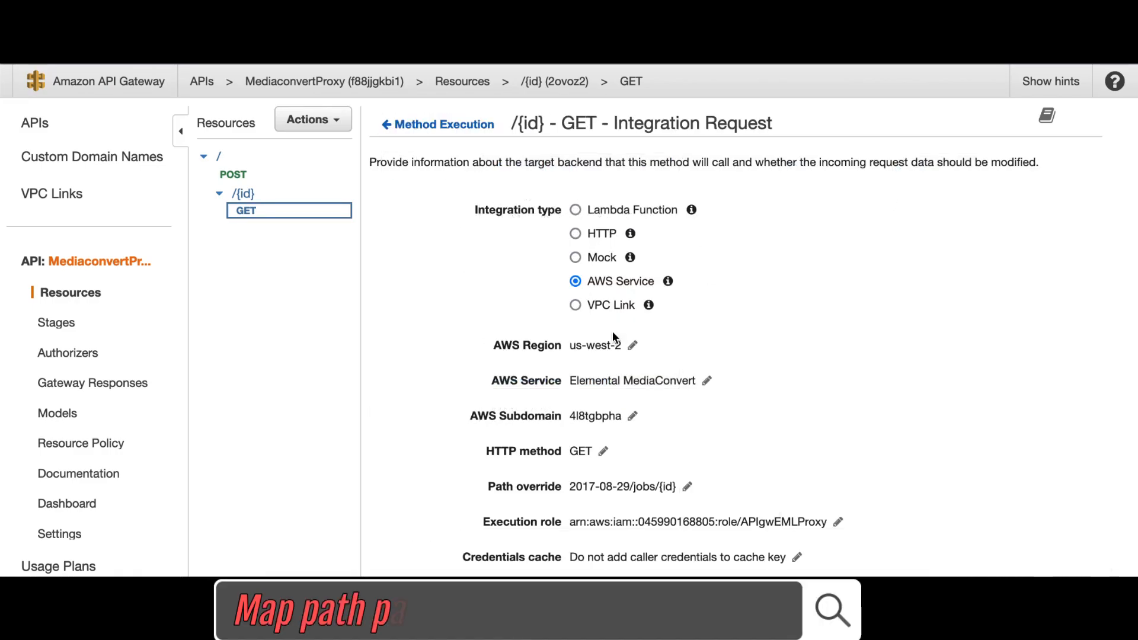
scroll(612, 330, down, 5)
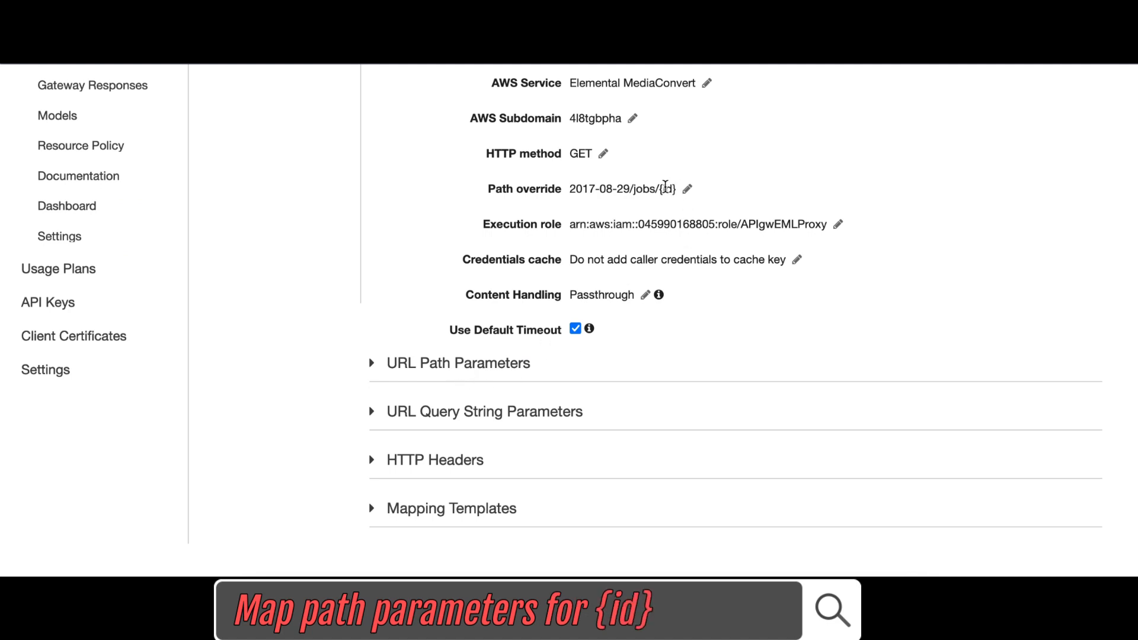
drag(658, 188, 676, 189)
click(433, 370)
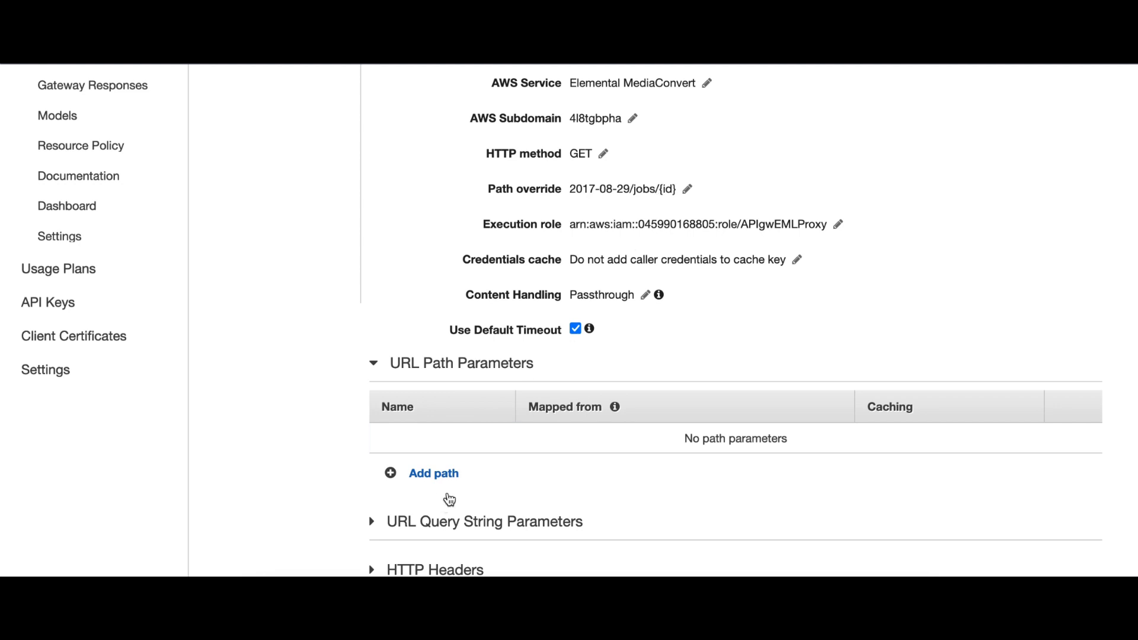
click(436, 475)
text(id)
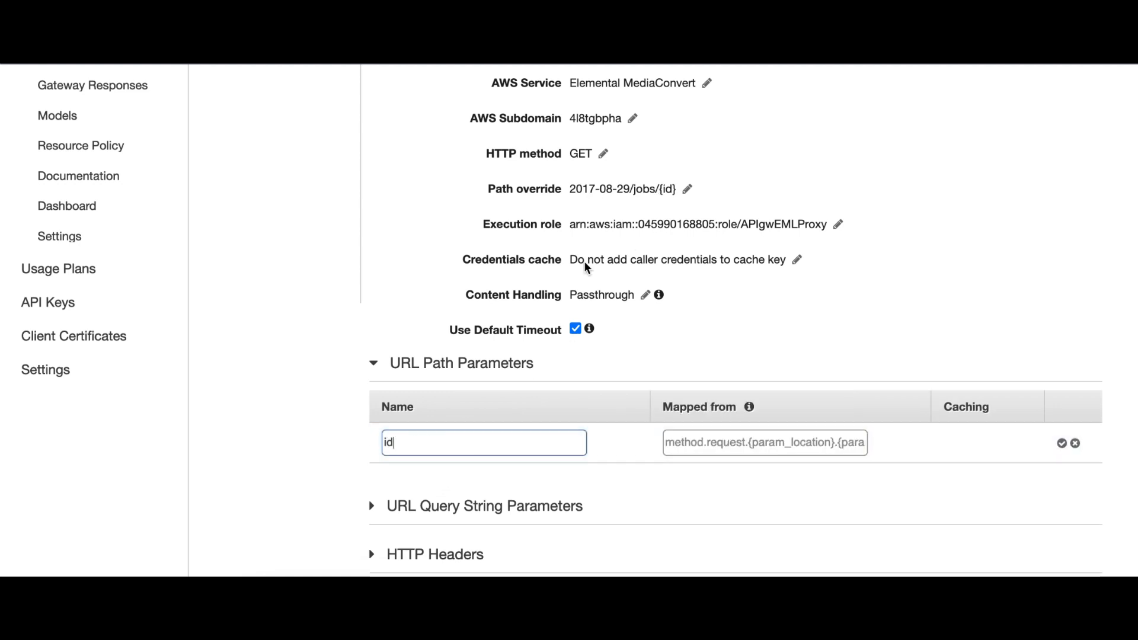
key(Tab)
text(method.request.path.id)
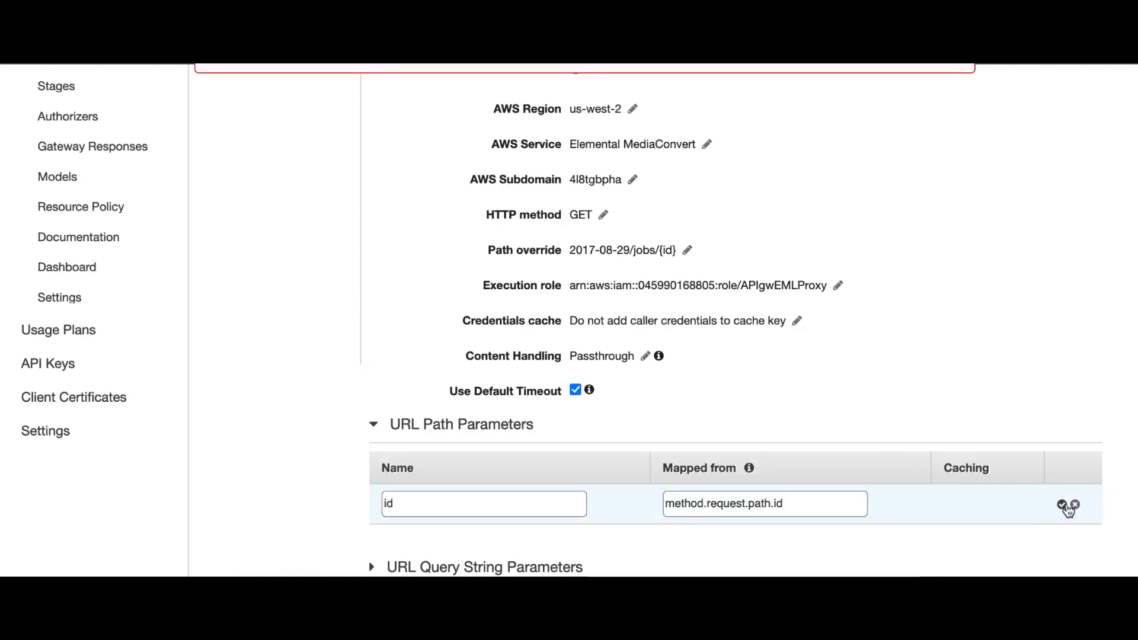
click(1063, 506)
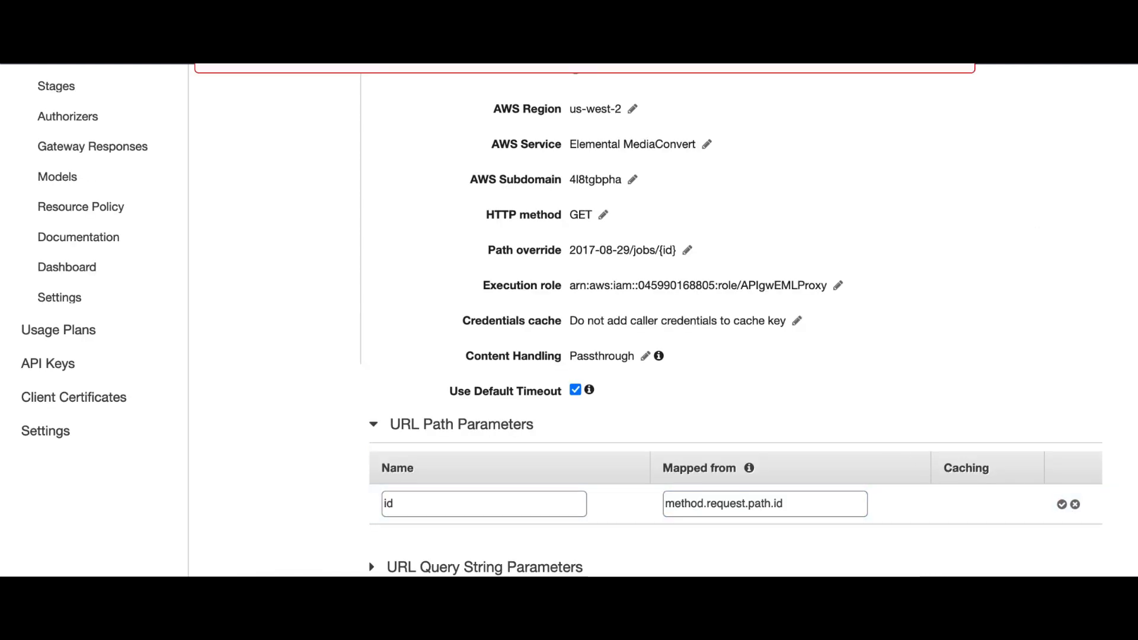
Step: Deploy the API to a new stage named internal
scroll(646, 483, up, 4)
scroll(656, 466, down, 3)
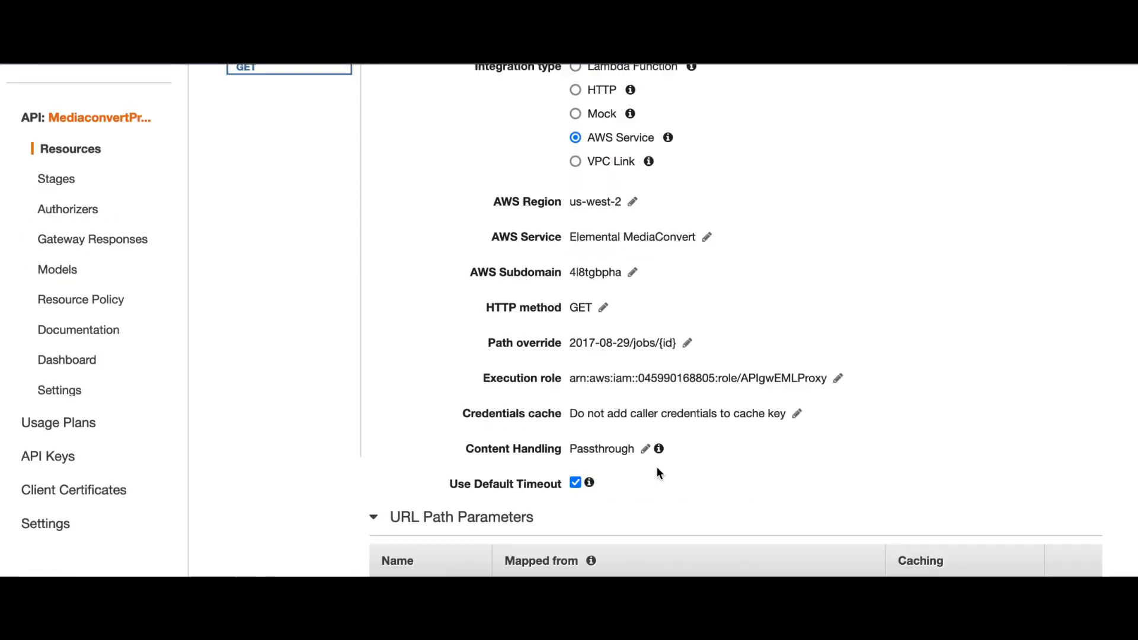
scroll(656, 467, up, 3)
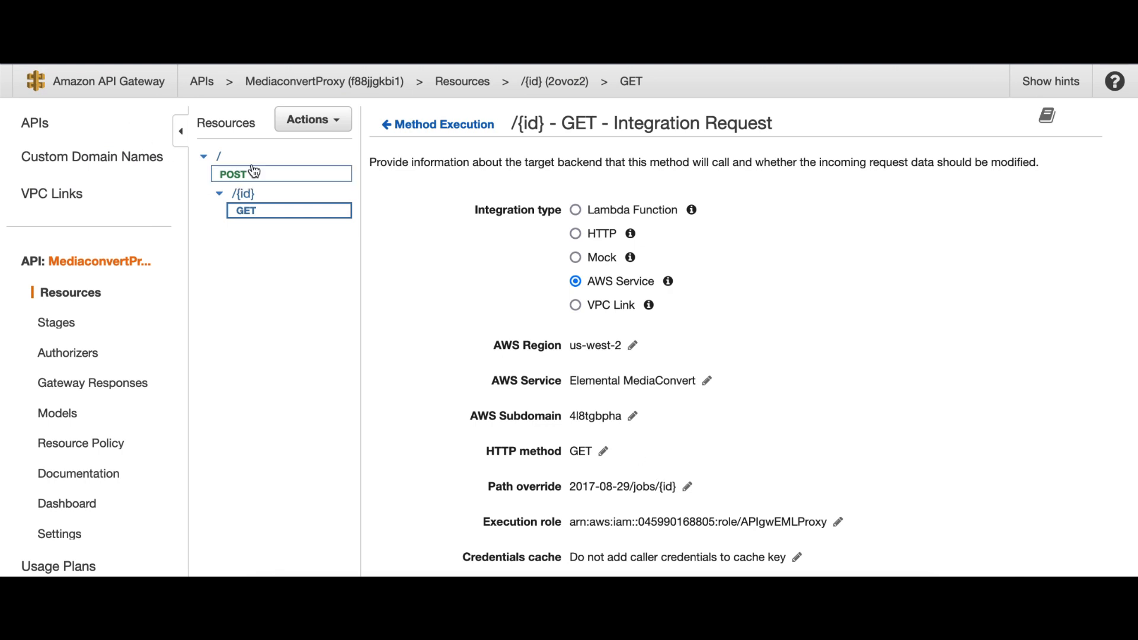
click(314, 121)
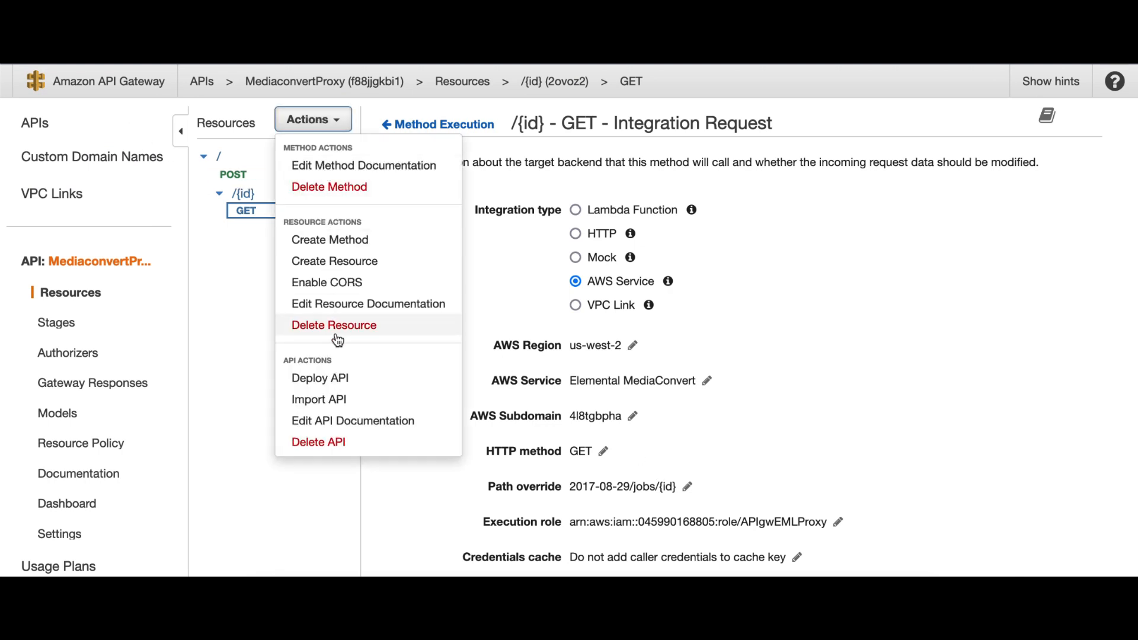
click(320, 378)
click(616, 170)
click(635, 187)
text(internal)
key(Return)
Step: Copy the internal stage's invoke URL and paste it over the ApiEndpoint placeholder in the state machine's Initiate Transcoding state
drag(759, 187, 636, 185)
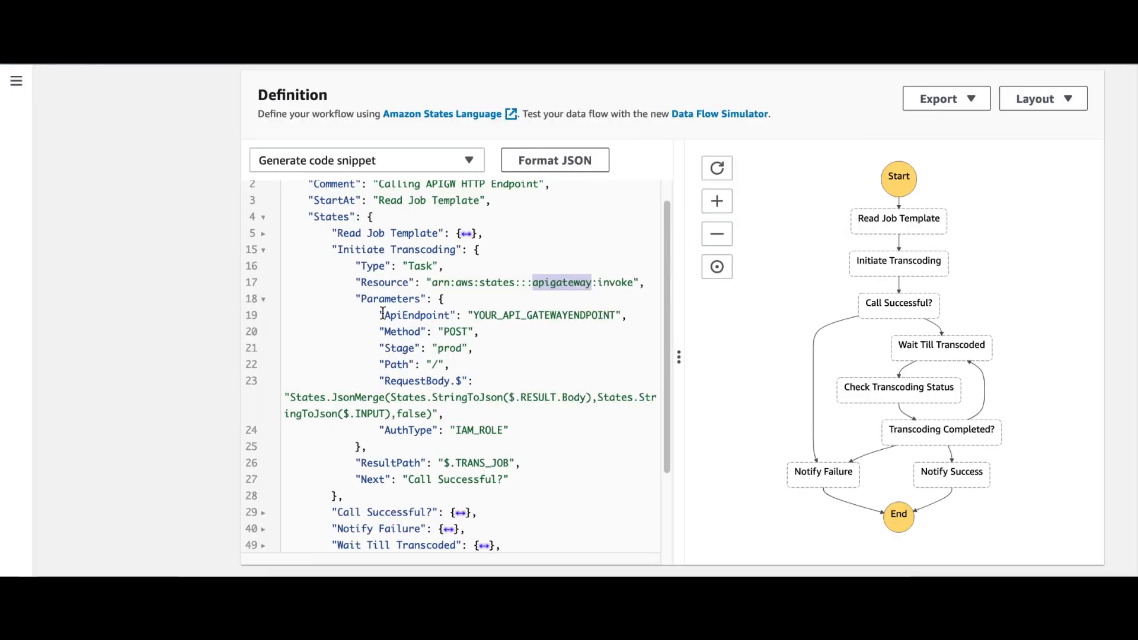
scroll(446, 305, down, 1)
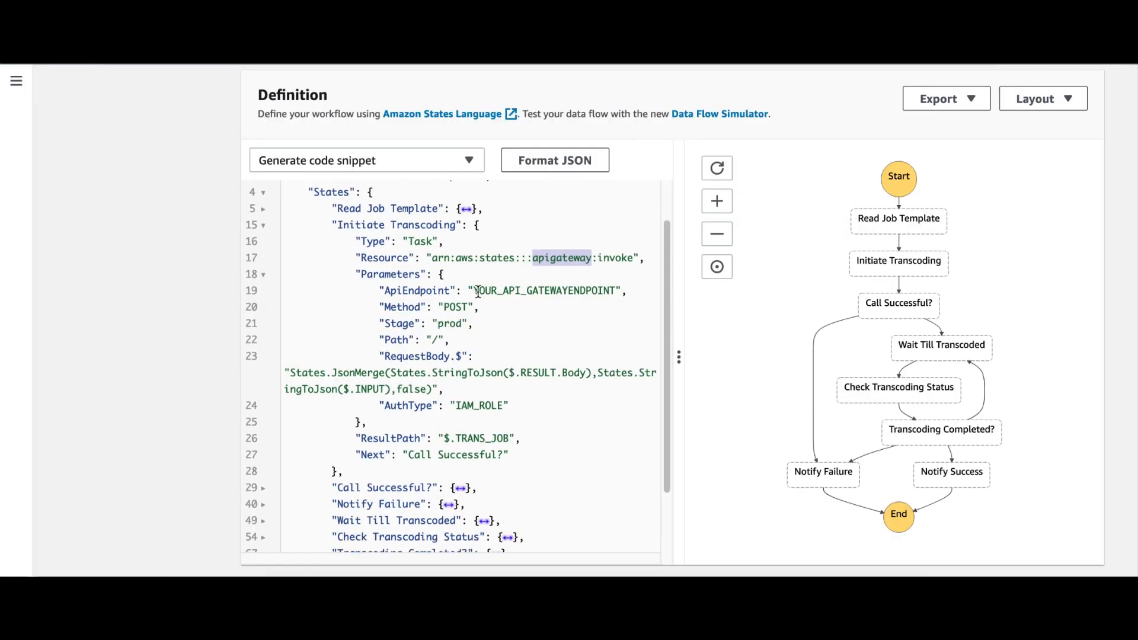
click(478, 292)
shift+click(619, 288)
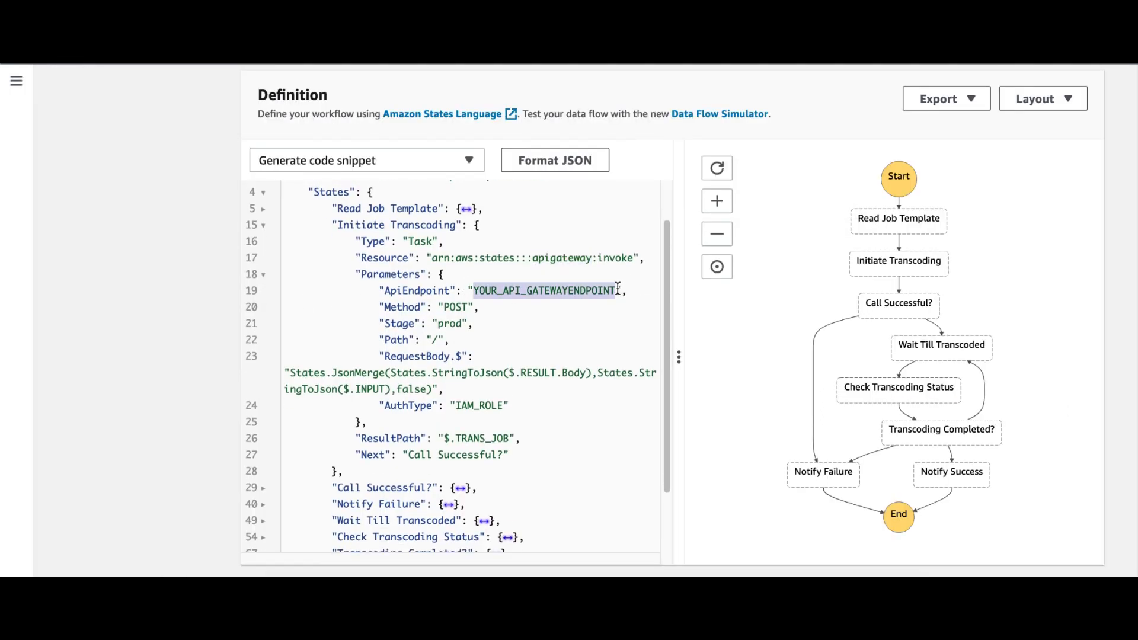
key(ctrl+v)
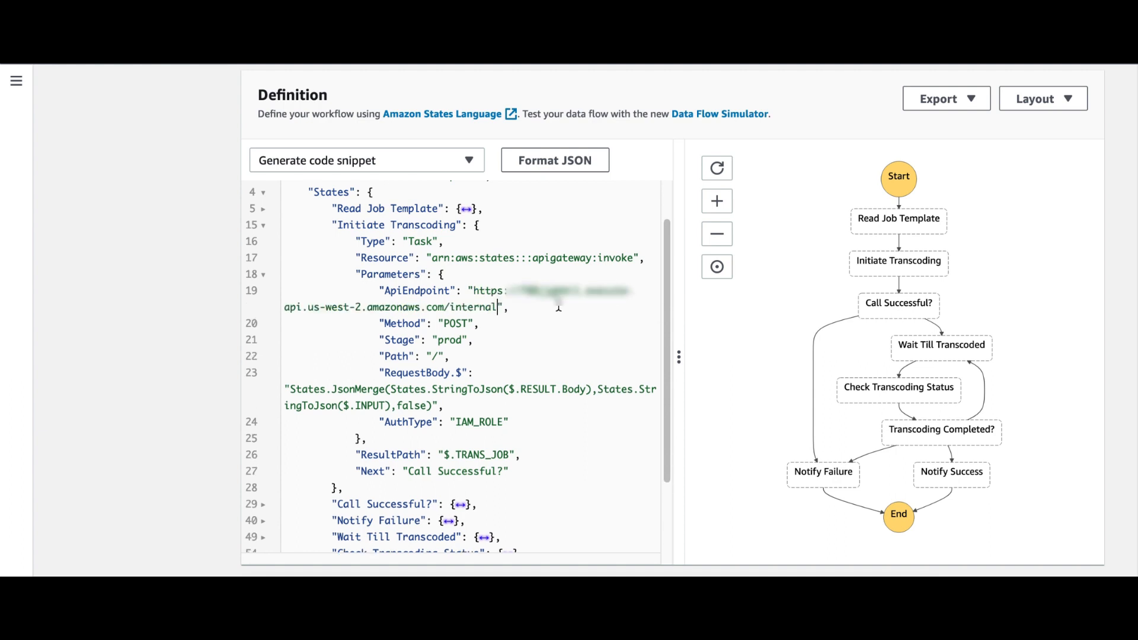
double_click(415, 291)
click(521, 290)
key(BackSpace)
key(BackSpace)
key(BackSpace)
key(BackSpace)
key(BackSpace)
key(BackSpace)
key(BackSpace)
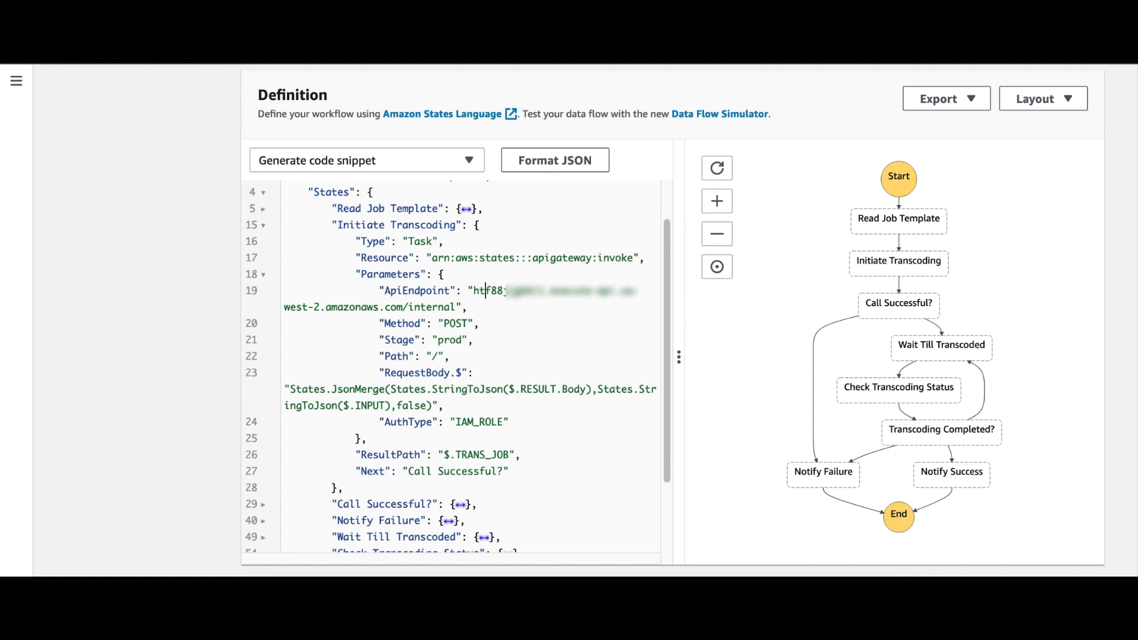
key(BackSpace)
Step: Remove the trailing /internal from the Initiate Transcoding ApiEndpoint and set that state's Stage to internal
key(Right)
key(Right)
key(Right)
key(Right)
key(Right)
key(Right)
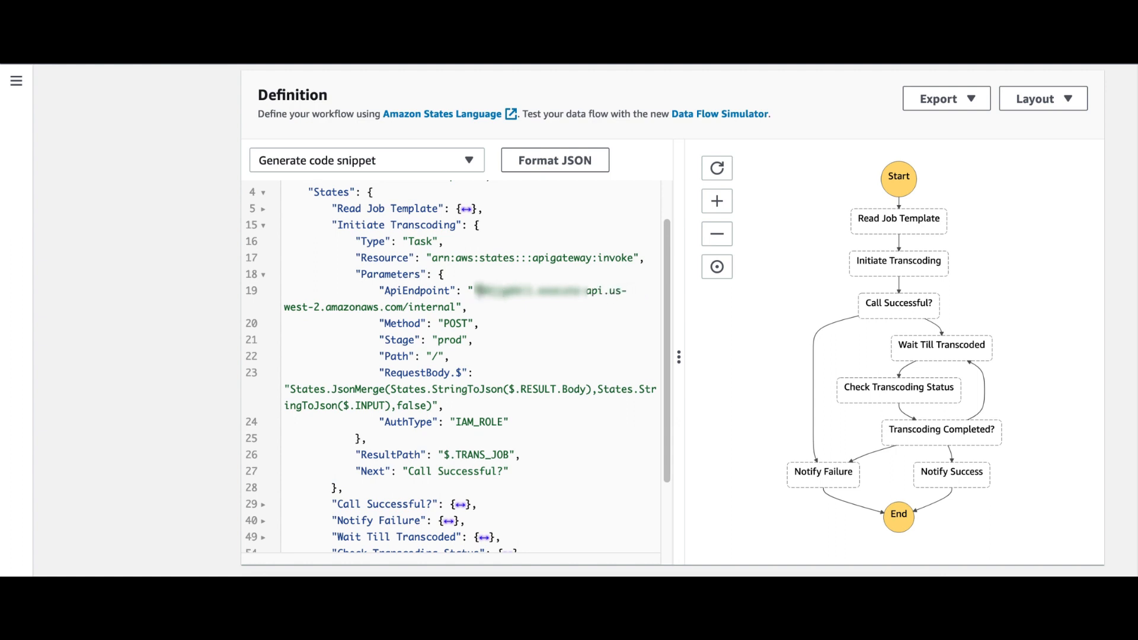
key(Down)
key(Left)
key(Left)
key(shift+Left)
key(shift+Left)
key(shift+Left)
key(shift+Left)
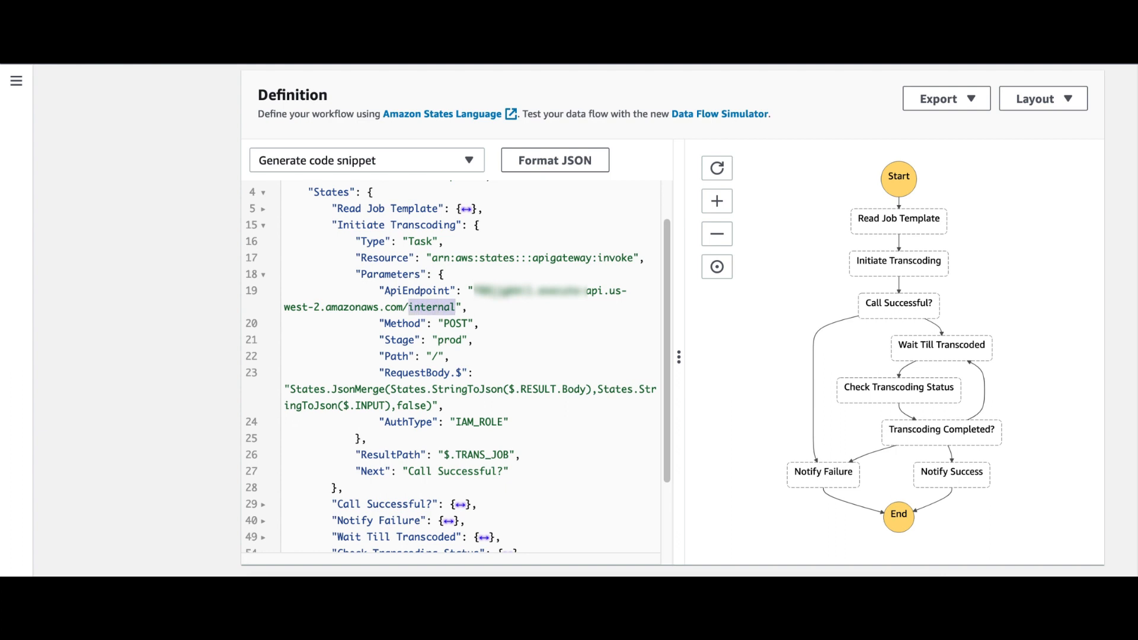
key(BackSpace)
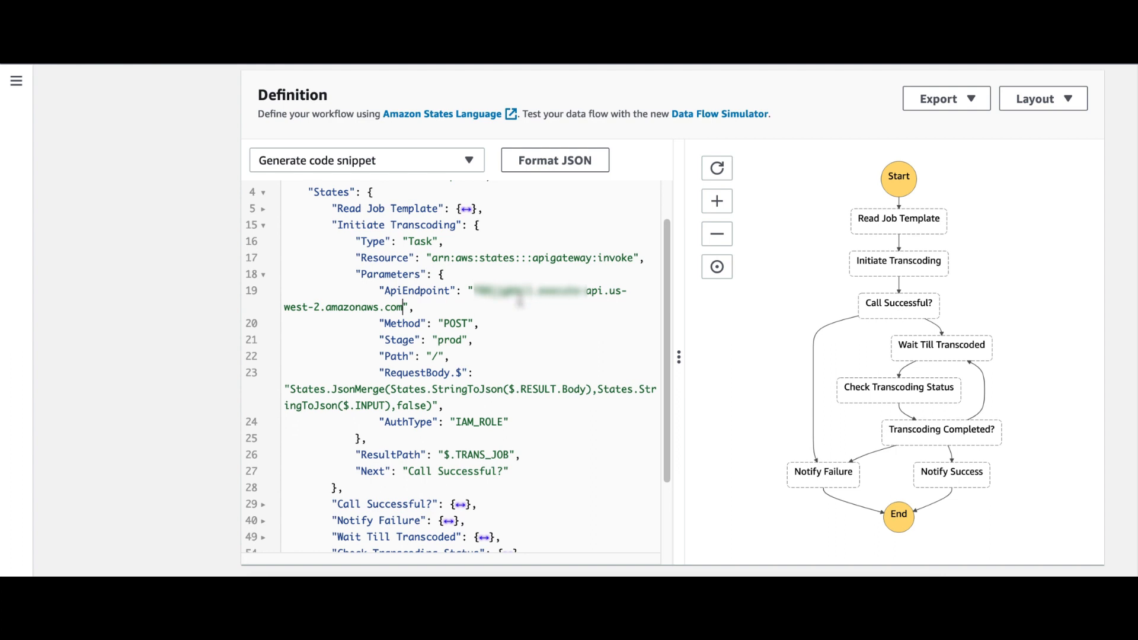
double_click(457, 339)
text(internal)
Step: Review the RequestBody expression and the ResultPath of the Initiate Transcoding state
scroll(472, 391, down, 3)
double_click(433, 293)
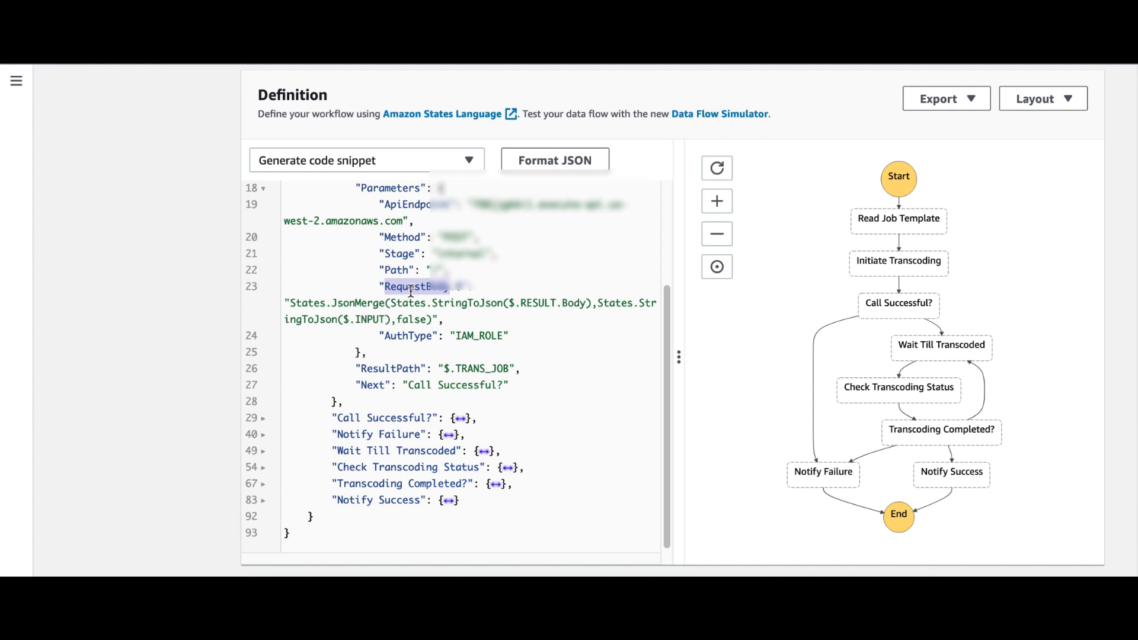
double_click(466, 369)
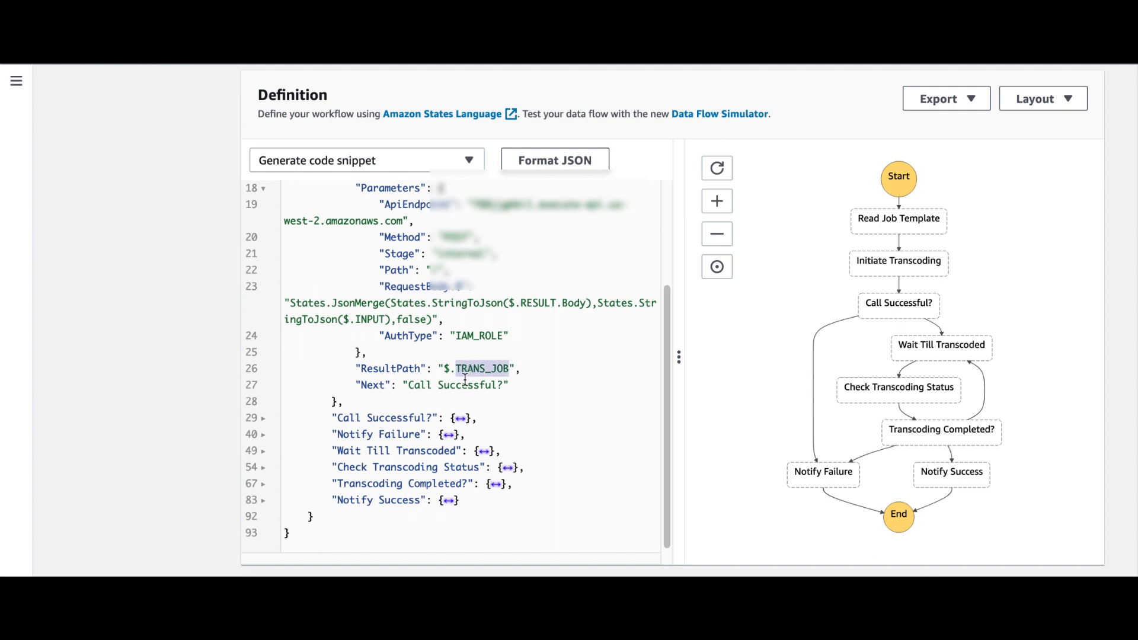
Step: Examine the Call Successful? choice rules and the wait time of the Wait Till Transcoded state, collapsing each block once read
scroll(324, 348, up, 3)
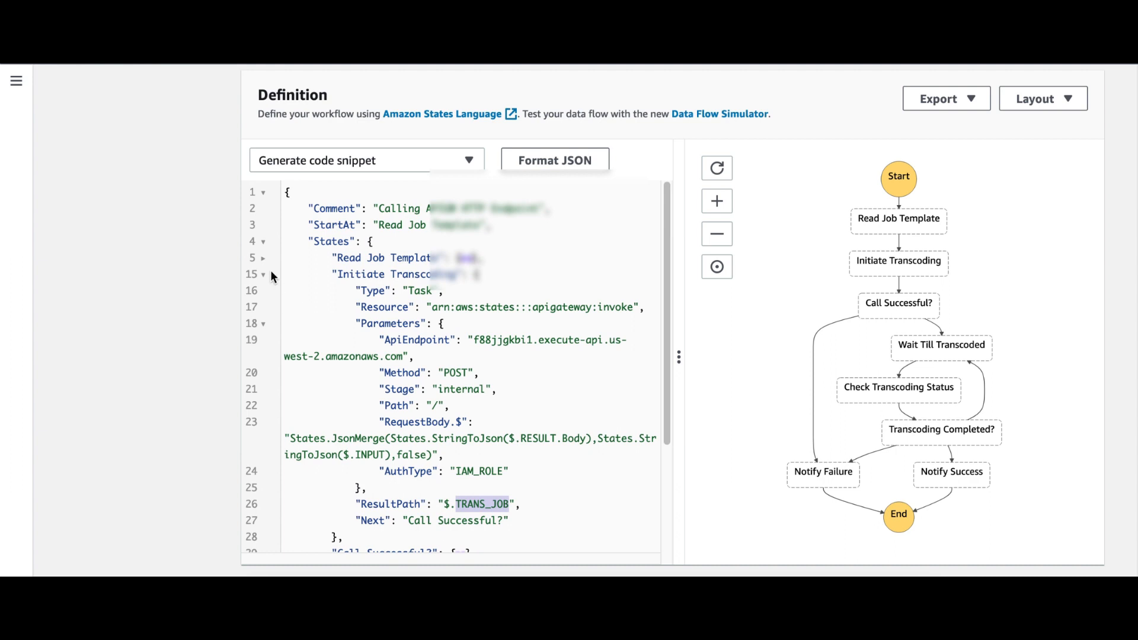
click(271, 272)
click(264, 291)
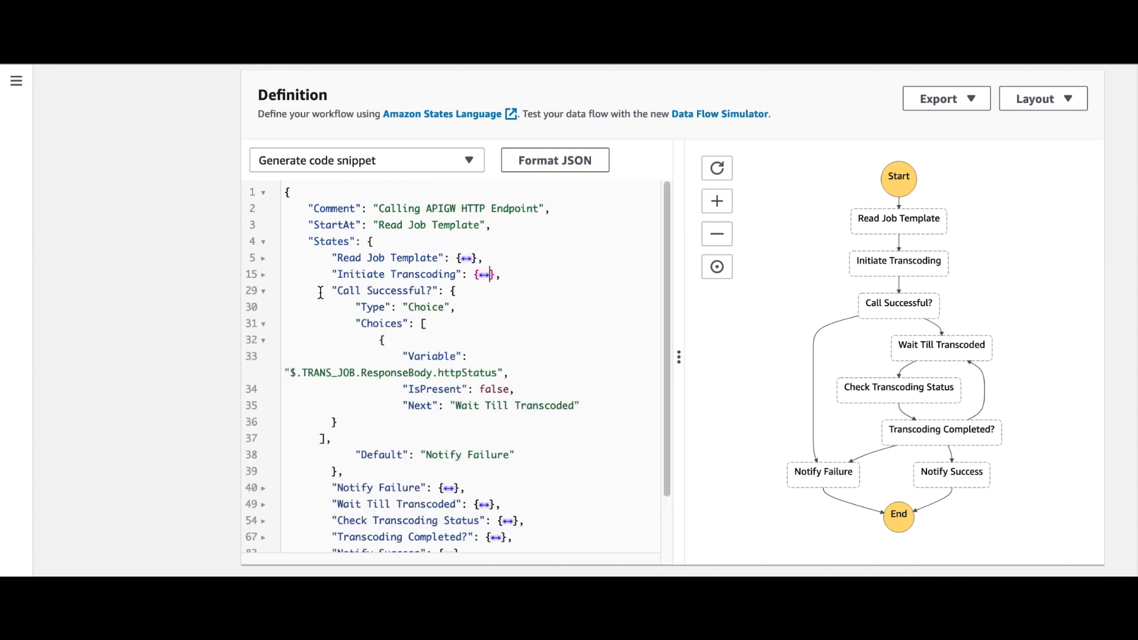
scroll(368, 299, down, 2)
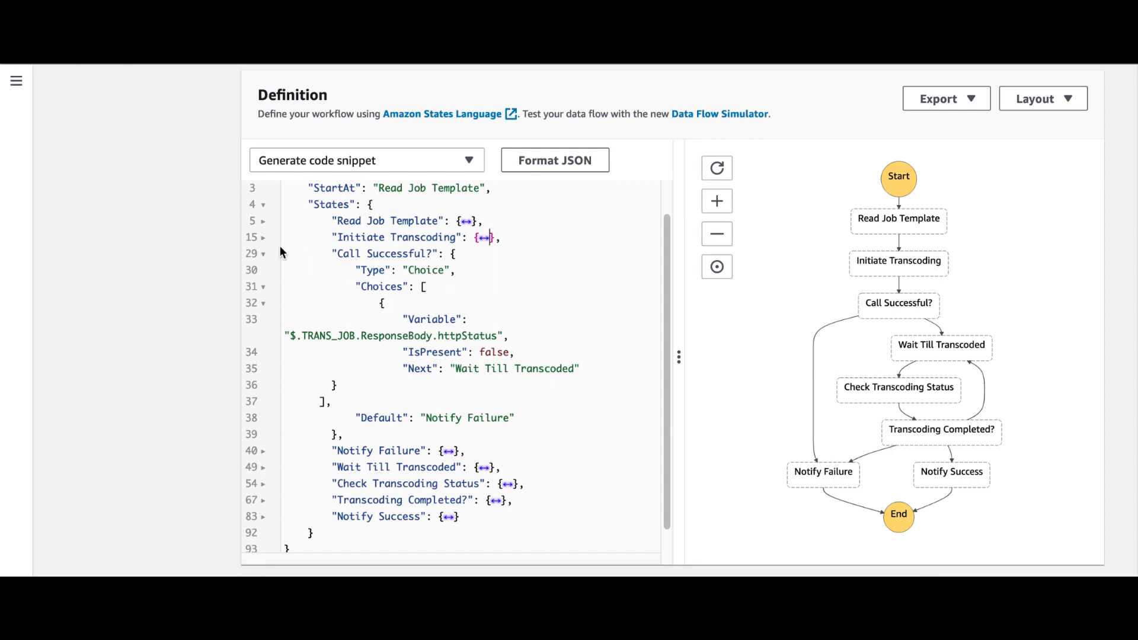
click(263, 255)
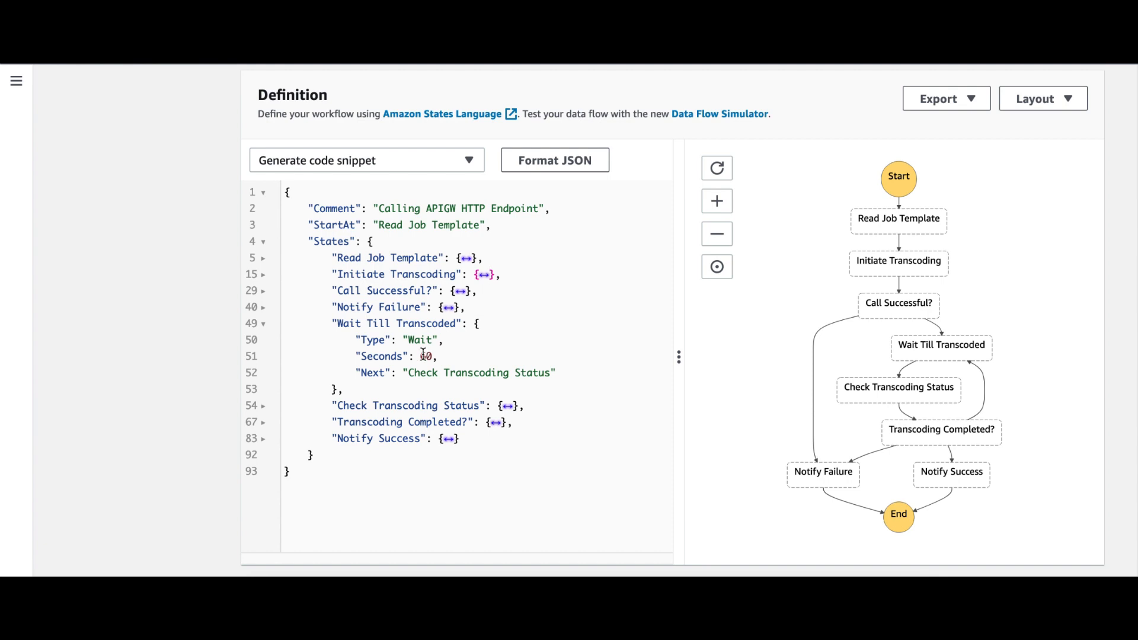
drag(420, 357, 433, 355)
click(262, 324)
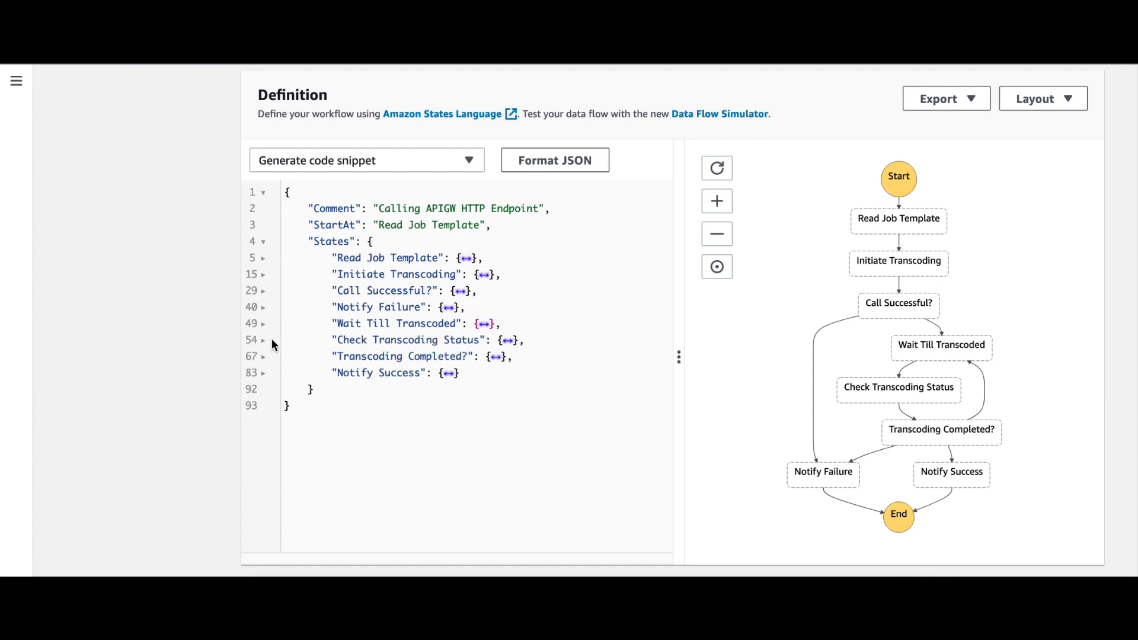
Step: In the Check Transcoding Status state, replace the ApiEndpoint placeholder with the API's host name and set Stage to internal, then check the path format
click(262, 339)
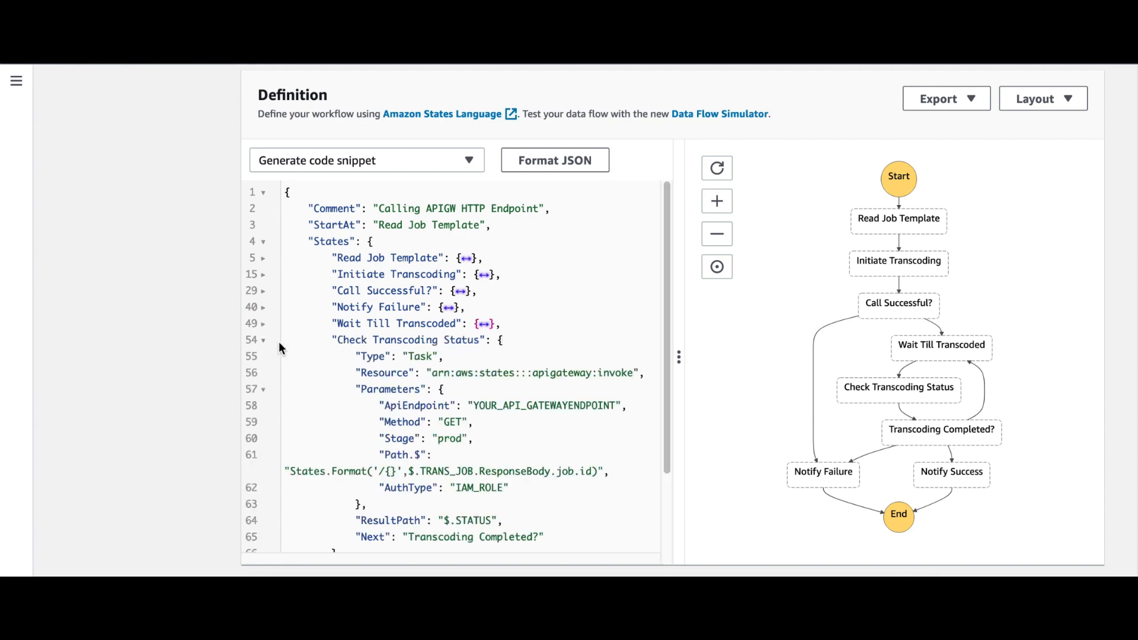
double_click(420, 356)
scroll(507, 382, down, 1)
drag(474, 379, 613, 377)
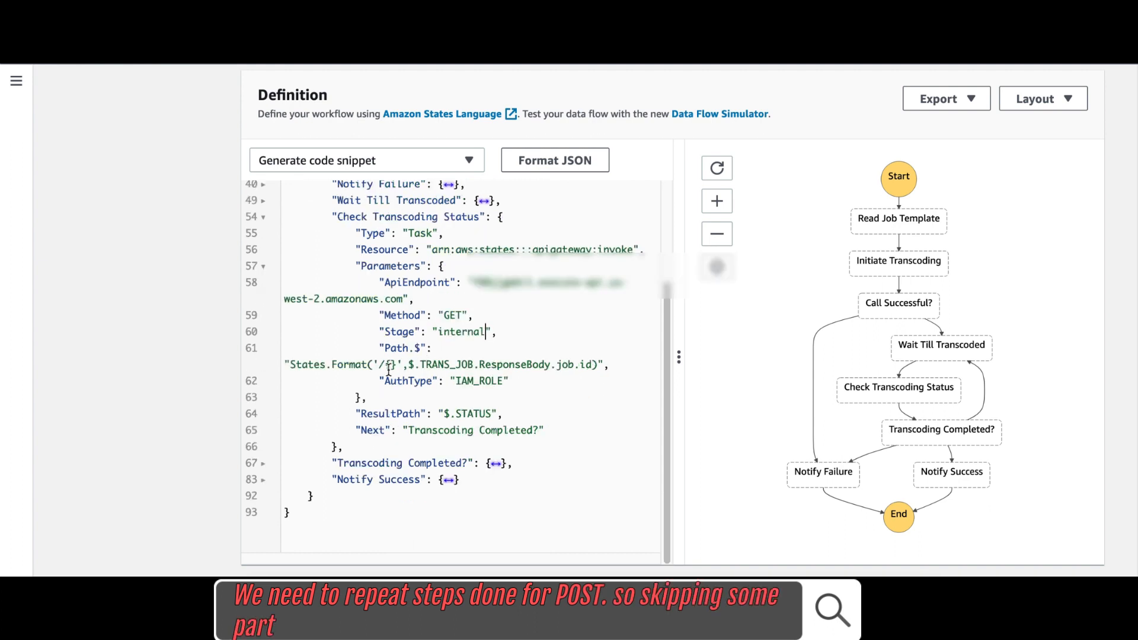
drag(380, 365, 397, 372)
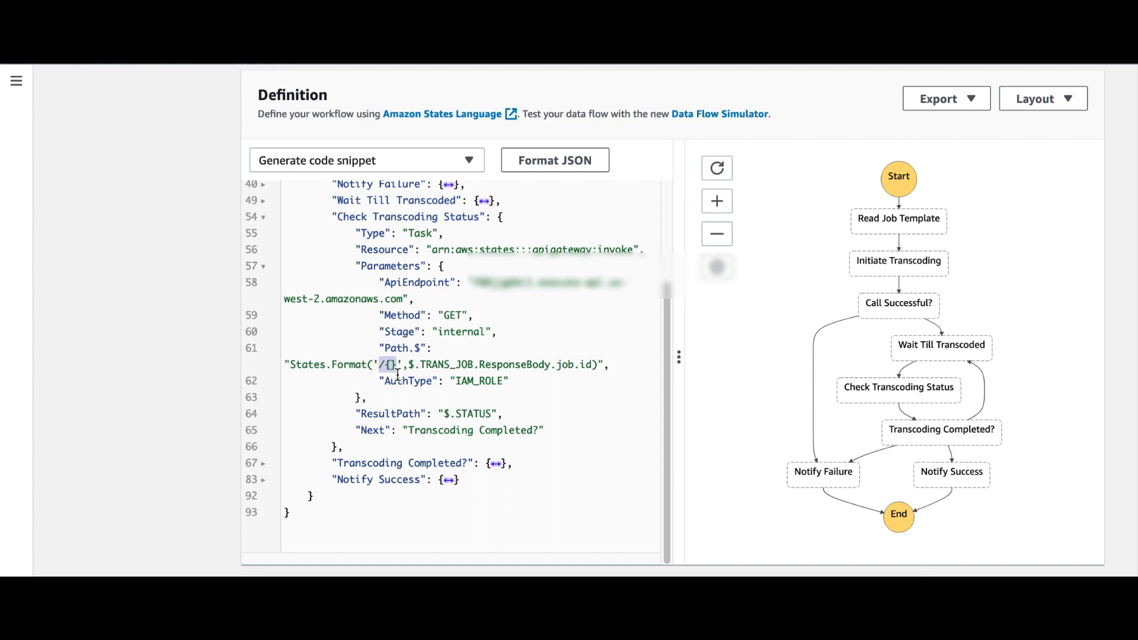
Step: Examine the States.Format path expression and the ResultPath of the Check Transcoding Status state
double_click(300, 364)
double_click(344, 364)
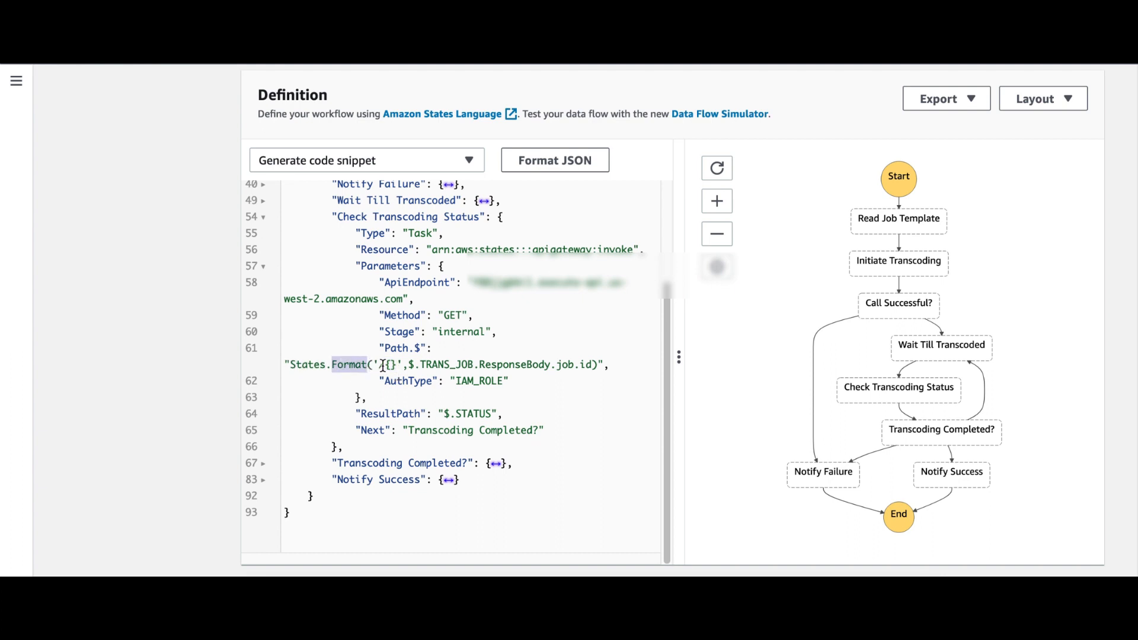
drag(379, 365, 396, 365)
click(484, 364)
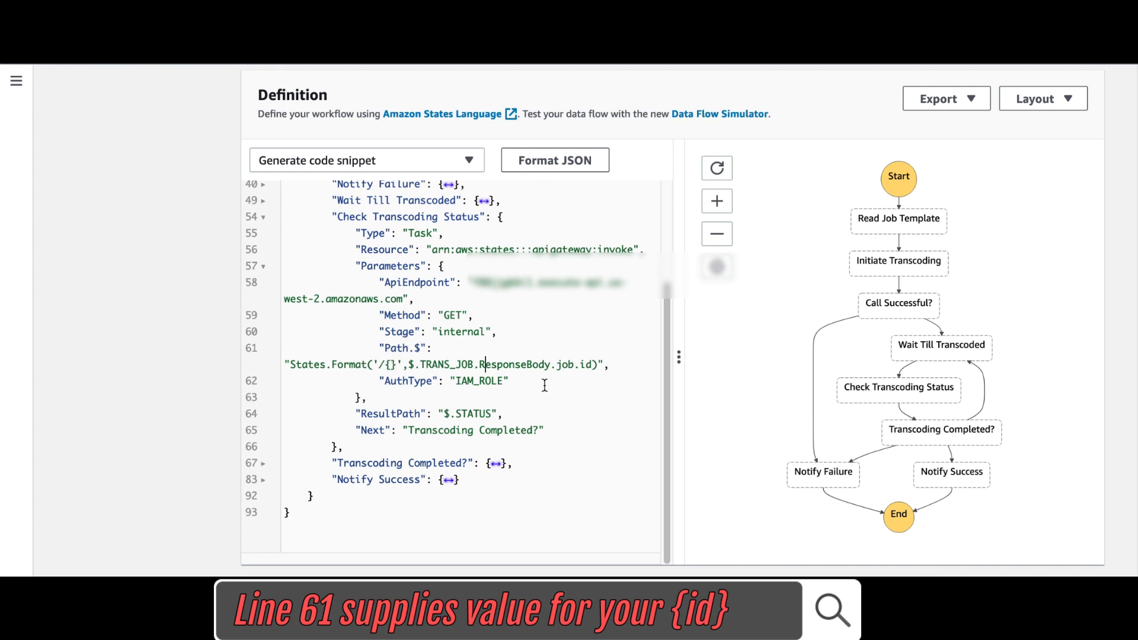
scroll(472, 384, down, 2)
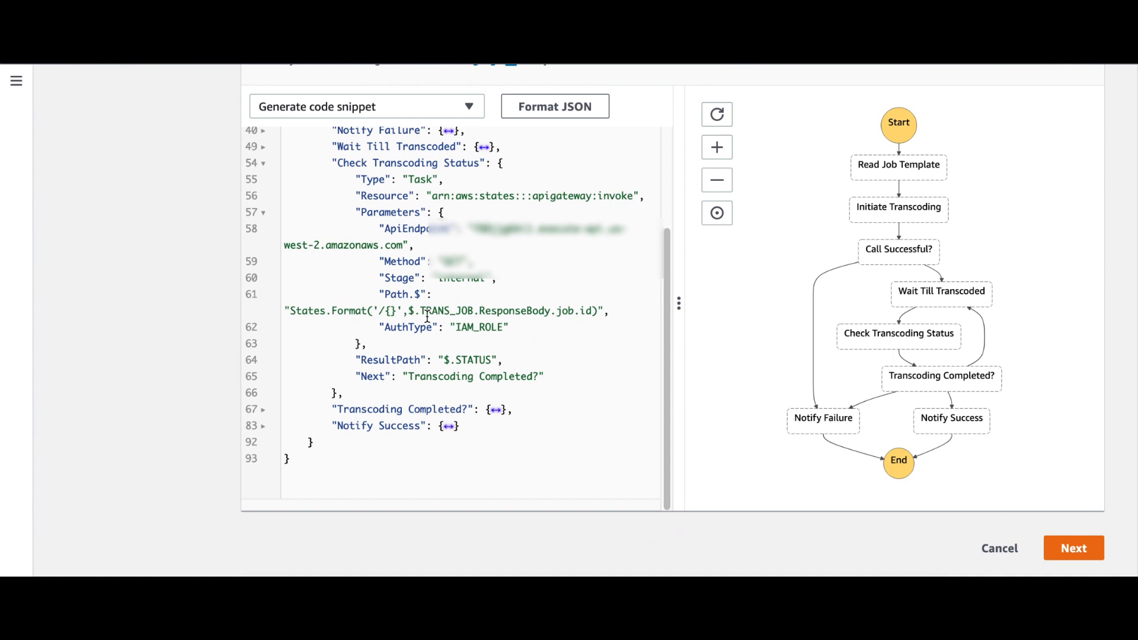
double_click(473, 360)
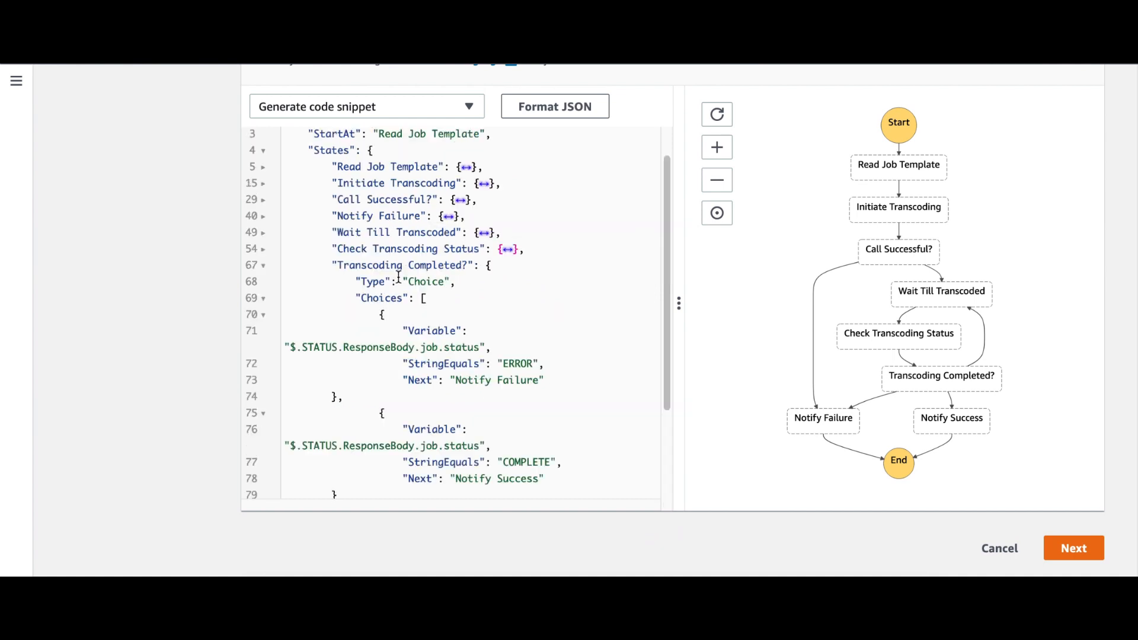
Step: Review the ERROR and COMPLETE choice rules and the default branch of the Transcoding Completed? state
scroll(397, 273, down, 1)
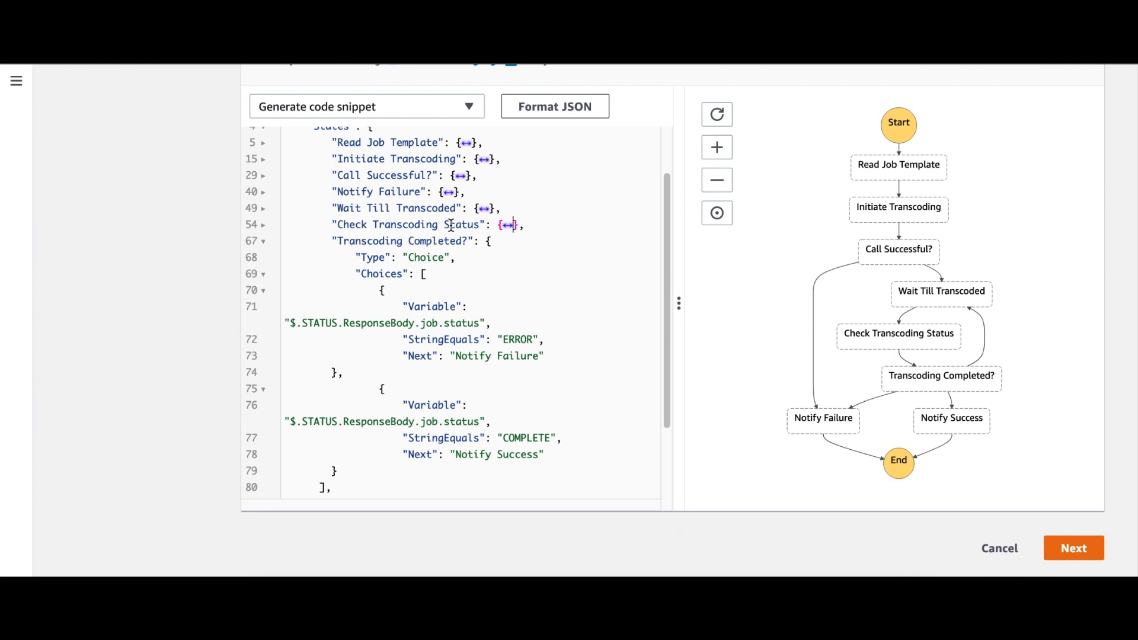
scroll(424, 299, down, 1)
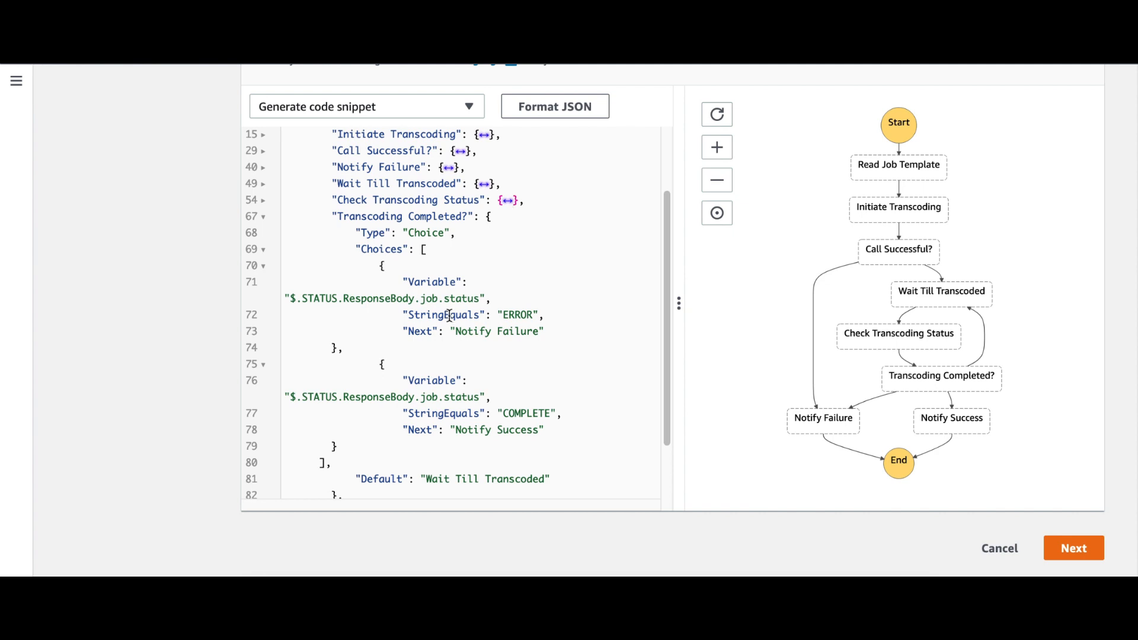
double_click(500, 316)
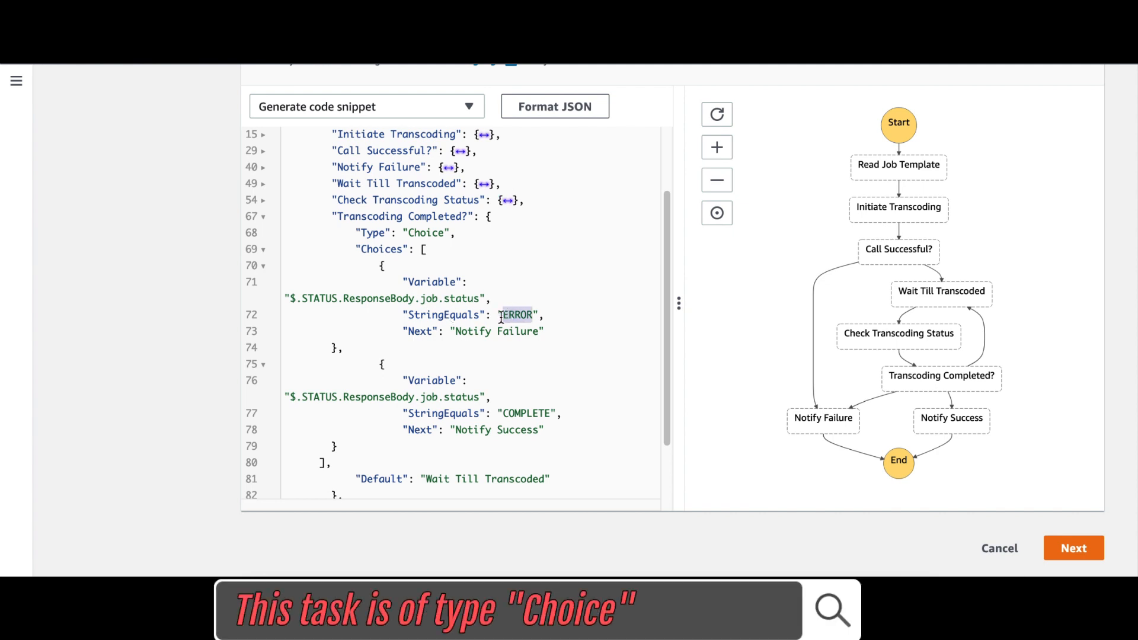
double_click(462, 396)
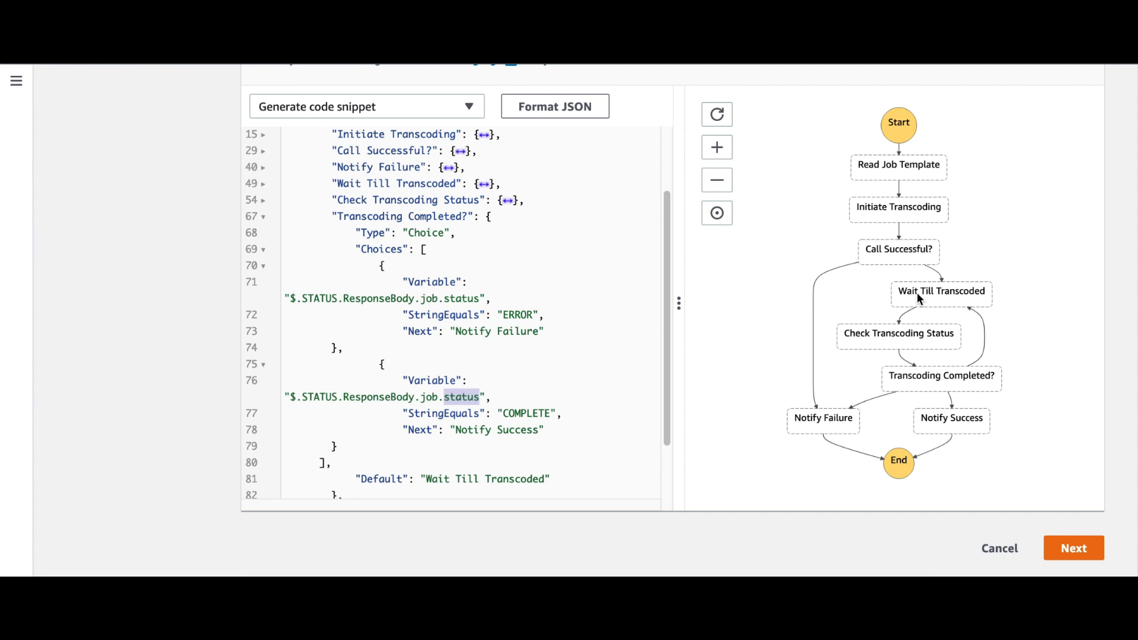
scroll(513, 325, down, 3)
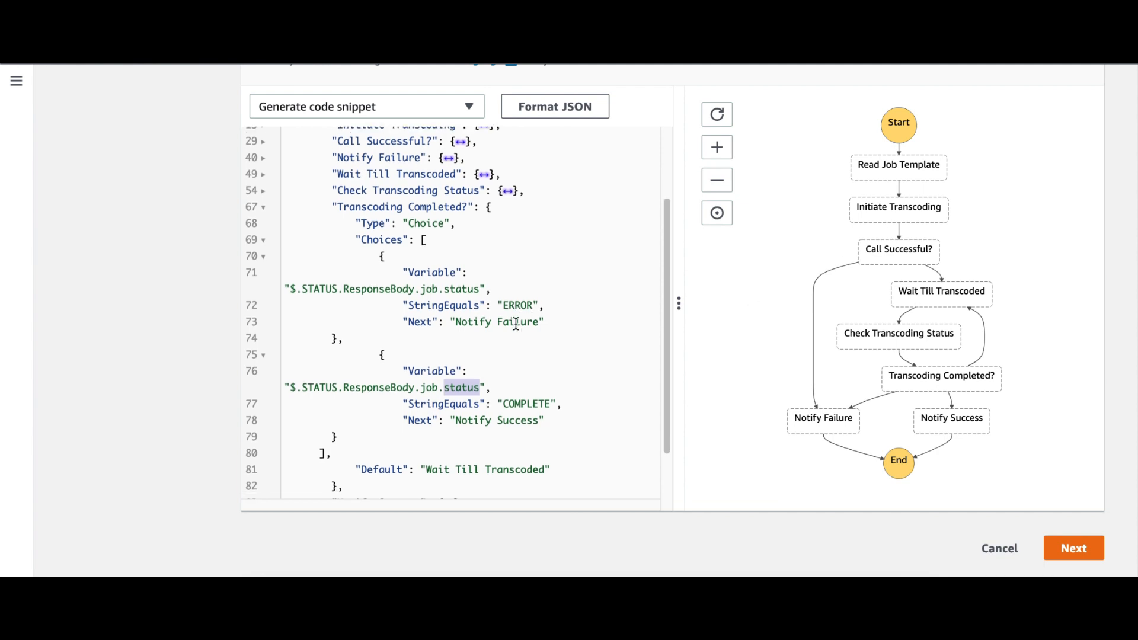
Step: Replace the YOUR_SNS_TOPIC_ARN placeholder with the SNS topic's ARN in both the Notify Success and Notify Failure states
click(263, 427)
scroll(428, 401, down, 2)
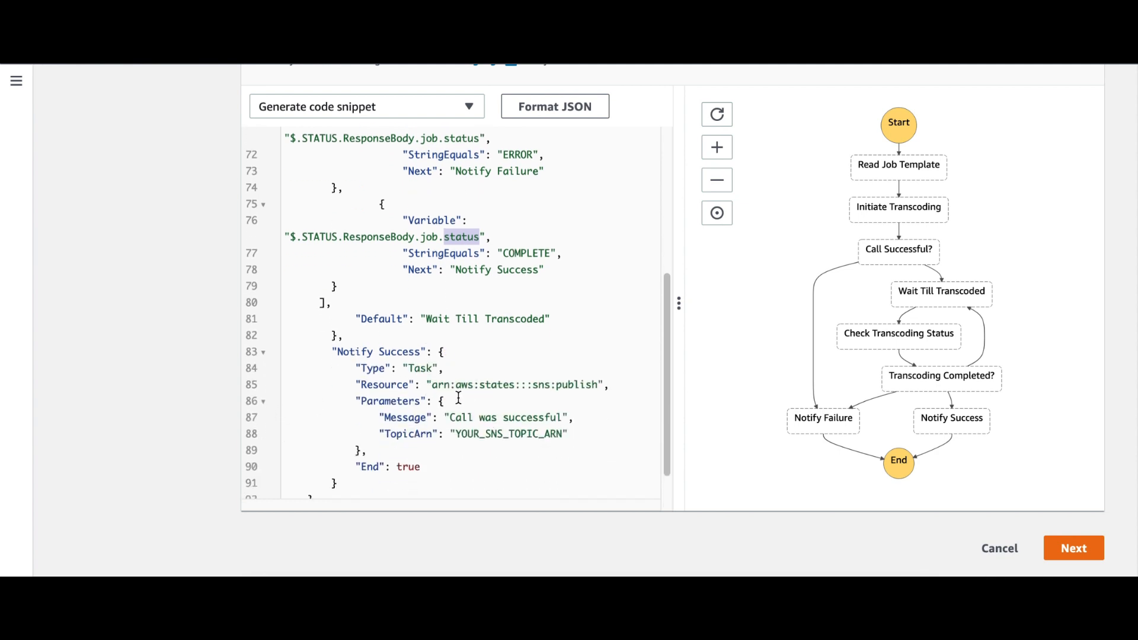
double_click(422, 434)
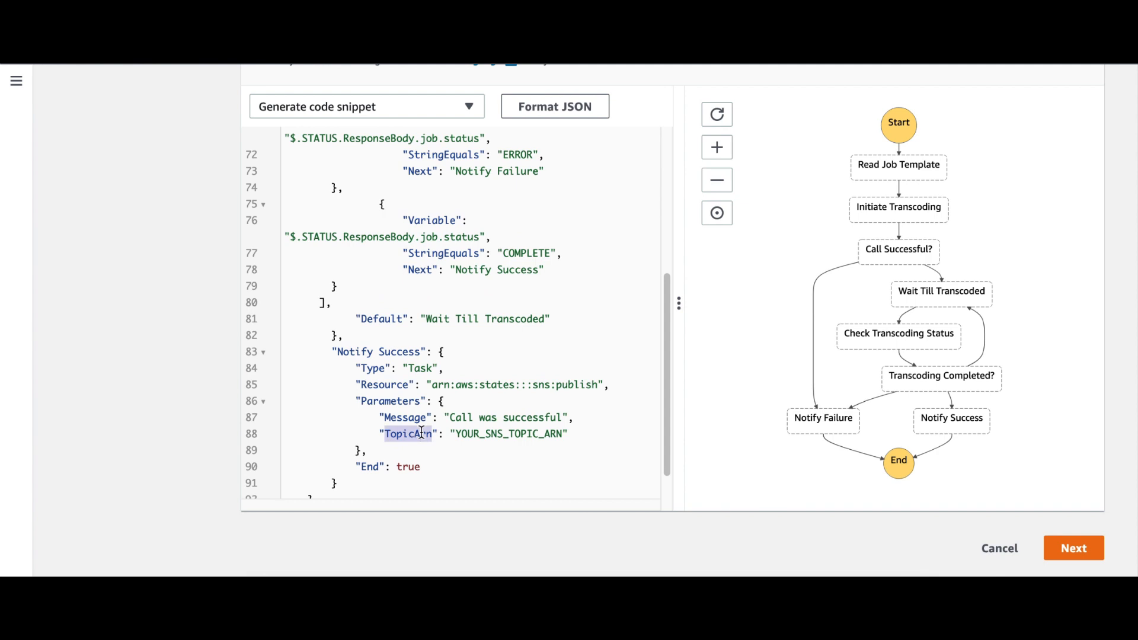
drag(454, 433, 563, 433)
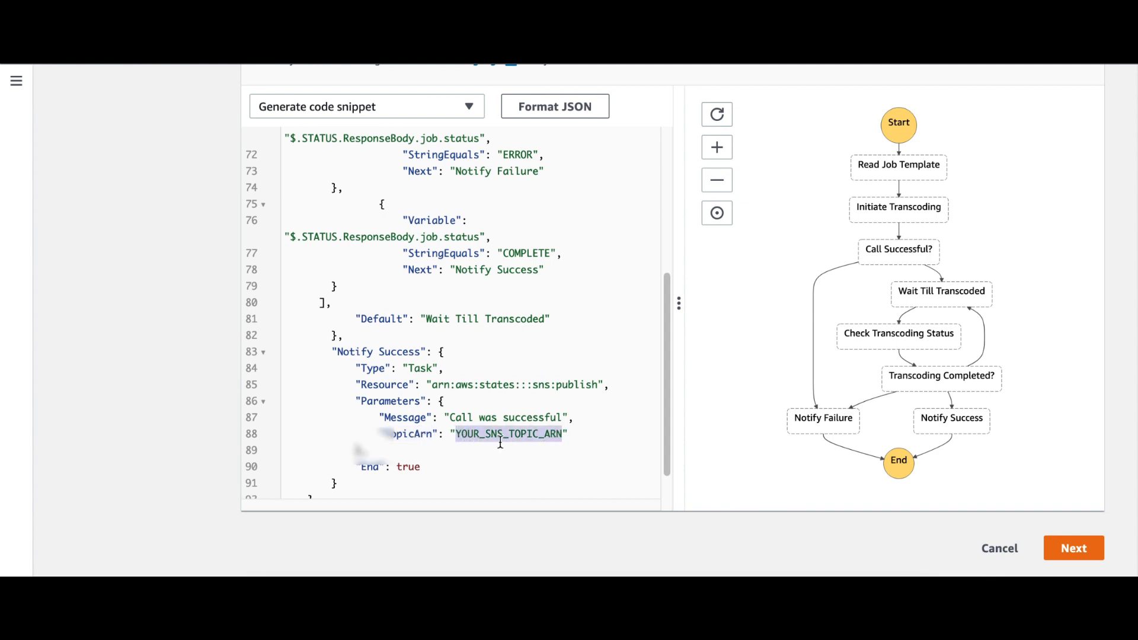
key(ctrl+v)
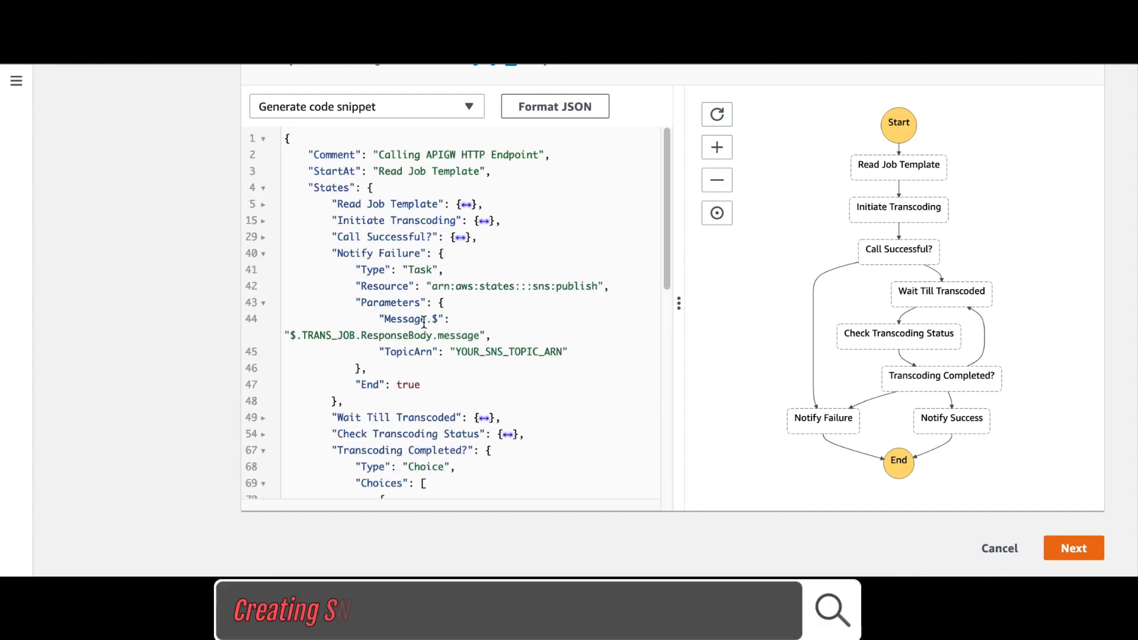
drag(452, 351, 563, 351)
key(ctrl+v)
Step: Proceed to the state machine details and name it MyComputeLessTranscodingPipeline
click(1074, 548)
double_click(345, 257)
text(My)
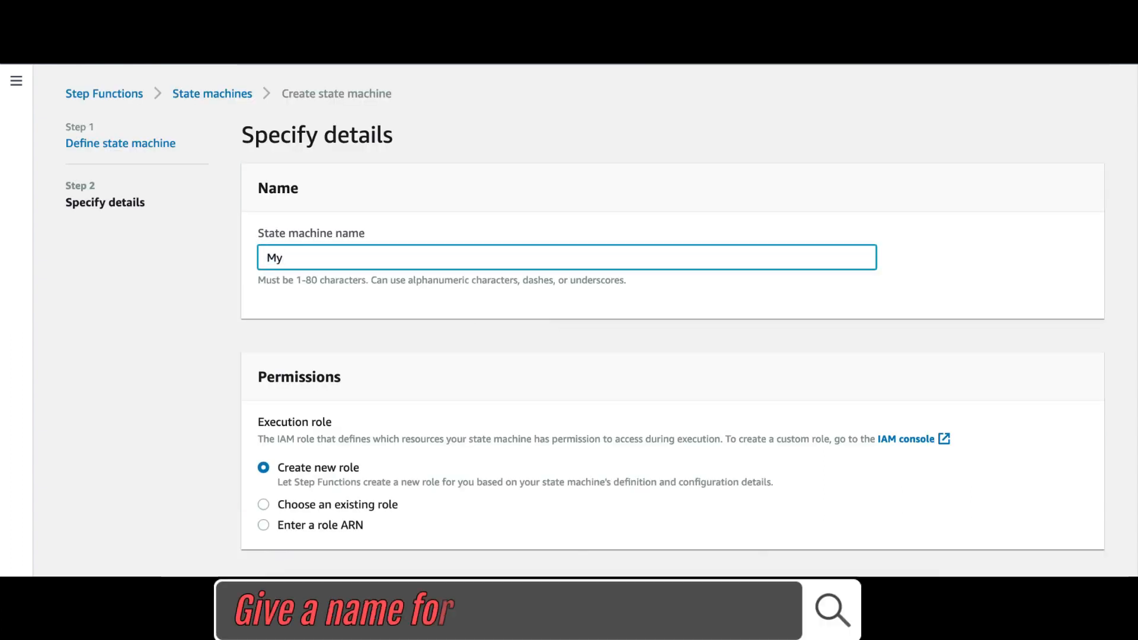
text(ComputeLessTranscodingPipeline)
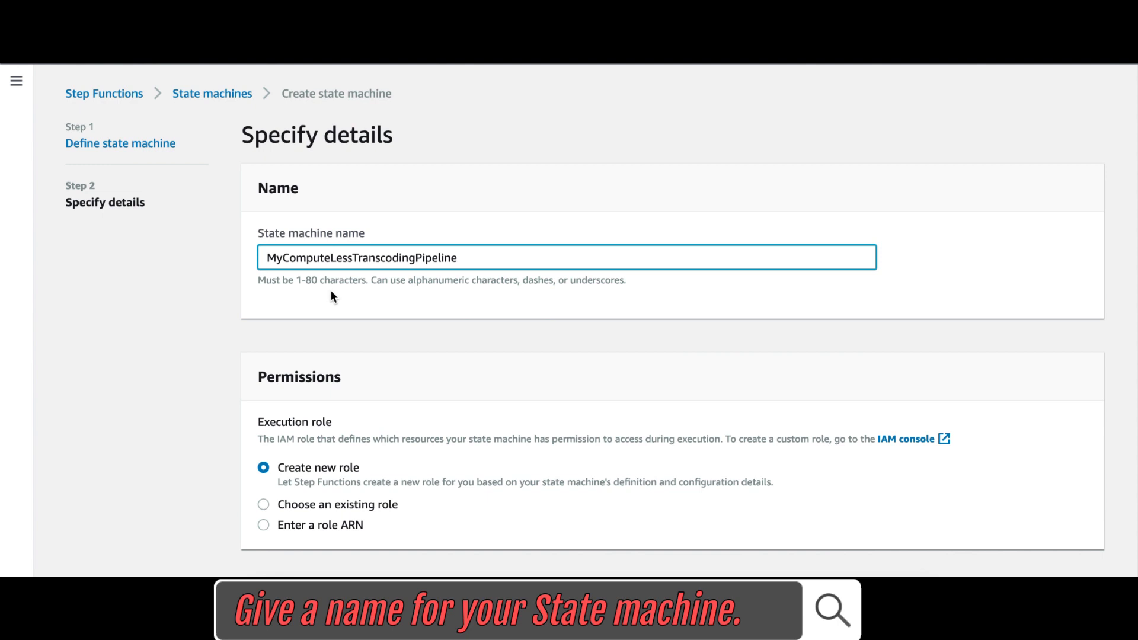
Step: Assign the existing execution role ComputeLessVODPipelineRole to the state machine
scroll(297, 326, down, 3)
click(263, 352)
scroll(270, 249, down, 2)
click(263, 231)
click(379, 309)
click(356, 358)
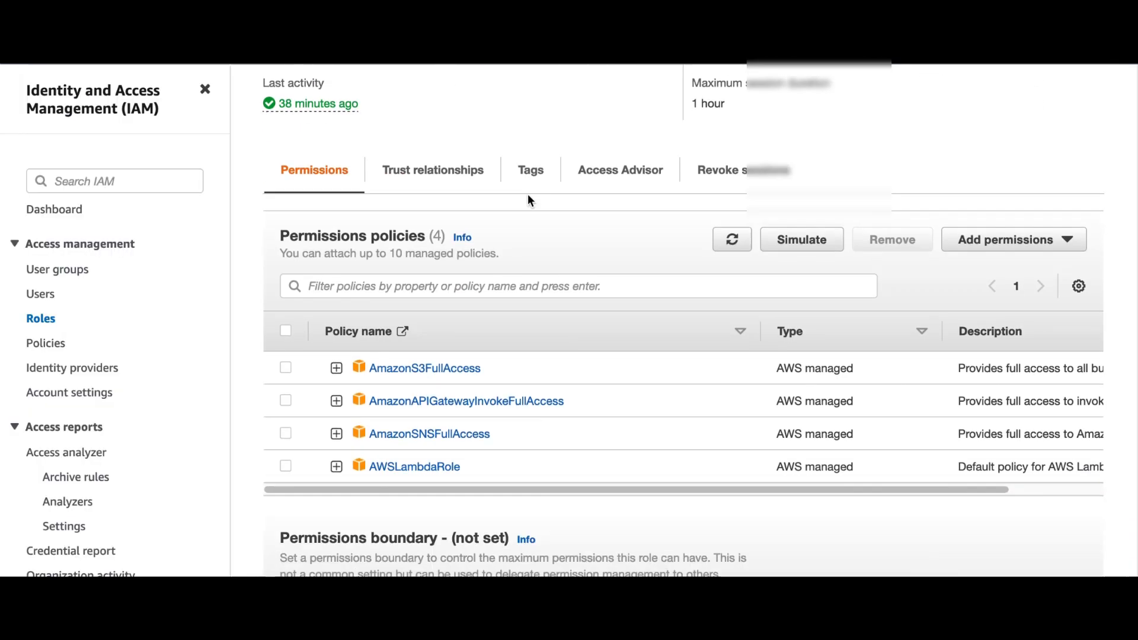
Step: Review the S3, API Gateway invoke and SNS full-access policies attached to ComputeLessVODPipelineRole in IAM
scroll(528, 194, up, 3)
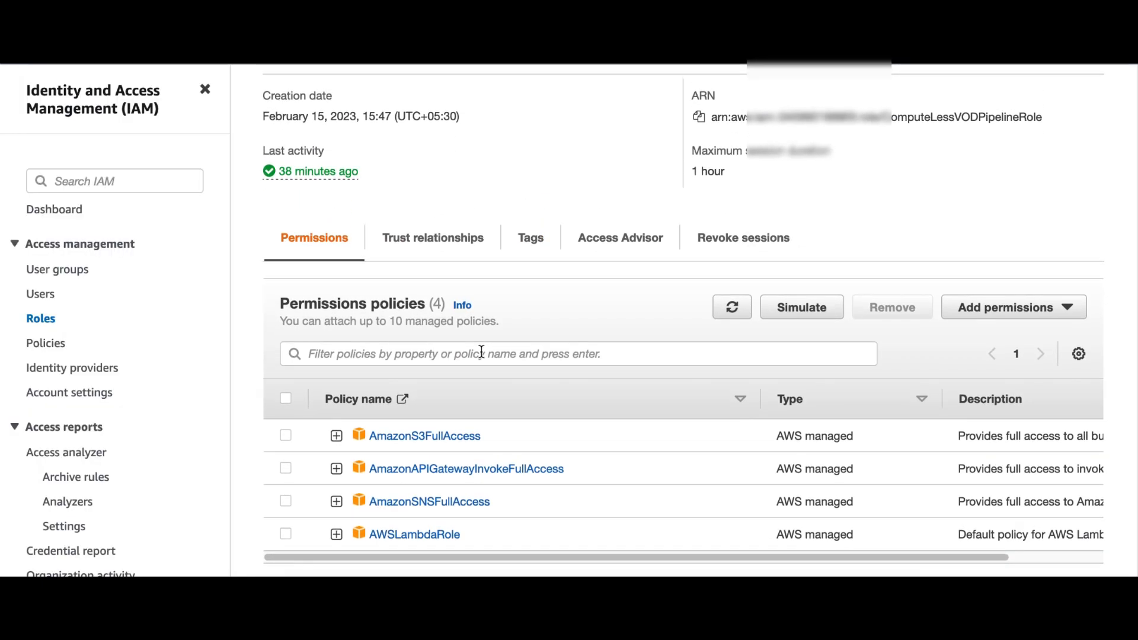
click(287, 435)
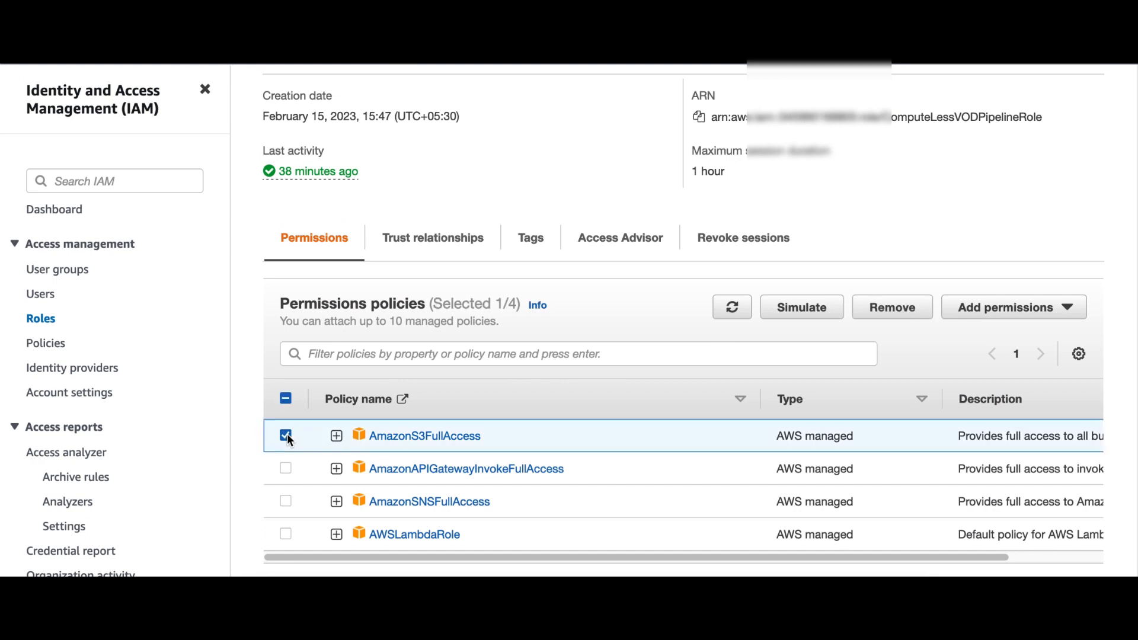
click(285, 469)
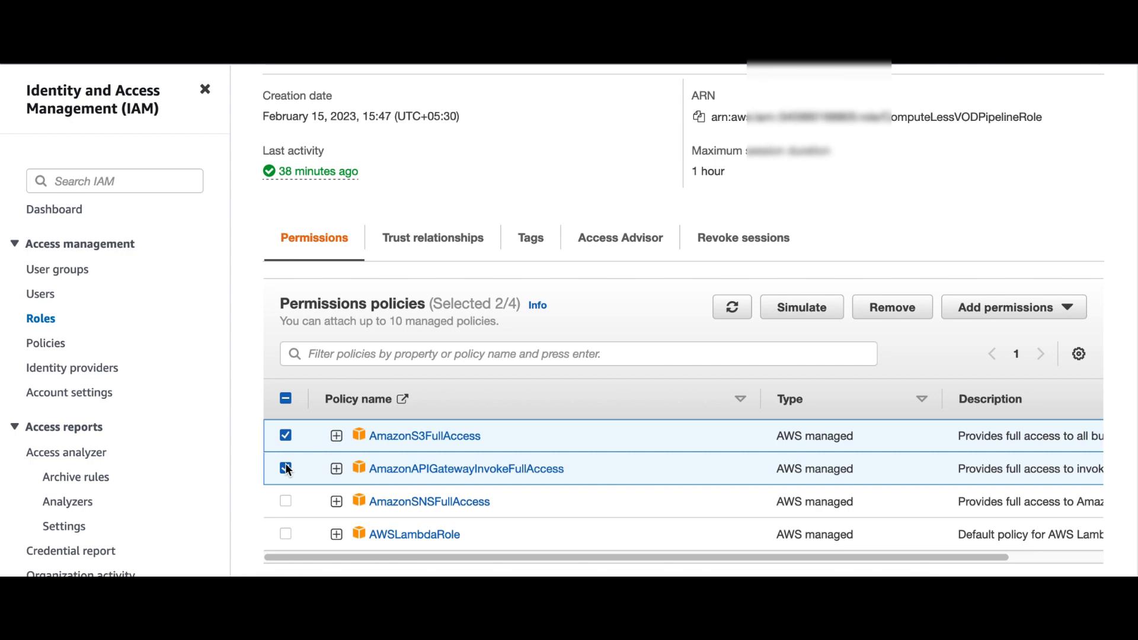
click(285, 501)
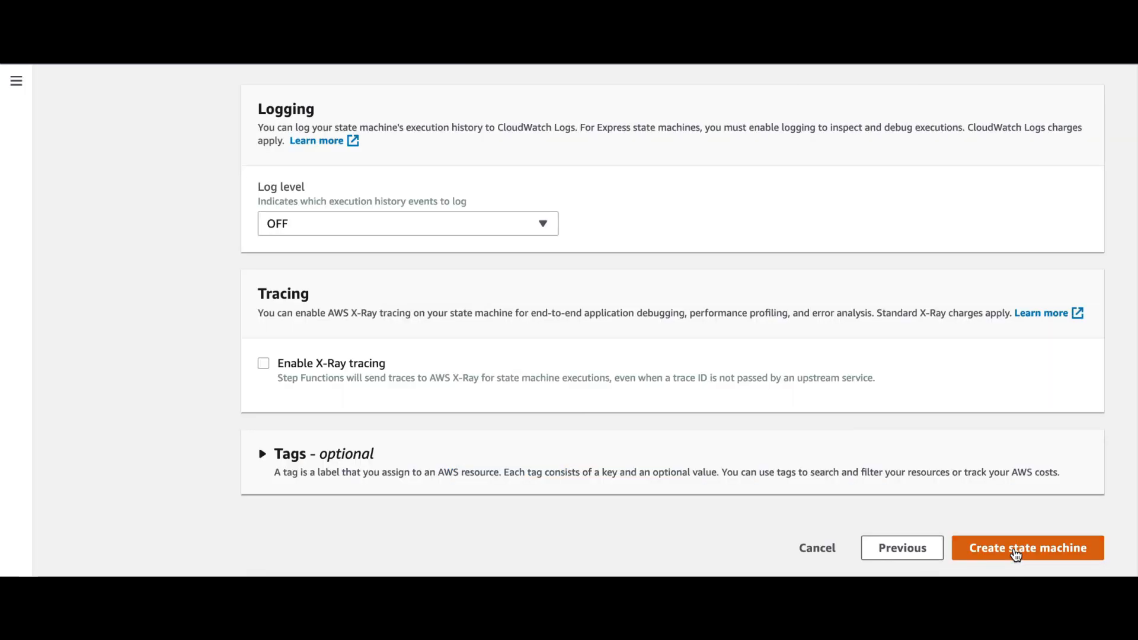
Step: Create the state machine with logging off and open the start execution dialog for it
click(1019, 547)
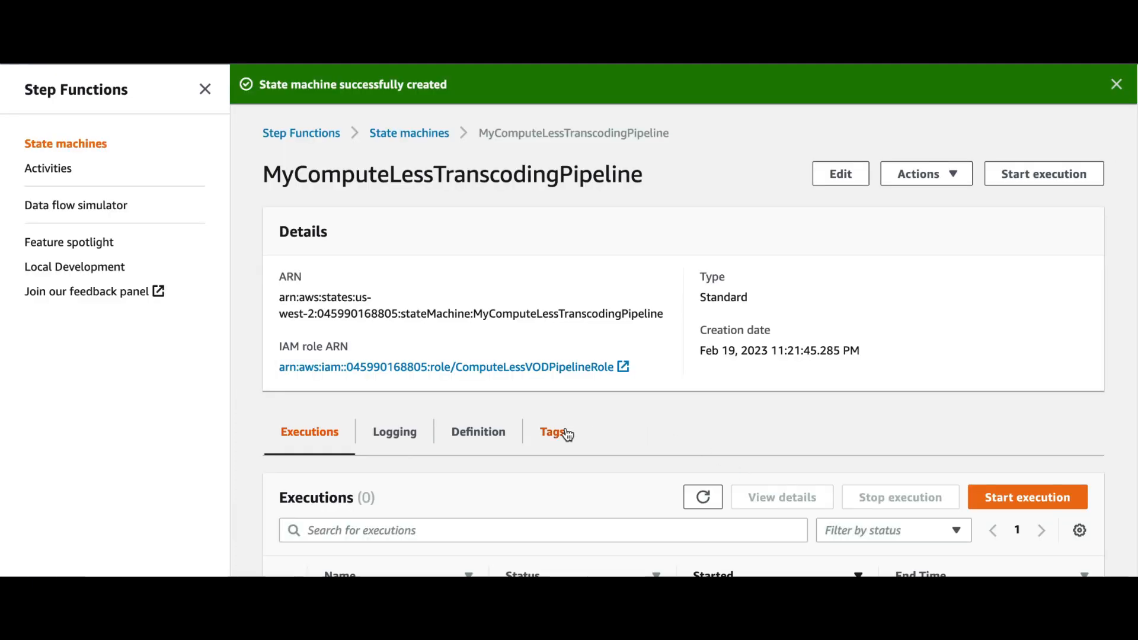
scroll(567, 434, down, 1)
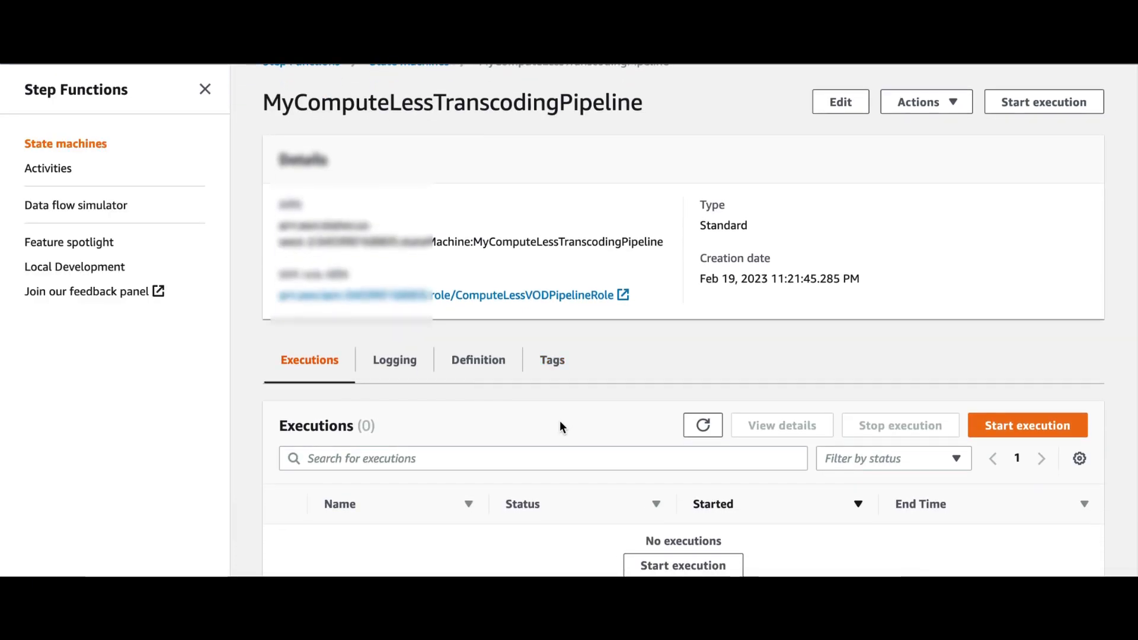
scroll(559, 420, down, 1)
click(1008, 407)
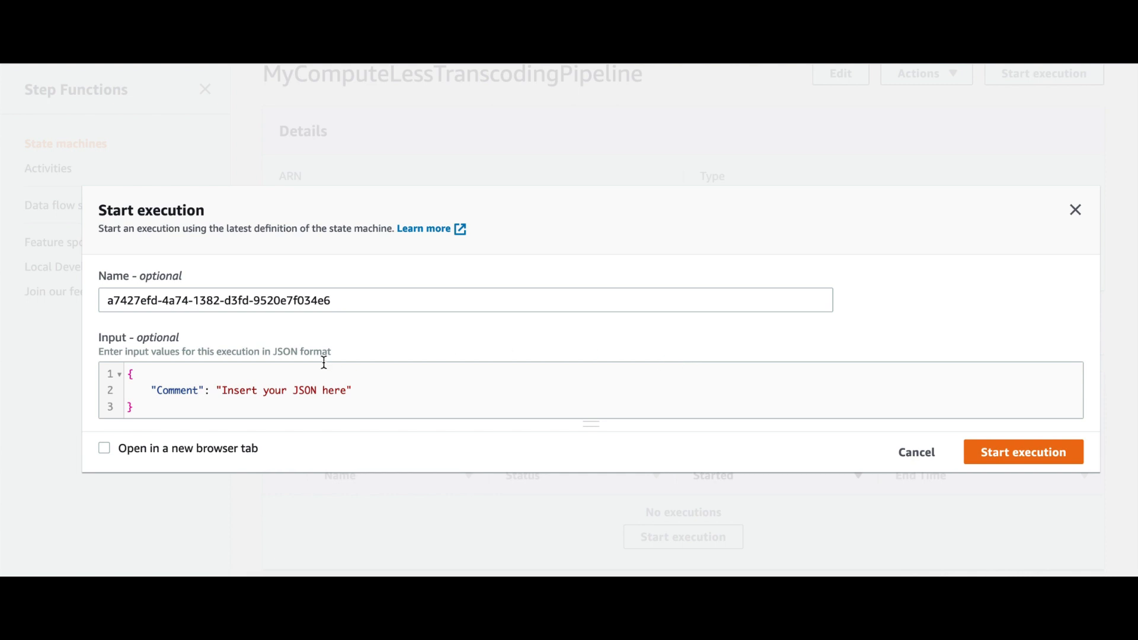
Step: Replace the sample execution input with the JSON from StateMachineInput.json in the computelesstranscodingpipeline GitHub repository
drag(300, 410, 131, 372)
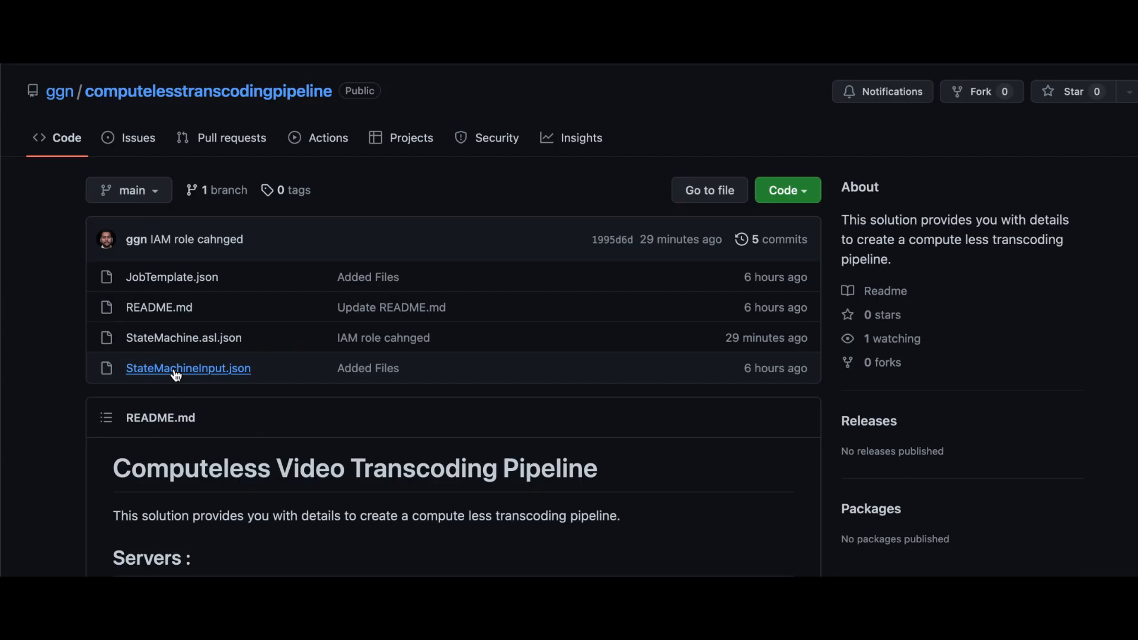
click(176, 369)
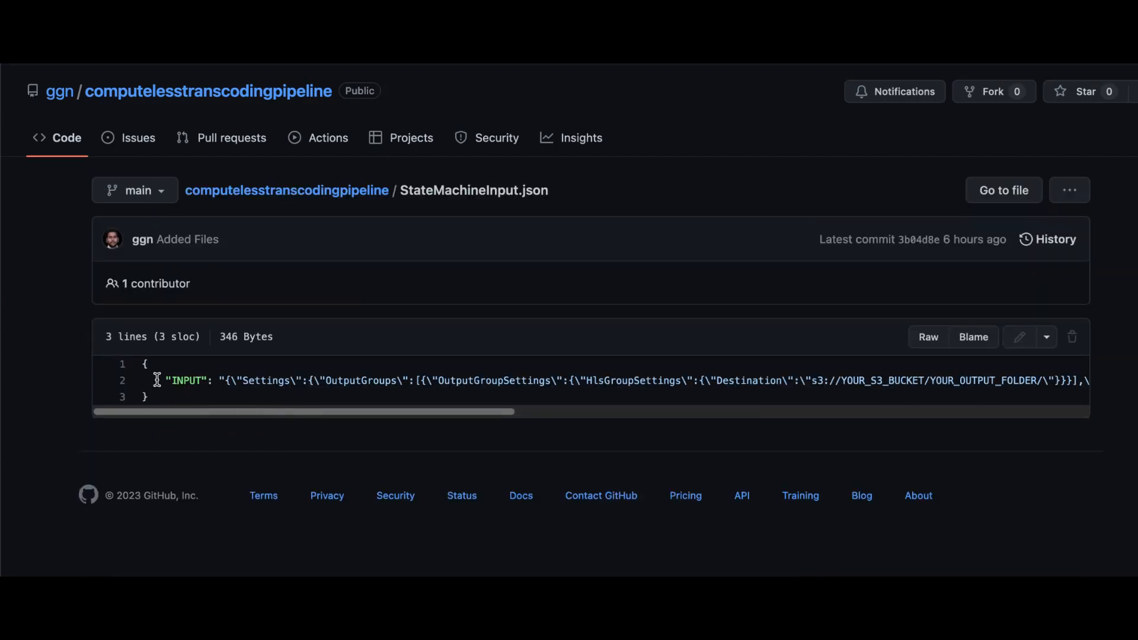
drag(144, 363, 165, 401)
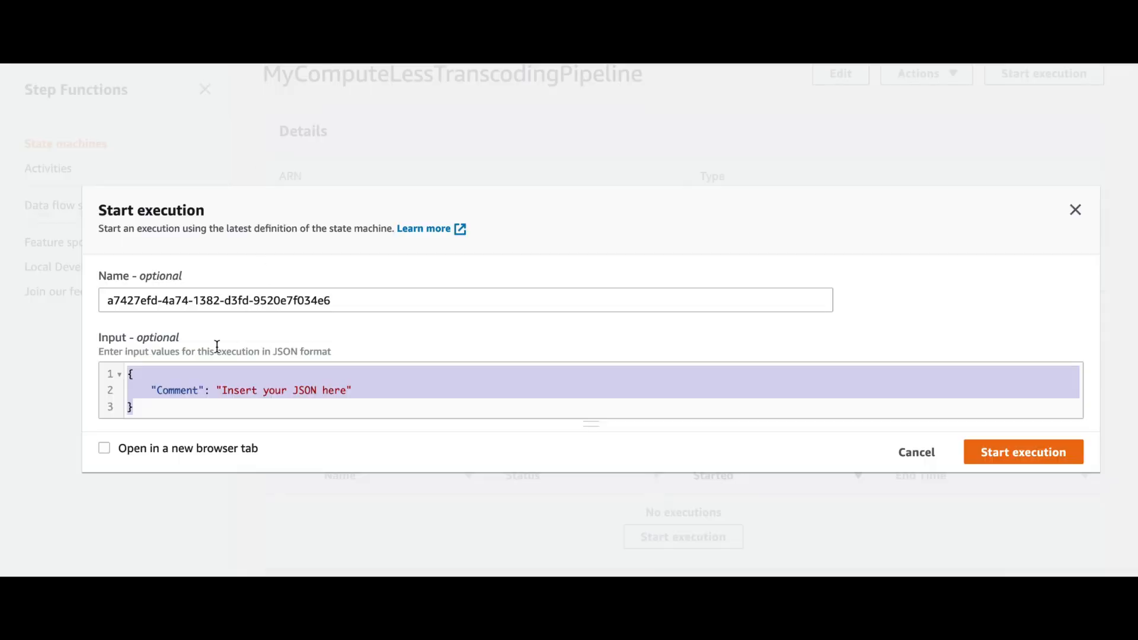
text({     "INPUT": "{\"Settings\":{\"OutputGroups\":[{\"OutputGroupSettings\":{\"HlsGroupSettings\":{\"Destination\":\"s3://YOUR_S3_BUCKET/YOUR_OUTPUT_FOLDER/\"}}}],\"Inputs\":[{\"AudioSelectors\":{\"Audio Selector 1\":{\"DefaultSelection\":\"DEFAULT\"}},\"VideoSelector\":{},\"TimecodeSource\":\"ZEROBASED\",\"FileInput\":\"YOUR_INPUT_FILE\"}]}}" })
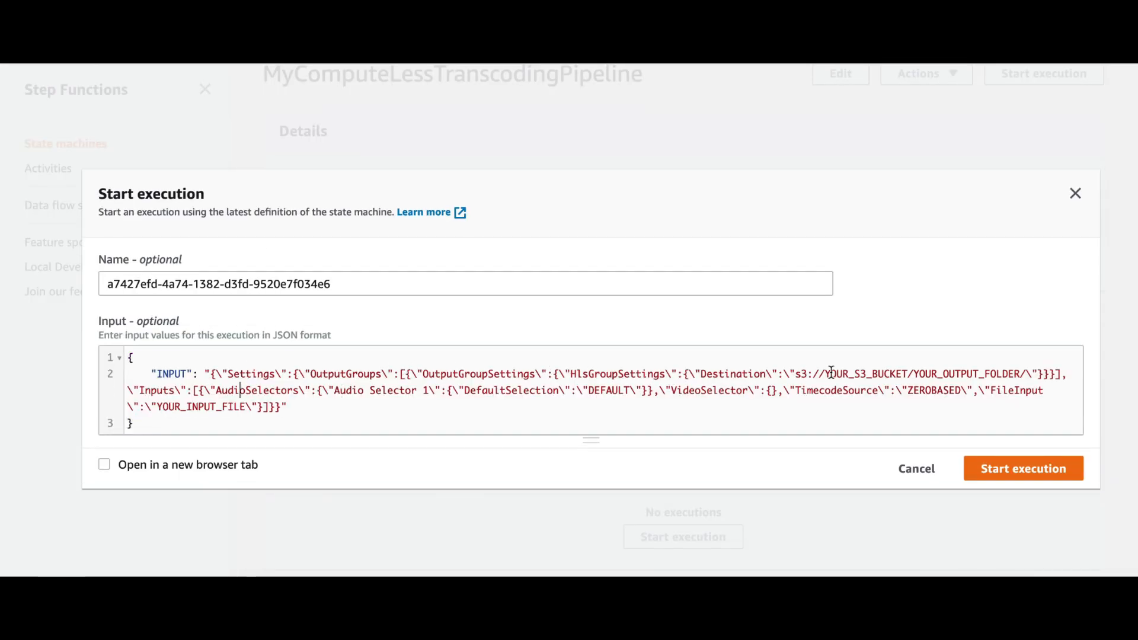
drag(795, 374, 1025, 372)
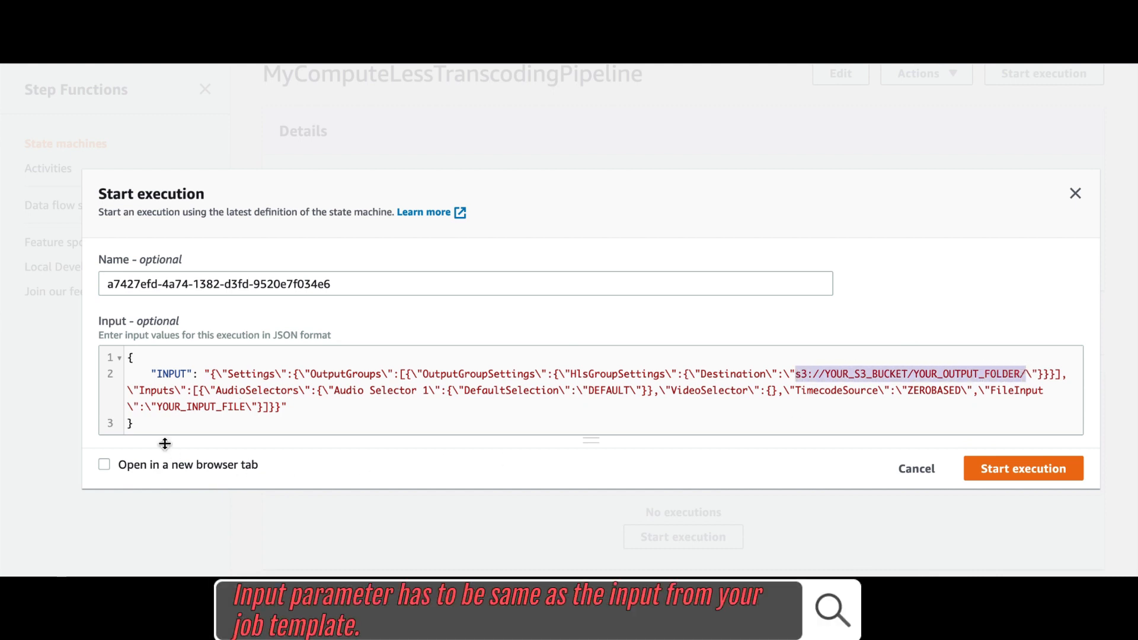
drag(160, 406, 252, 406)
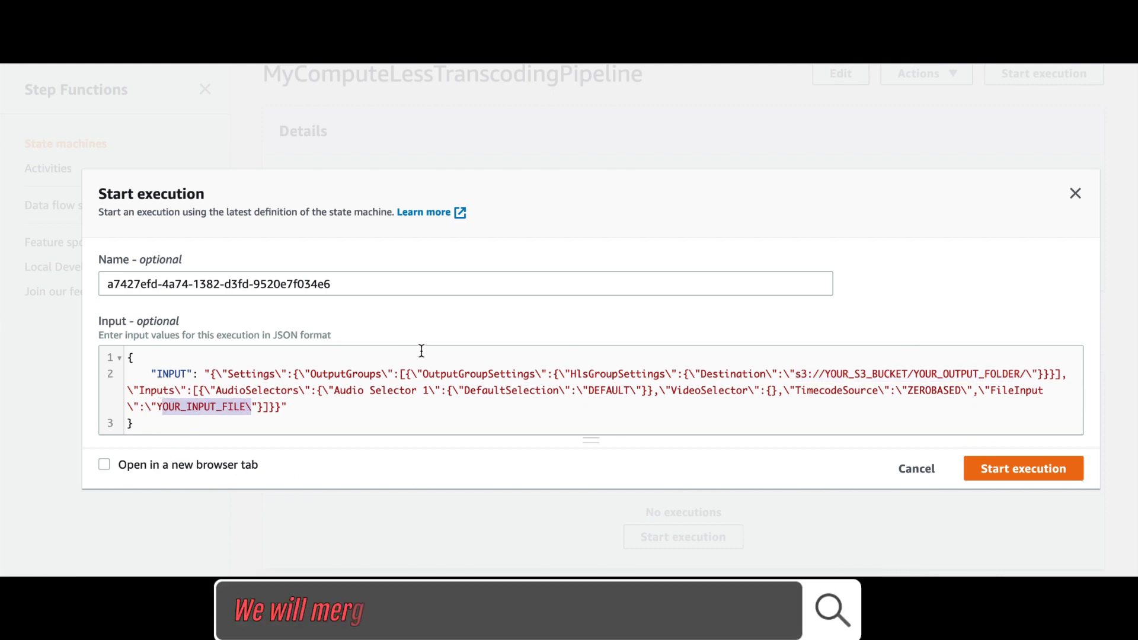
drag(795, 373, 1023, 377)
text(s3://ggn-cmaf/cmaf-postman-template/)
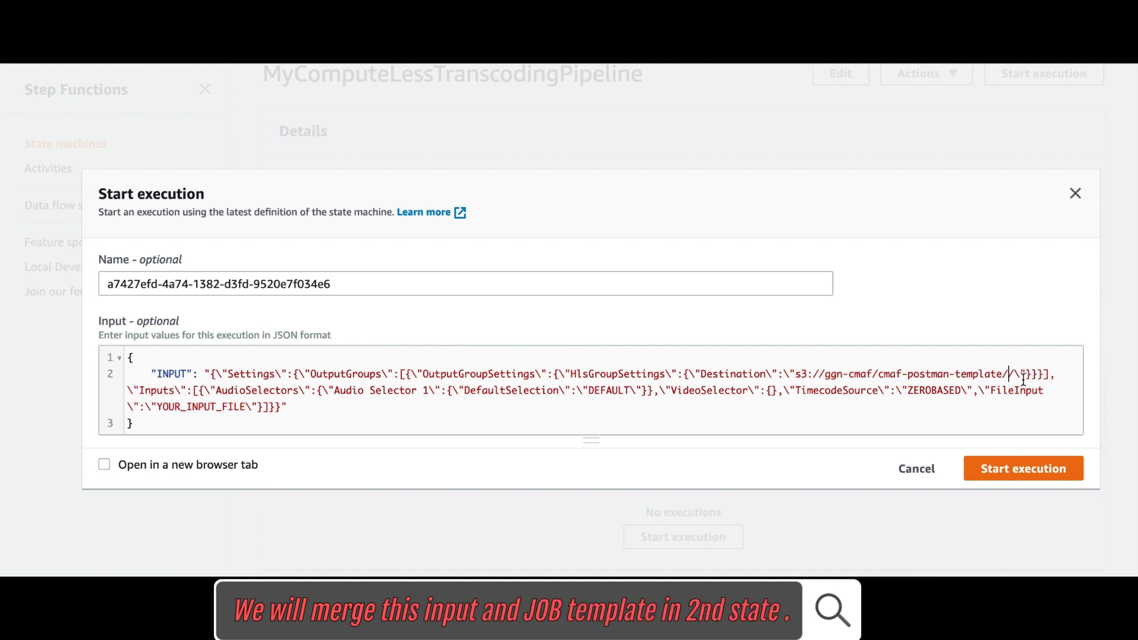
drag(156, 406, 242, 407)
text(https://d372avd287zhsq.cloudfront.net/videos/60_second_blue_smoke.mp4)
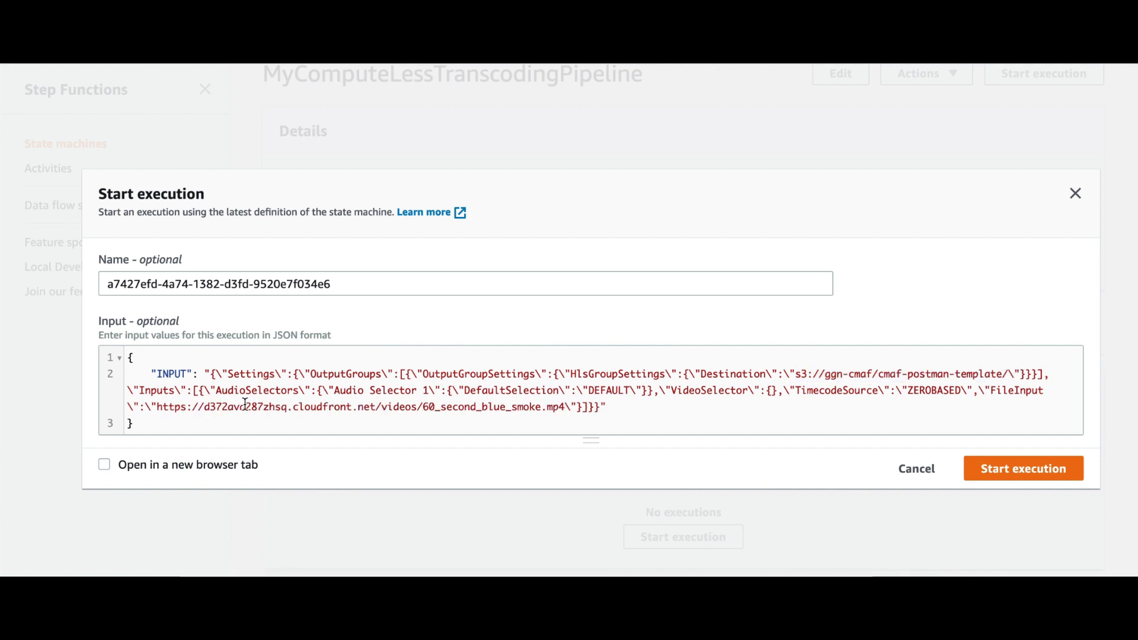
Step: Start the execution and bring up its workflow graph to follow the progress of the states
click(1011, 474)
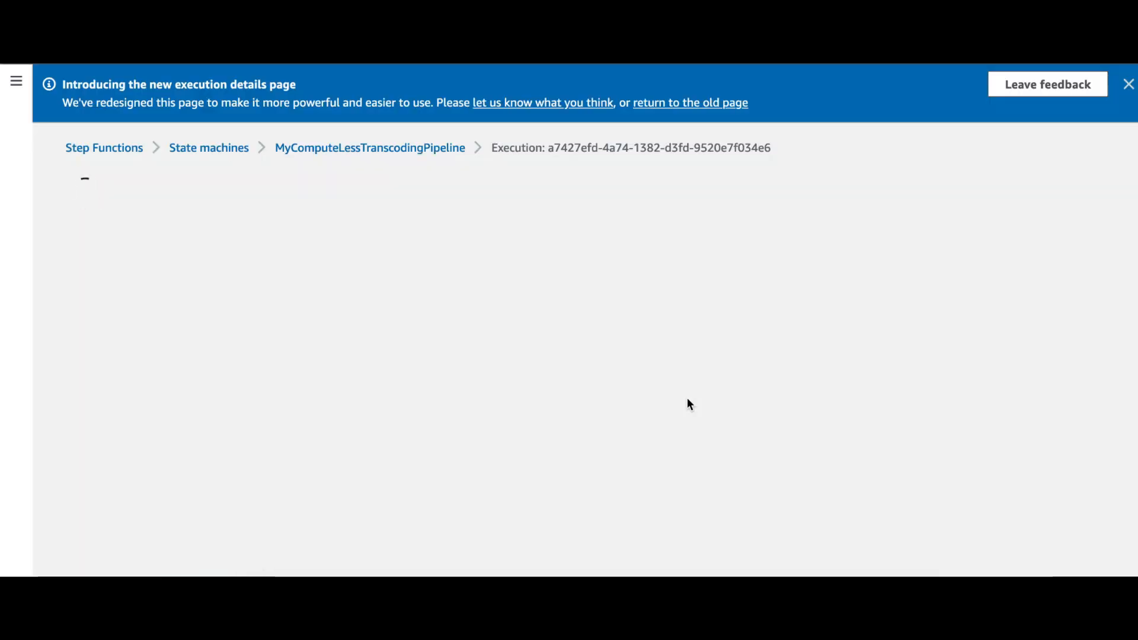
scroll(207, 371, down, 5)
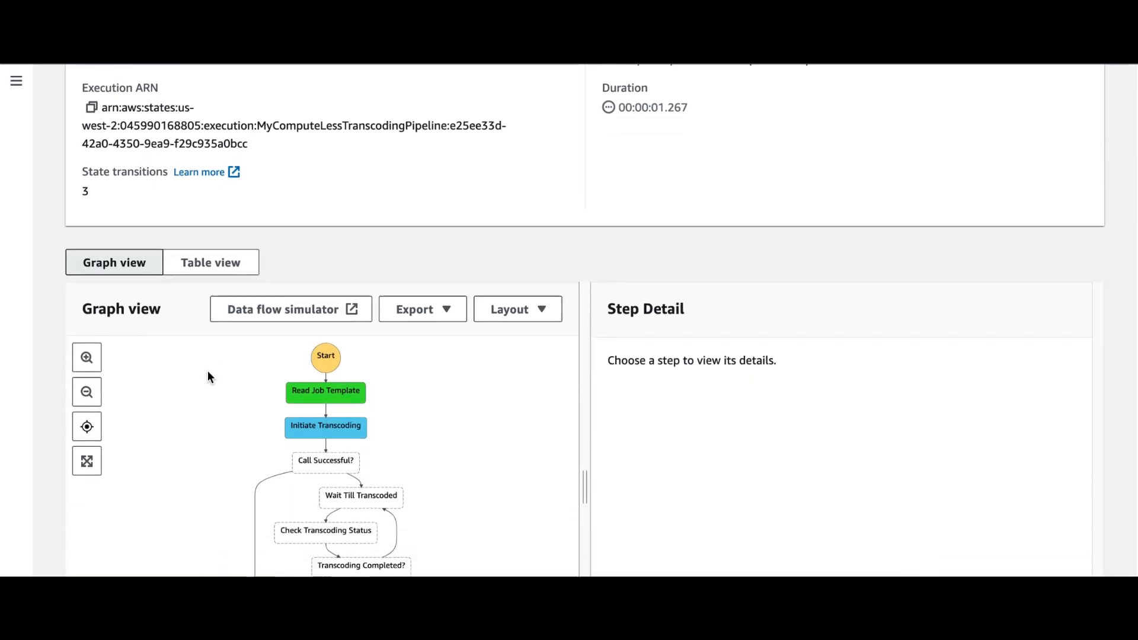
scroll(339, 352, down, 2)
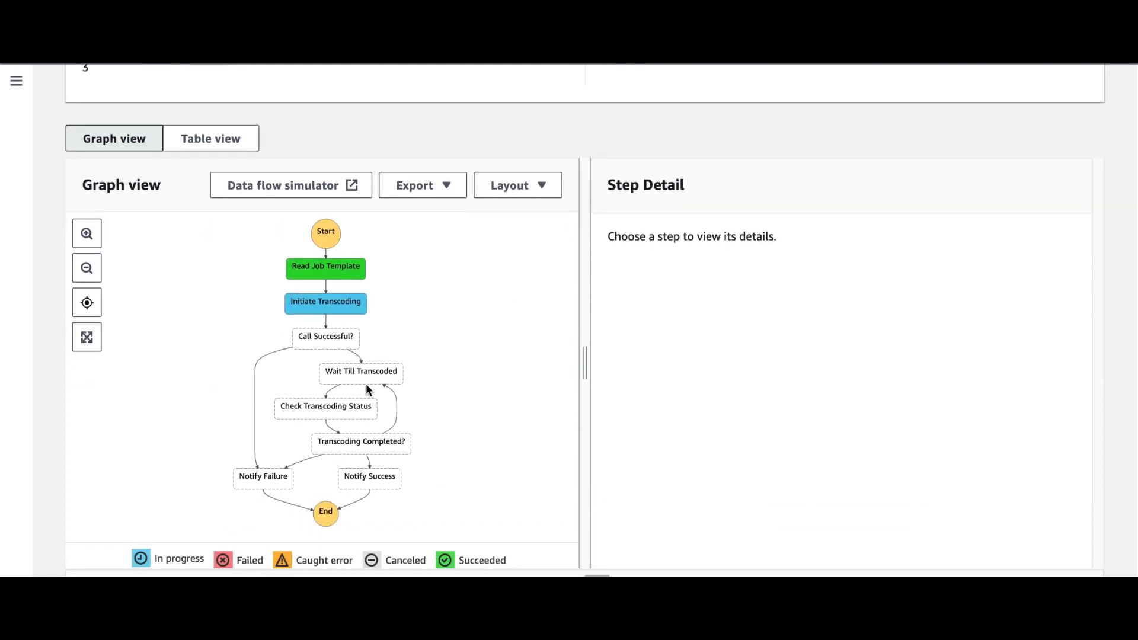